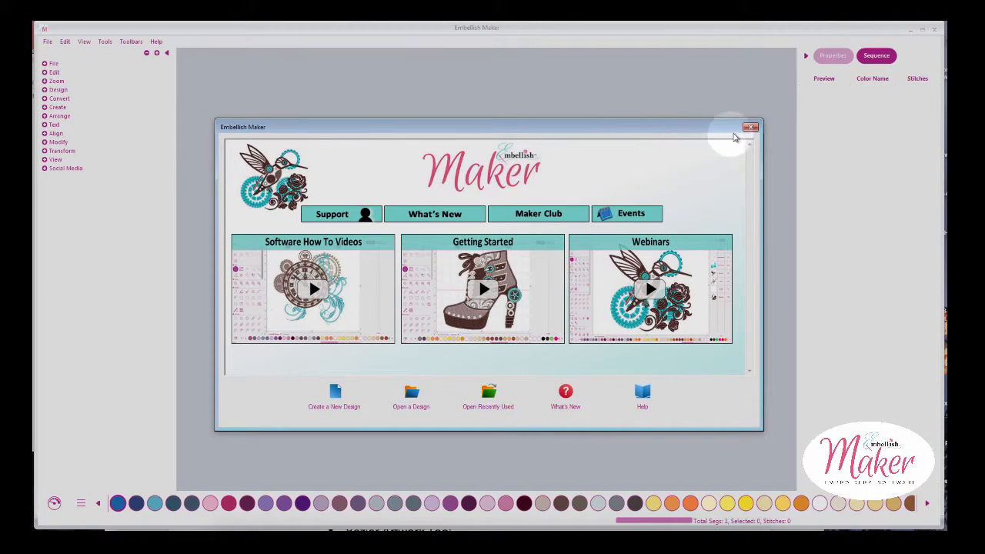
Close the welcome screen and create a new blank design, Design7
{"action": "left_click", "coordinate": [752, 128]}
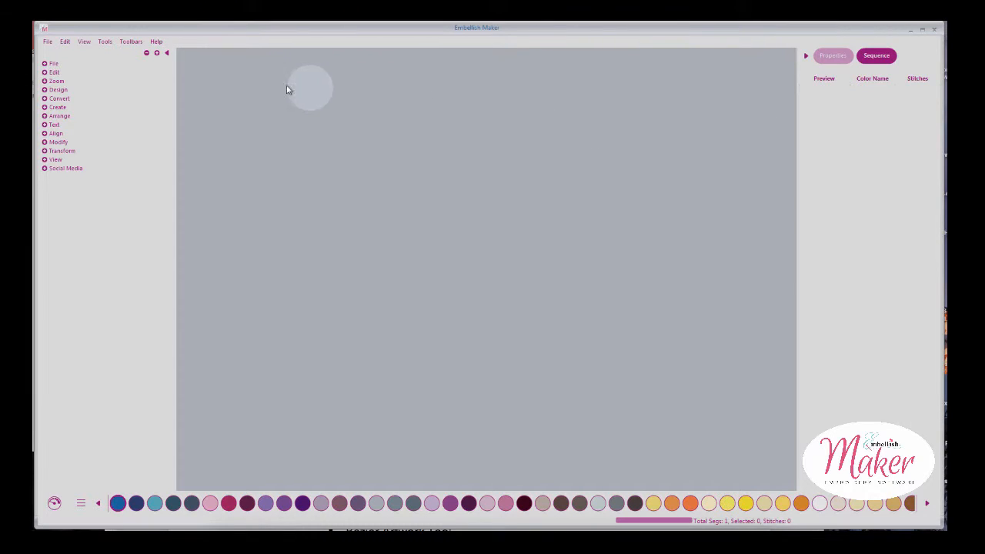
{"action": "left_click", "coordinate": [47, 42]}
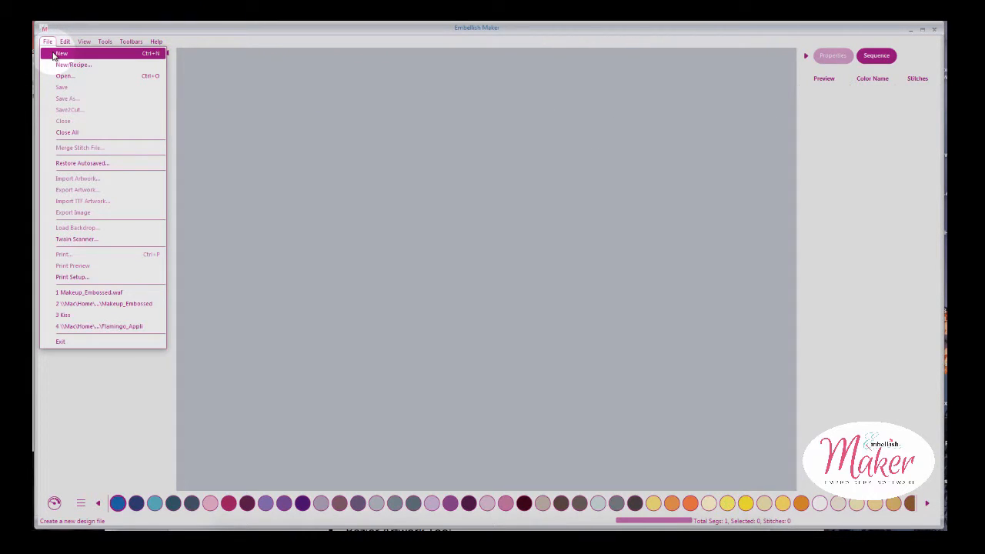
{"action": "left_click", "coordinate": [58, 54]}
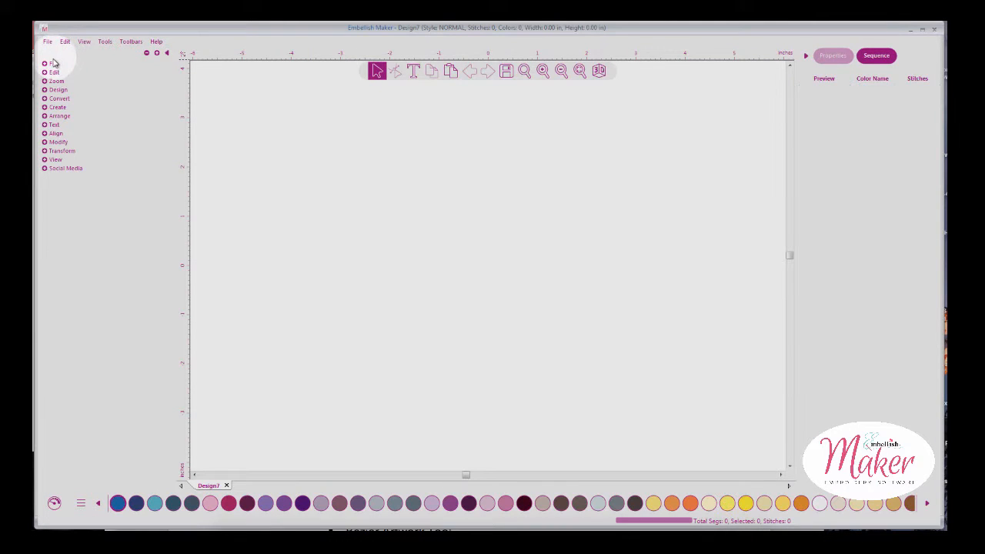
Draw a 2.55 × 3.71 in rectangle on the Design7 canvas with the Rectangle tool
{"action": "left_click", "coordinate": [47, 108]}
{"action": "left_click", "coordinate": [46, 108]}
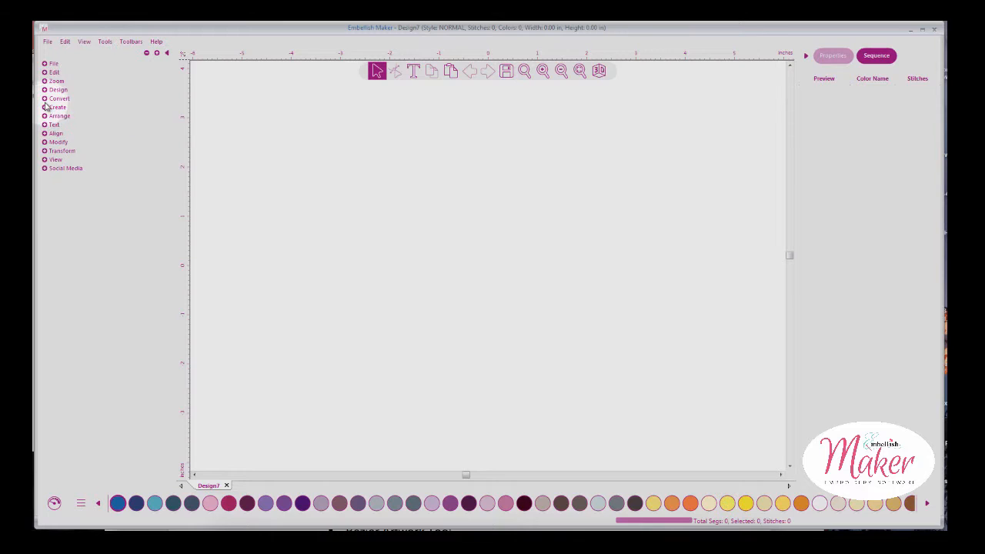
{"action": "left_click", "coordinate": [47, 100]}
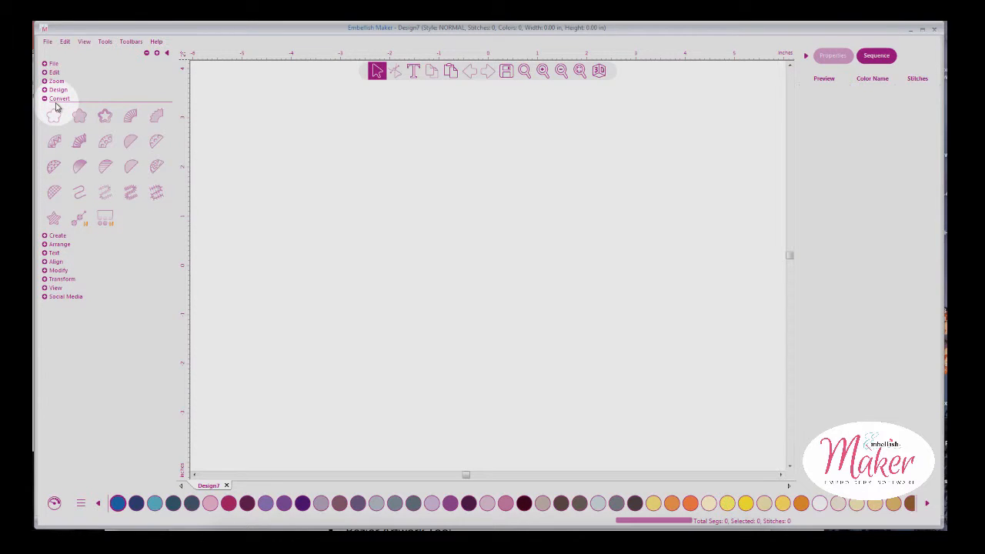
{"action": "left_click", "coordinate": [50, 89]}
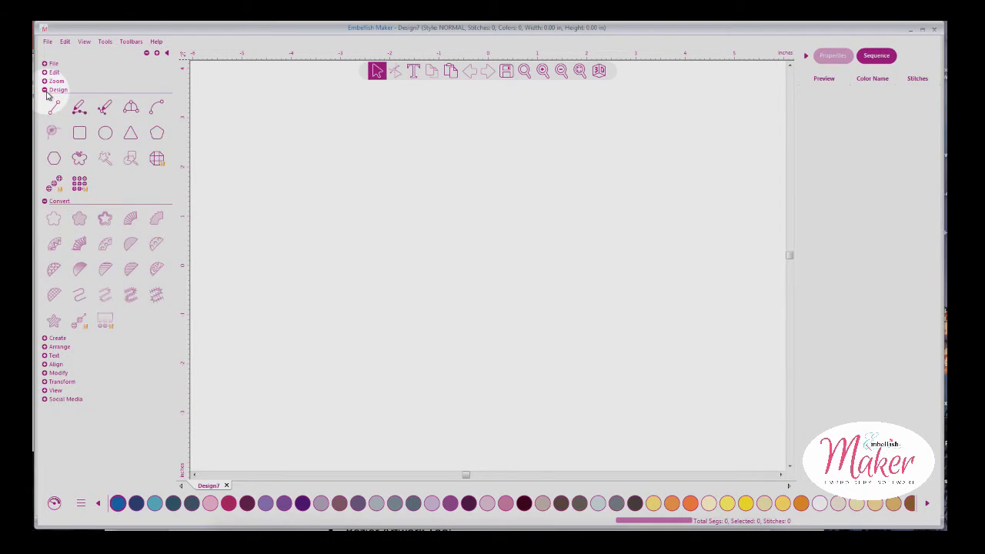
{"action": "left_click", "coordinate": [78, 134]}
{"action": "left_click_drag", "start_coordinate": [319, 147], "coordinate": [447, 331]}
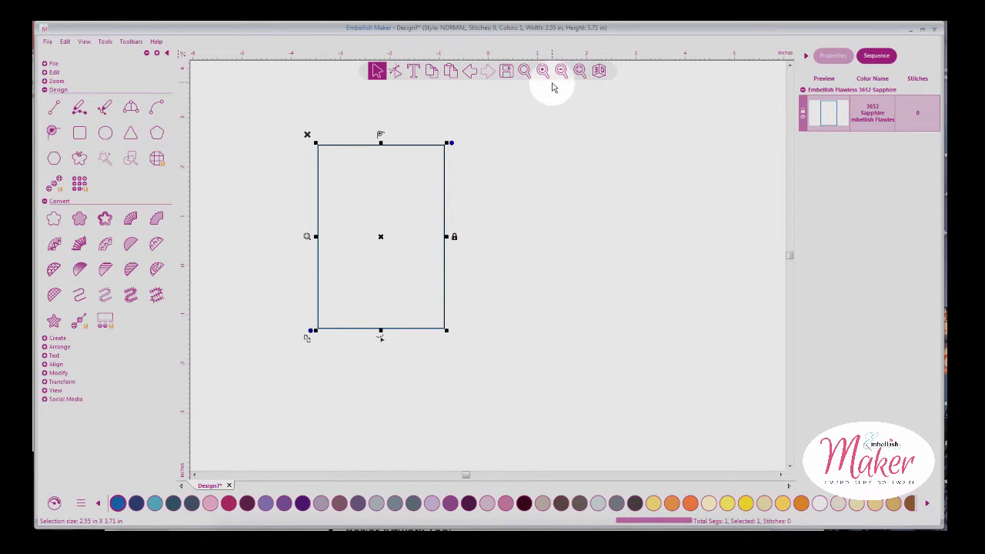
{"action": "left_click", "coordinate": [48, 90]}
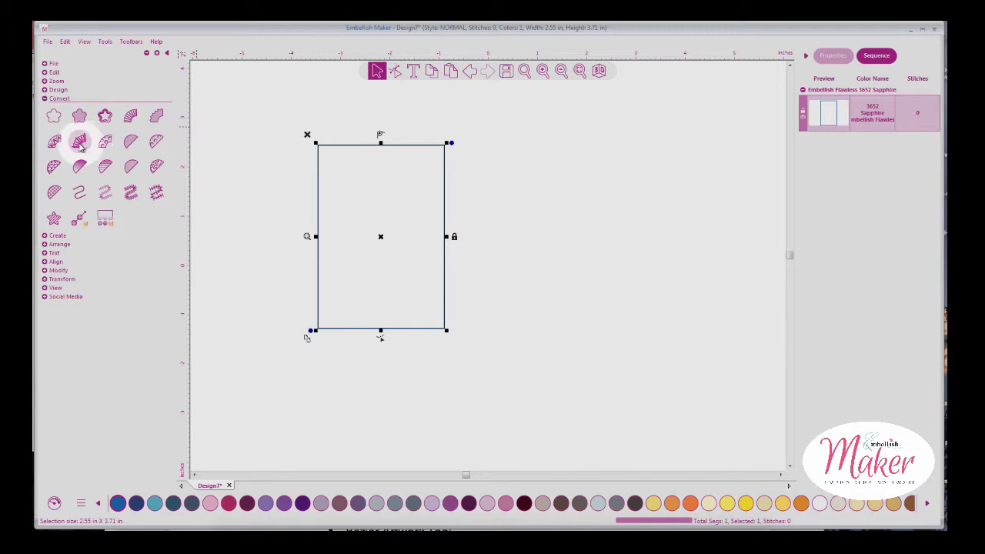
Convert the rectangle to a Sapphire Standard Fill of 9591 stitches, previewed in 3D
{"action": "left_click", "coordinate": [131, 143]}
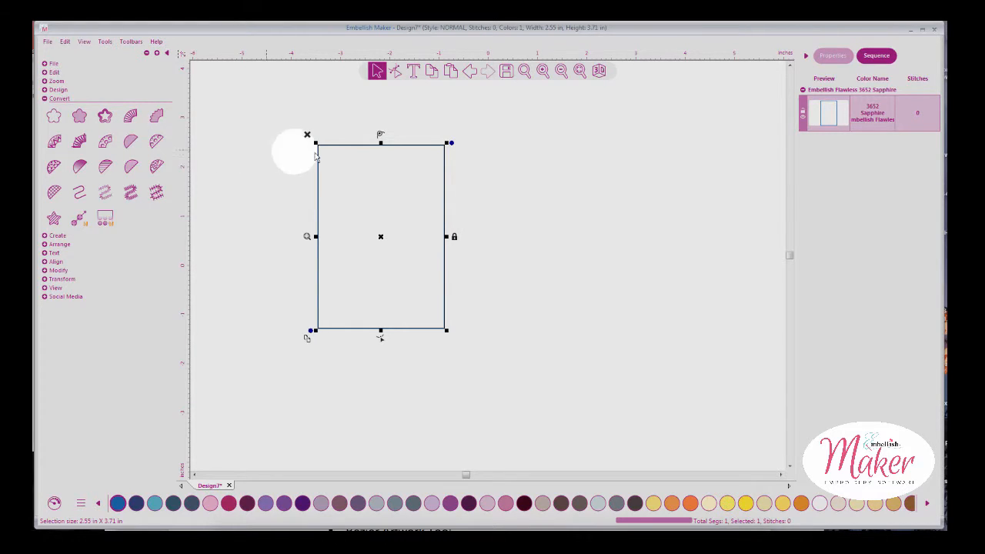
{"action": "left_click", "coordinate": [131, 142]}
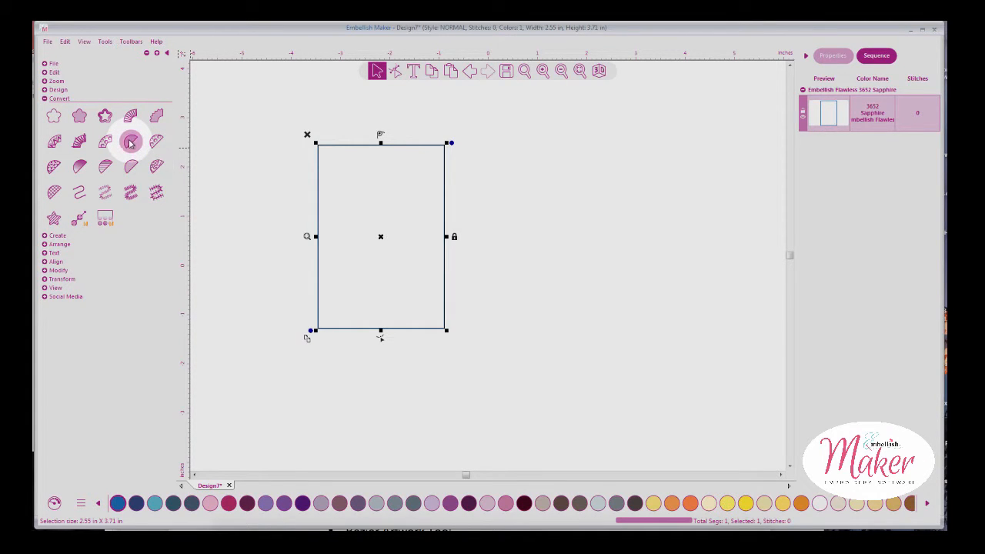
{"action": "left_click", "coordinate": [590, 95]}
{"action": "left_click", "coordinate": [600, 71]}
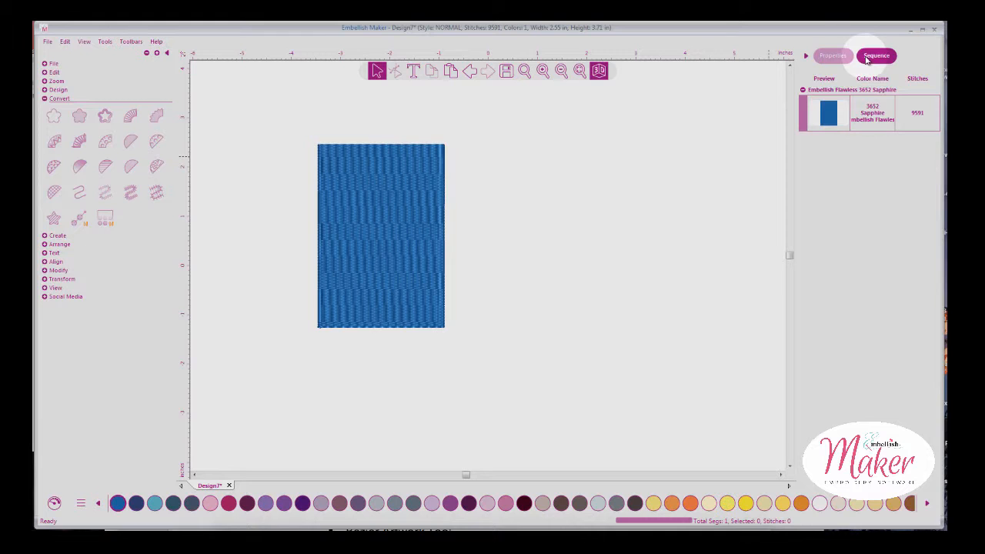
{"action": "left_click", "coordinate": [840, 60]}
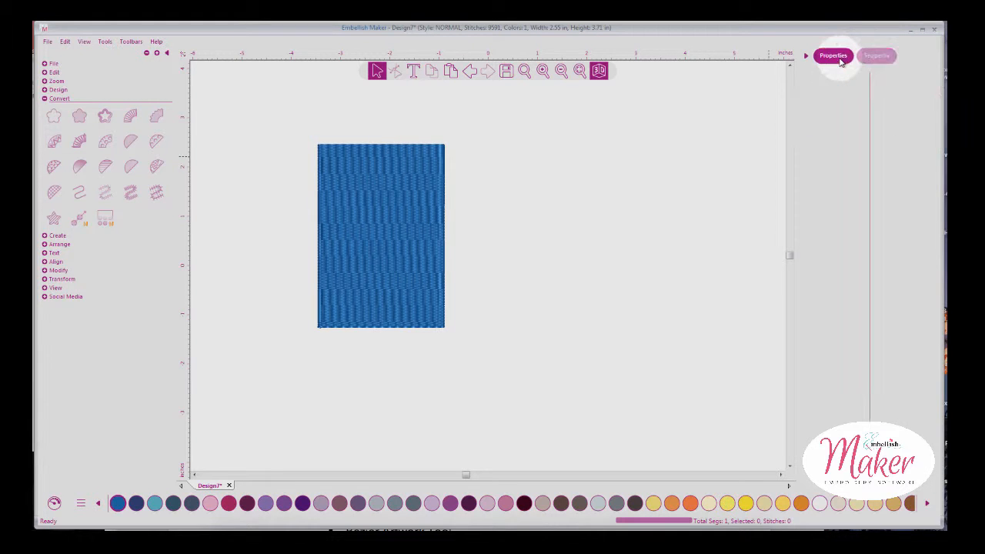
Change the rectangle's fill pattern to Corn Row, giving diagonal rows and 9788 stitches
{"action": "left_click", "coordinate": [394, 235]}
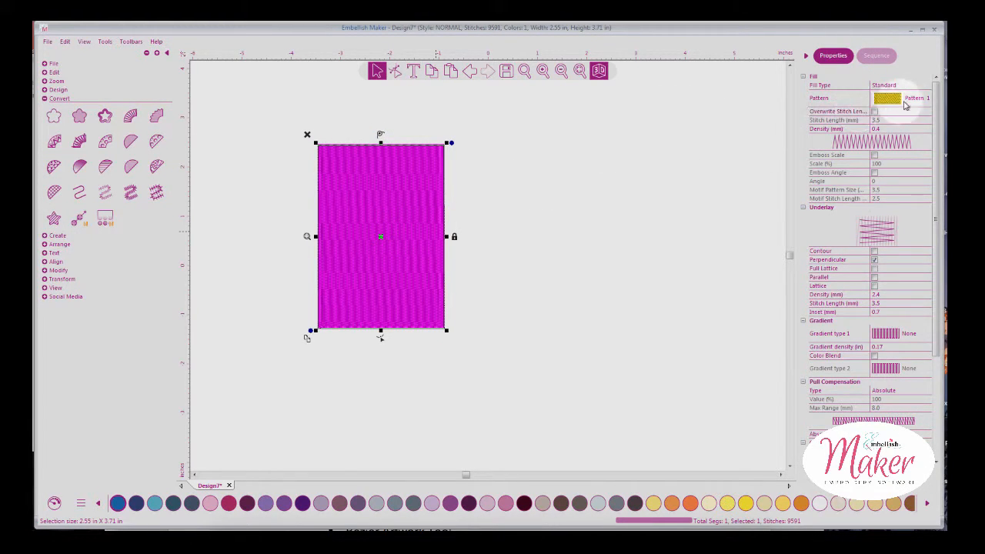
{"action": "left_click", "coordinate": [543, 71]}
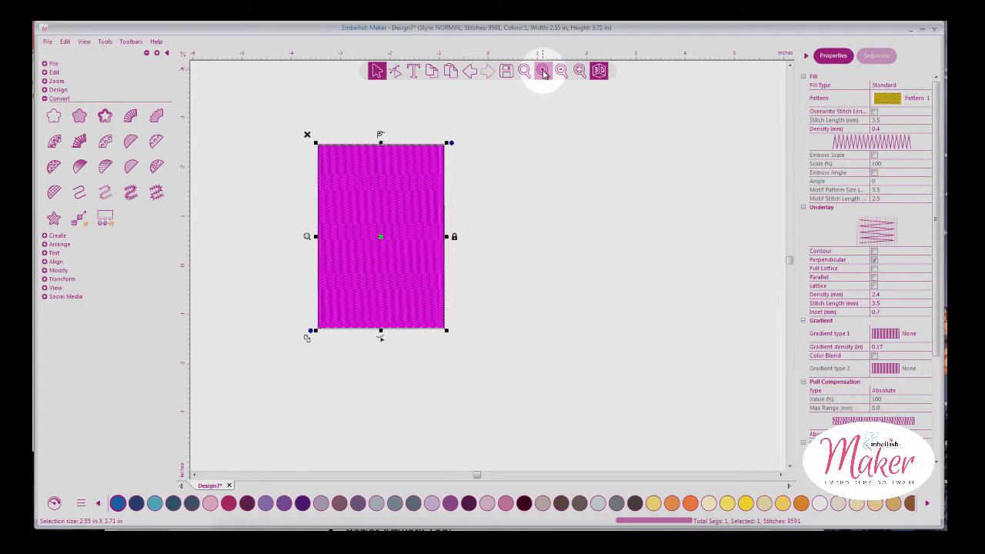
{"action": "left_click", "coordinate": [894, 96]}
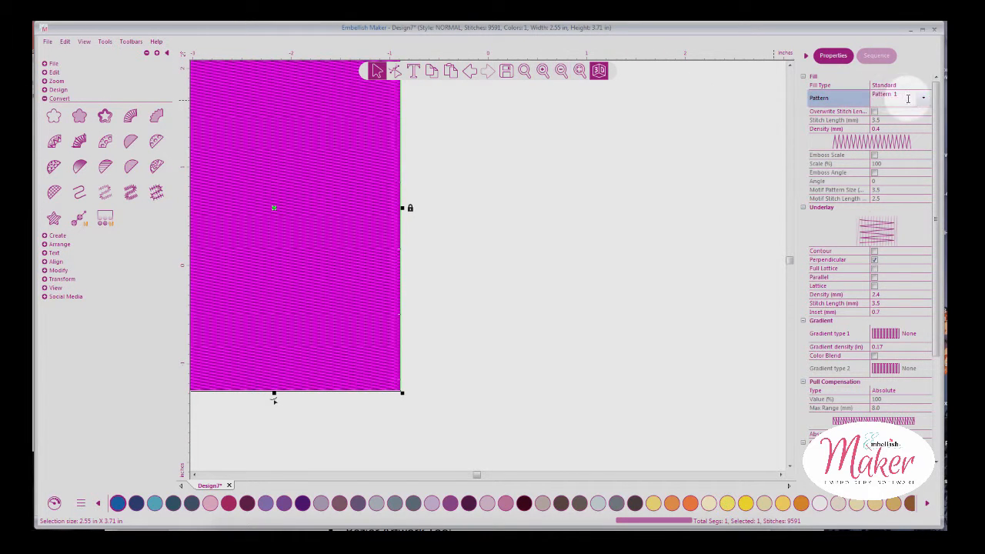
{"action": "left_click", "coordinate": [924, 99]}
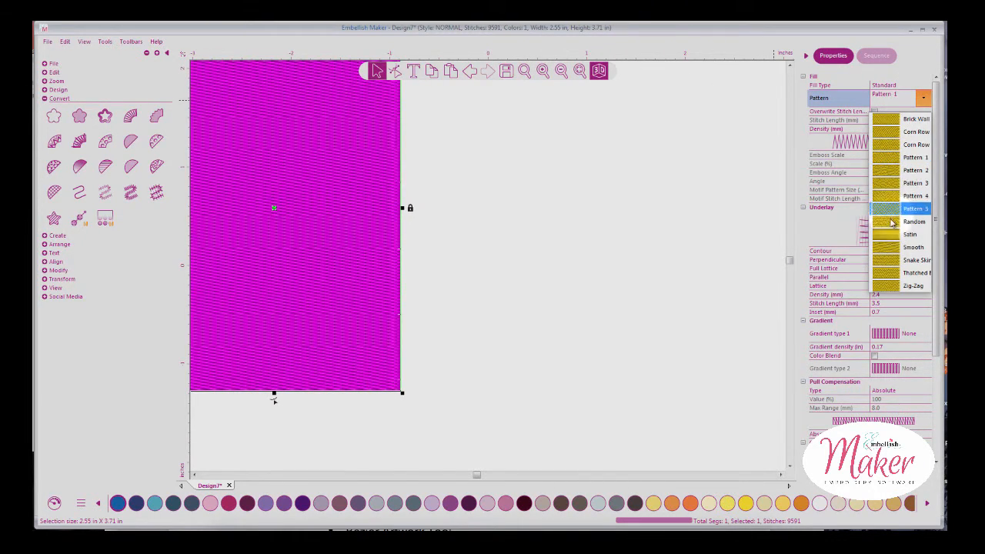
{"action": "left_click", "coordinate": [891, 144]}
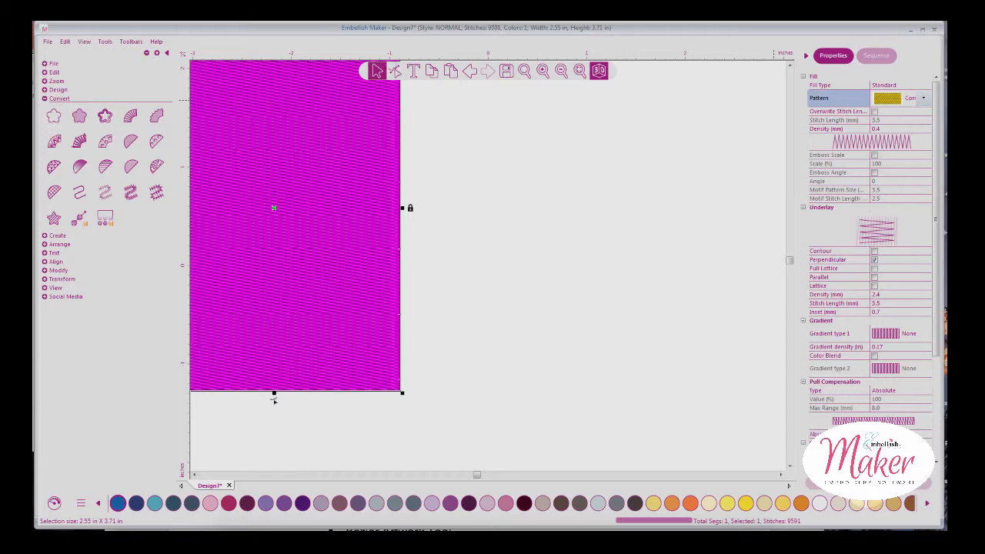
{"action": "left_click", "coordinate": [683, 374]}
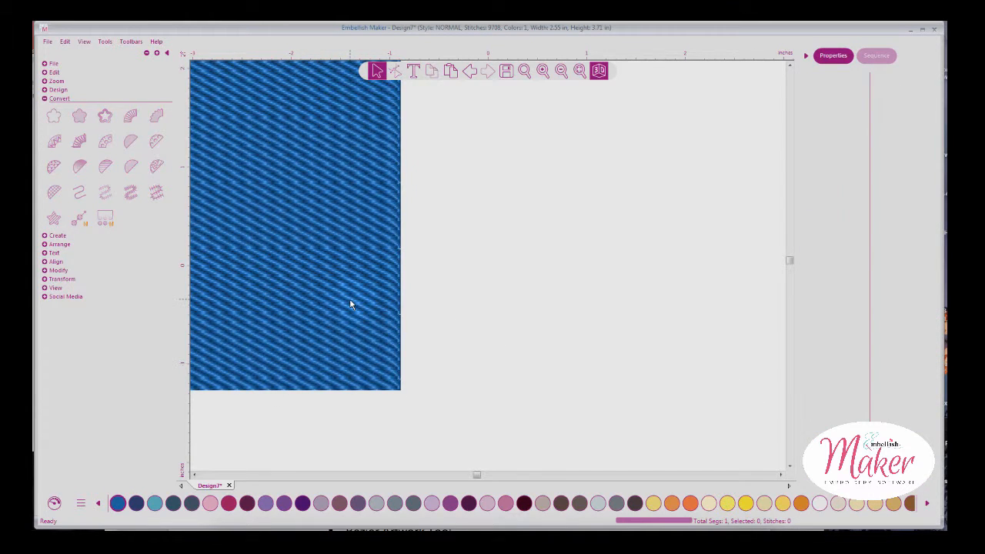
{"action": "left_click", "coordinate": [579, 70]}
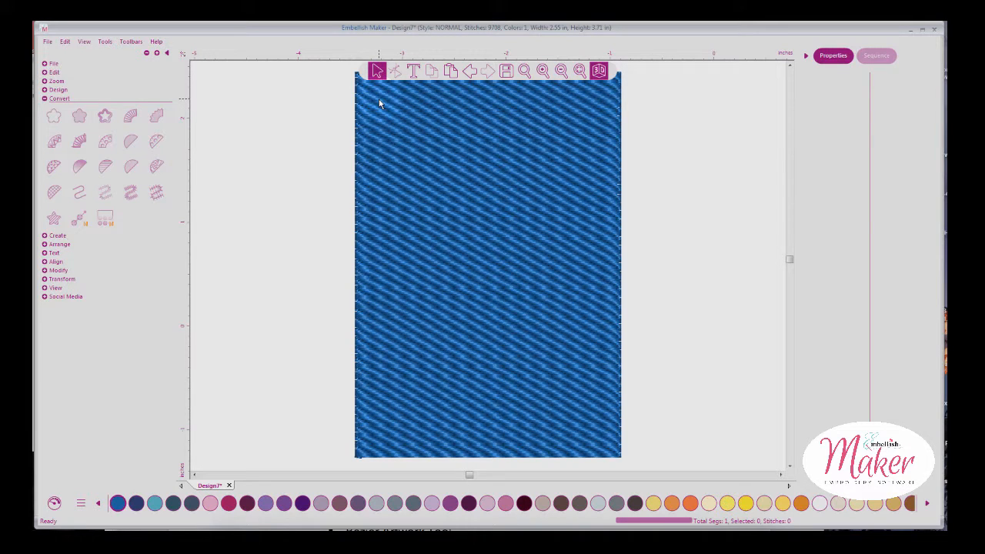
{"action": "left_click", "coordinate": [421, 157]}
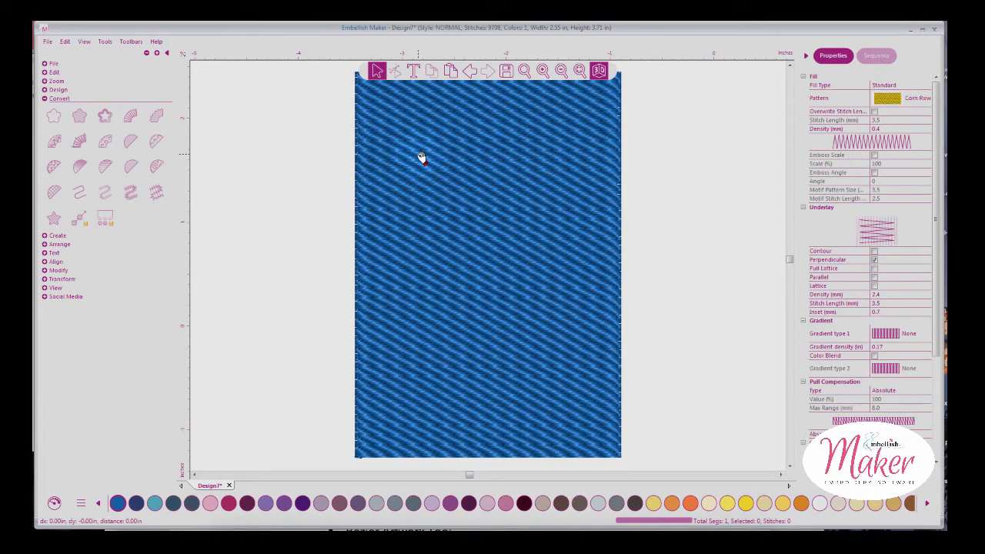
{"action": "left_click", "coordinate": [420, 157]}
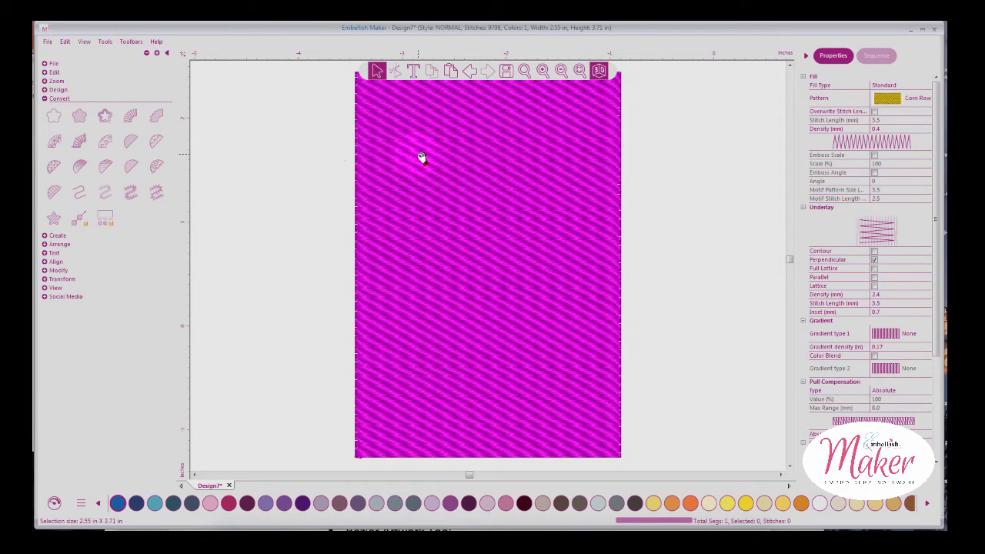
Reset the rectangle to plain artwork and convert it to a Fancy Fill
{"action": "left_click", "coordinate": [56, 125]}
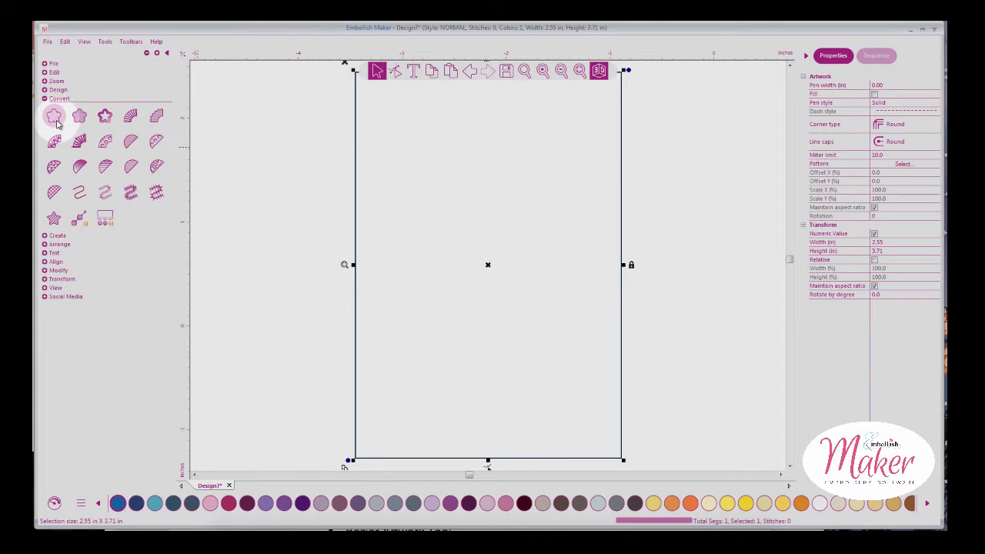
{"action": "left_click", "coordinate": [561, 70]}
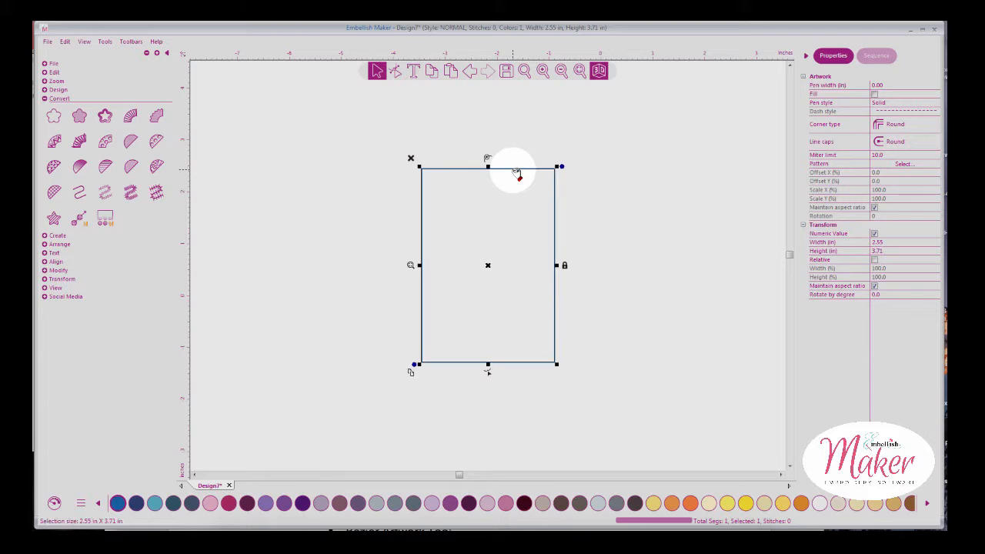
{"action": "left_click", "coordinate": [157, 143]}
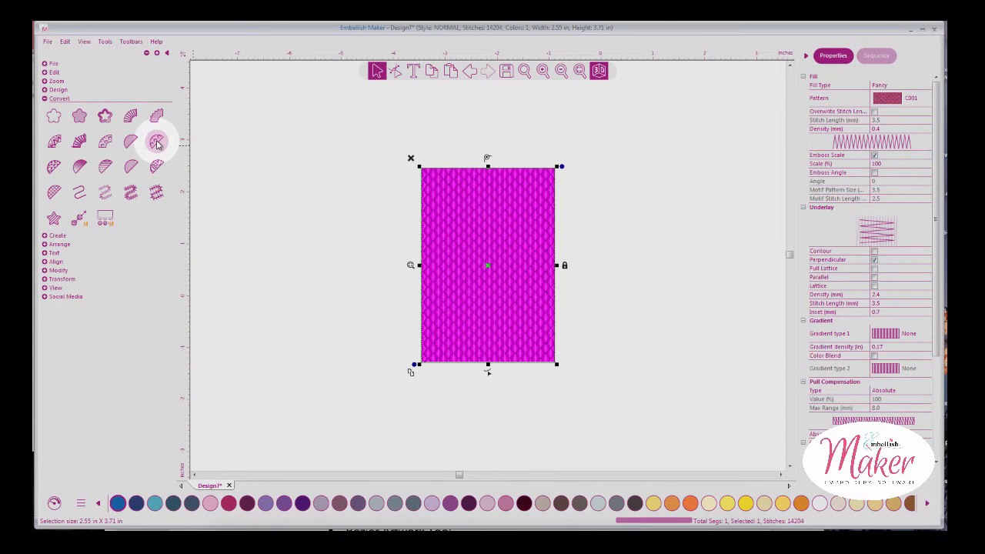
{"action": "left_click", "coordinate": [636, 167]}
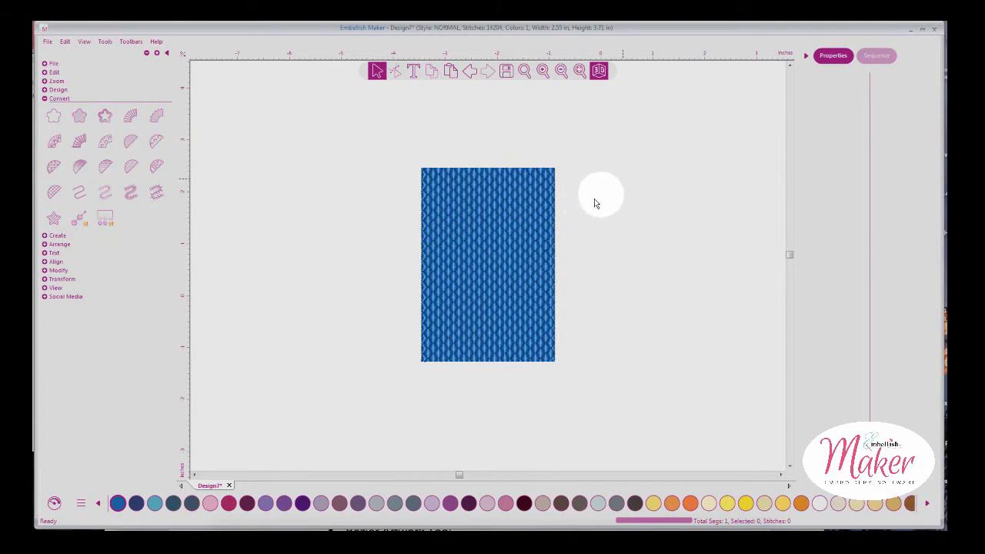
Set the fancy fill pattern to C012 for a wavy 10317-stitch texture
{"action": "left_click", "coordinate": [542, 228]}
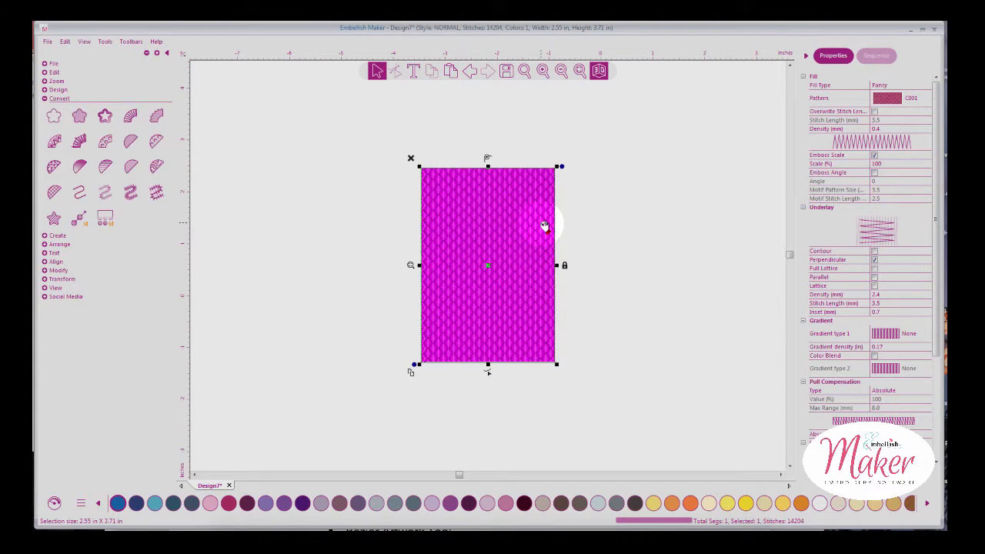
{"action": "left_click", "coordinate": [923, 99]}
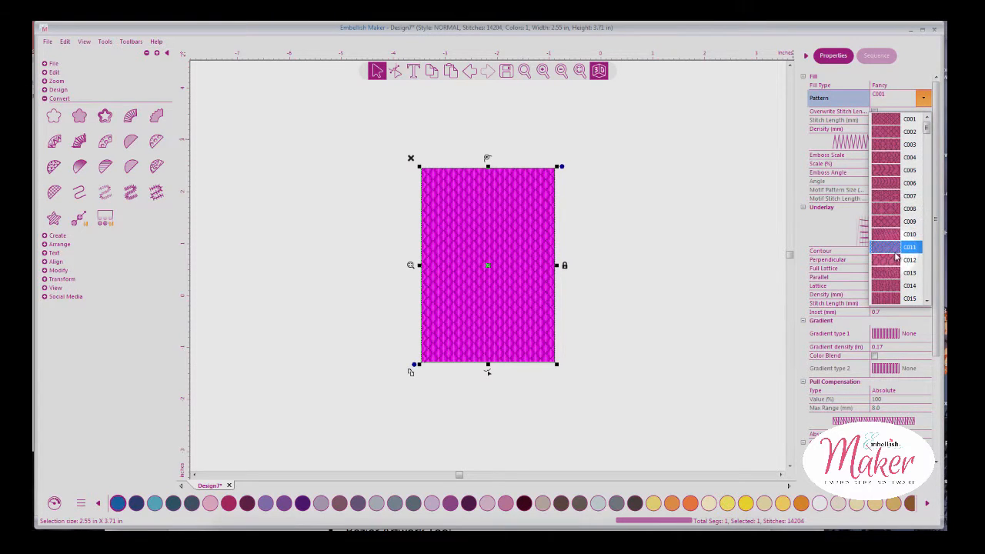
{"action": "left_click", "coordinate": [898, 260]}
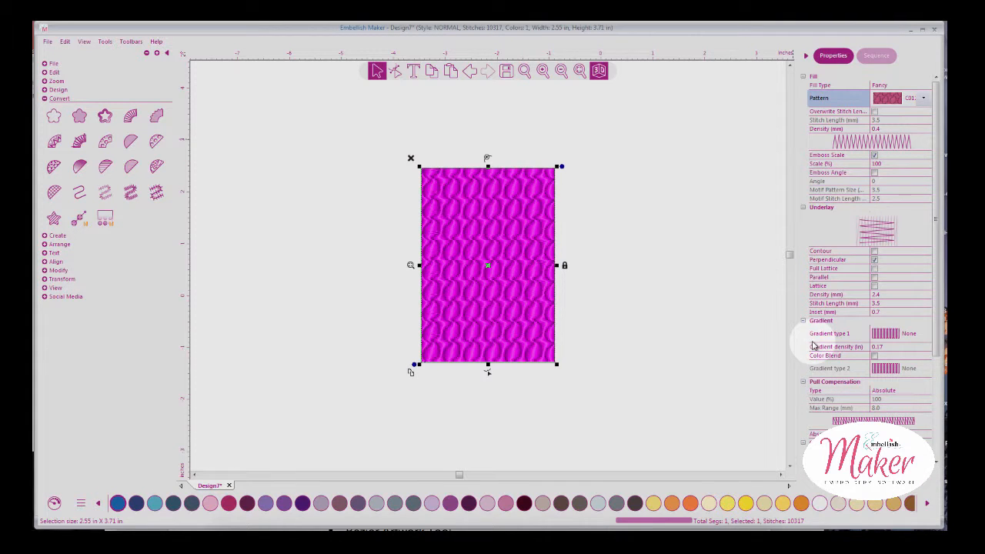
{"action": "left_click", "coordinate": [658, 242]}
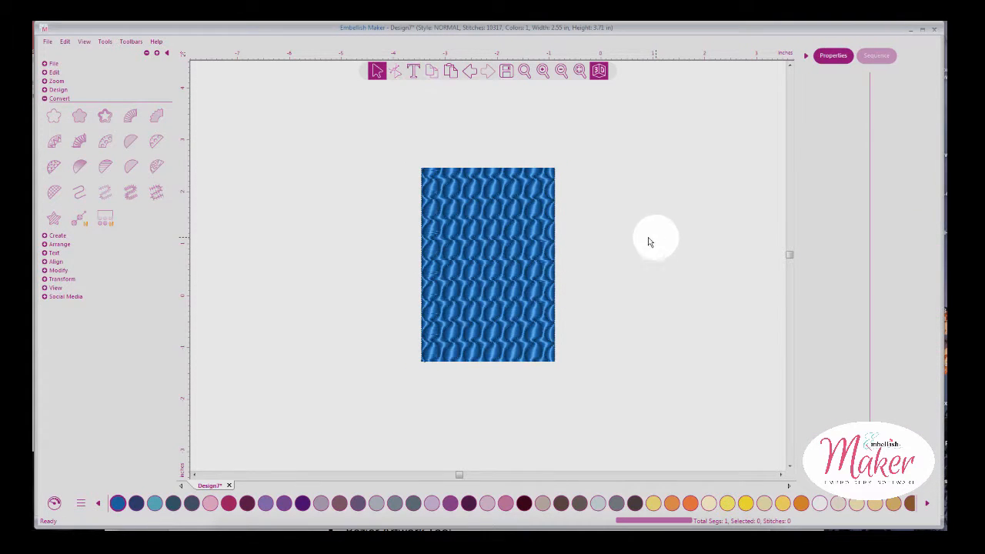
{"action": "left_click", "coordinate": [487, 221]}
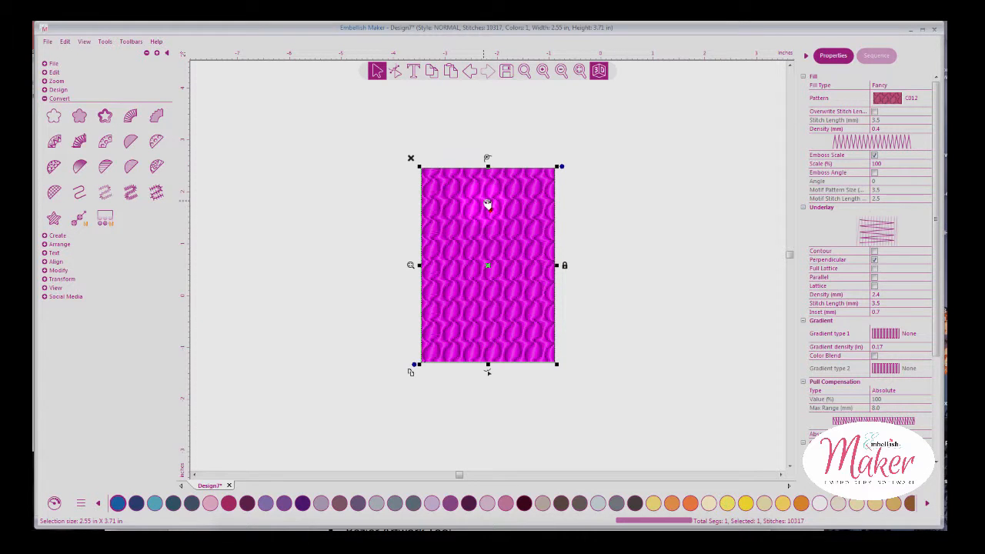
Reset the rectangle to artwork and apply a Motif fill M001 (23605 stitches), zoomed in
{"action": "left_click", "coordinate": [53, 114]}
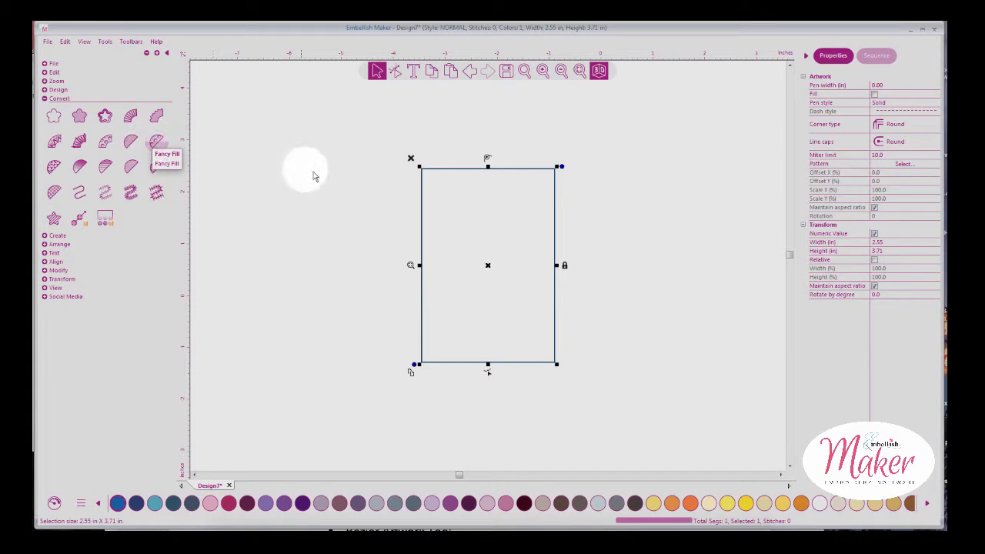
{"action": "left_click", "coordinate": [53, 167]}
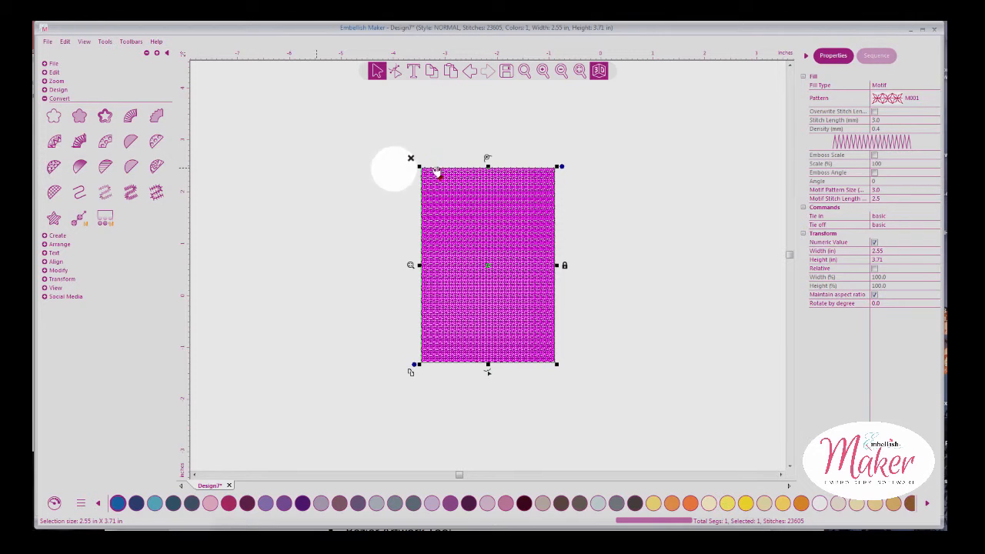
{"action": "left_click", "coordinate": [573, 163]}
{"action": "left_click", "coordinate": [542, 70]}
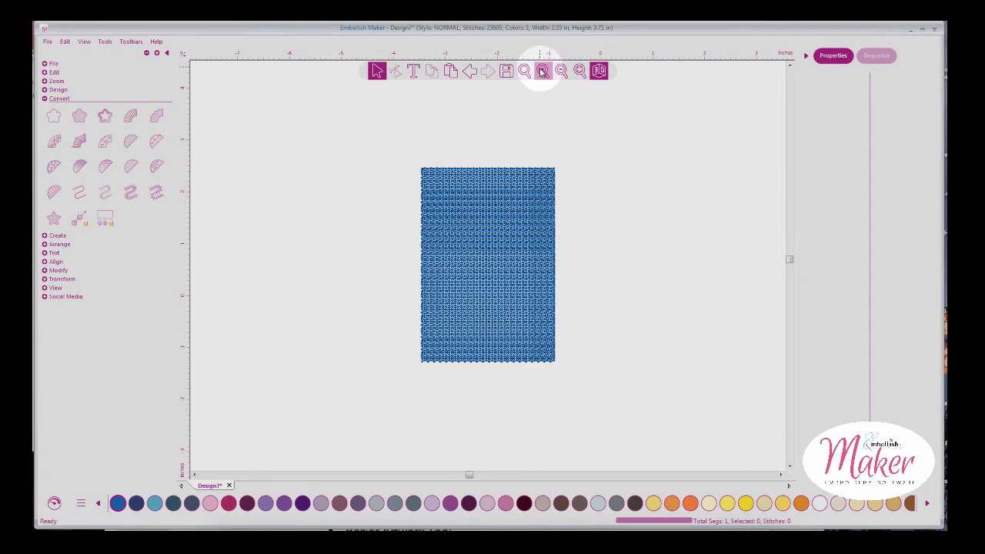
{"action": "left_click", "coordinate": [543, 138]}
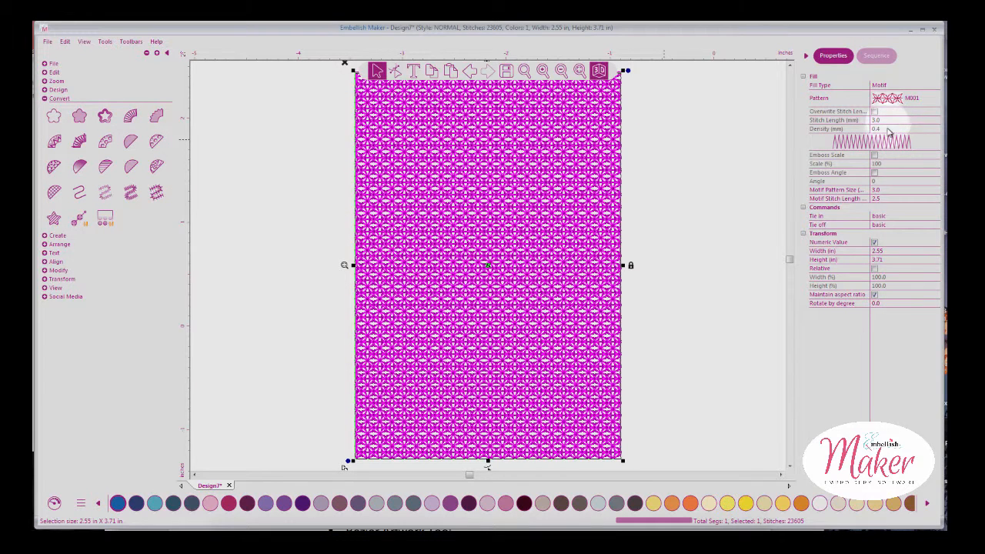
Change the Motif Pattern Size from 3.0 to 5, then to 7
{"action": "left_click", "coordinate": [889, 194]}
{"action": "left_click_drag", "start_coordinate": [889, 194], "coordinate": [871, 194]}
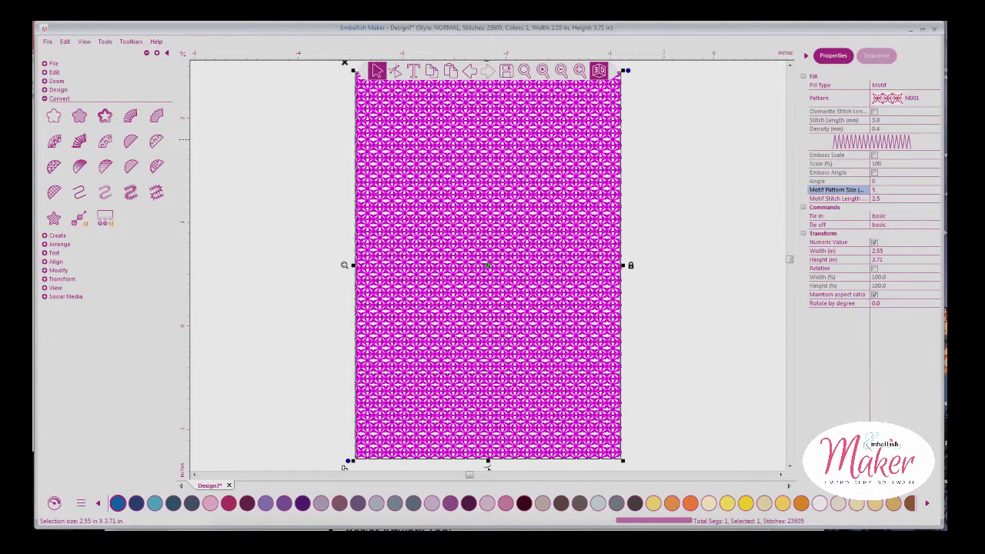
{"action": "key", "text": "Return"}
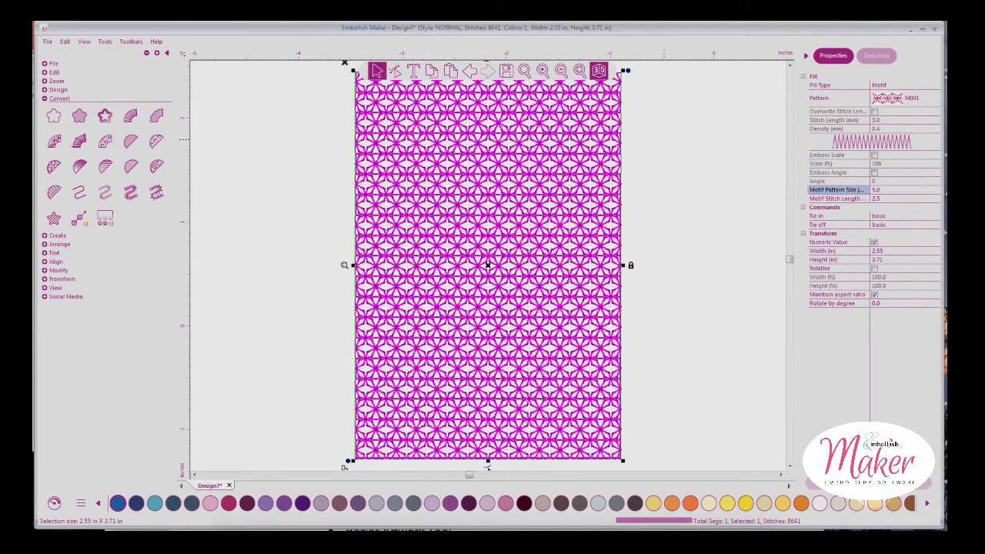
{"action": "left_click_drag", "start_coordinate": [886, 190], "coordinate": [855, 190]}
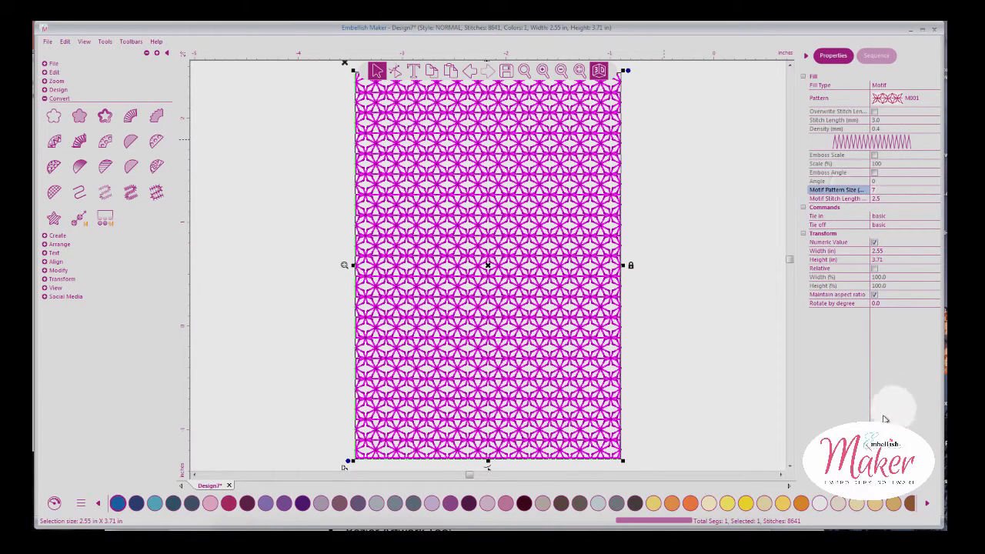
{"action": "key", "text": "Return"}
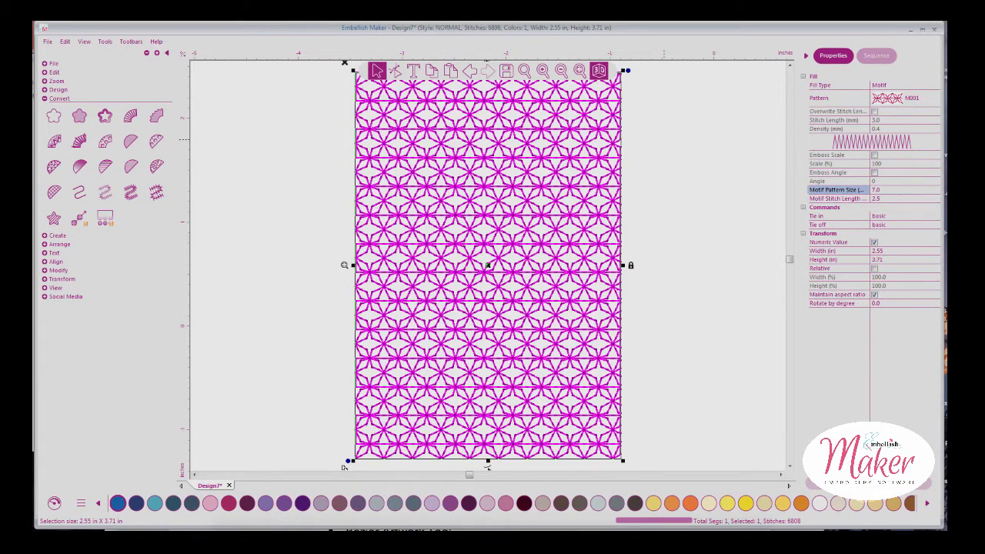
Switch the motif pattern to M044 at size 5.0, giving a crossed grid of 5720 stitches
{"action": "left_click", "coordinate": [927, 101]}
{"action": "left_click", "coordinate": [929, 100]}
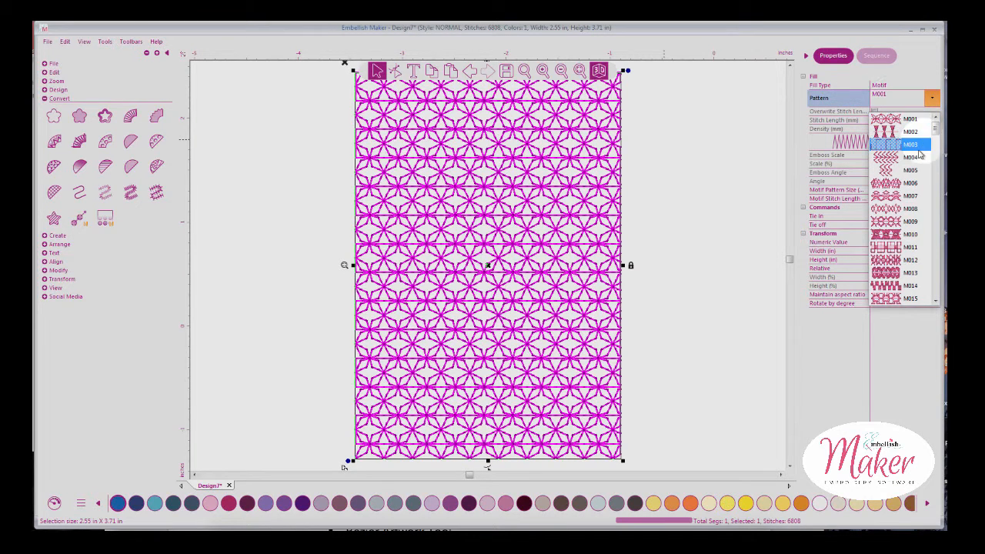
{"action": "scroll", "coordinate": [937, 139], "scroll_direction": "down", "scroll_amount": 13}
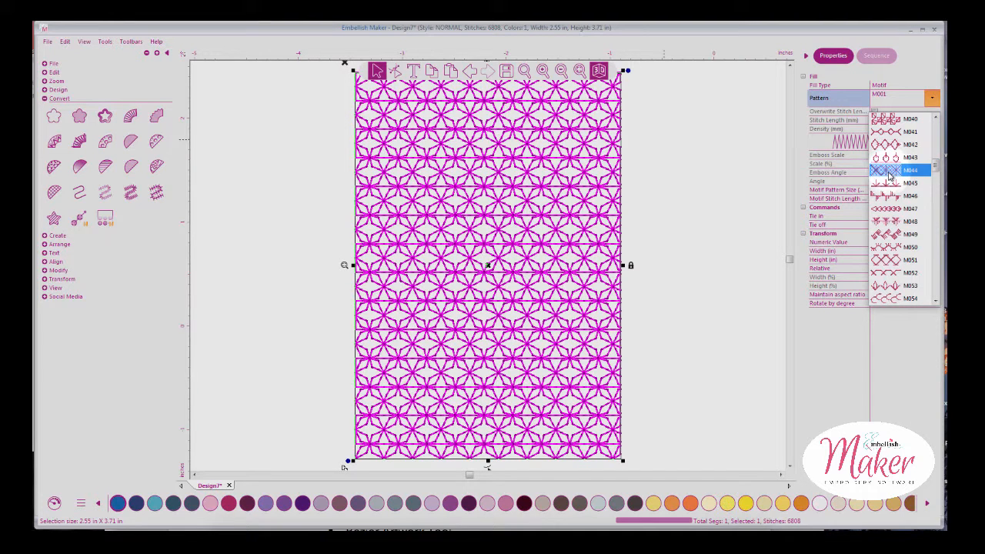
{"action": "left_click", "coordinate": [891, 171]}
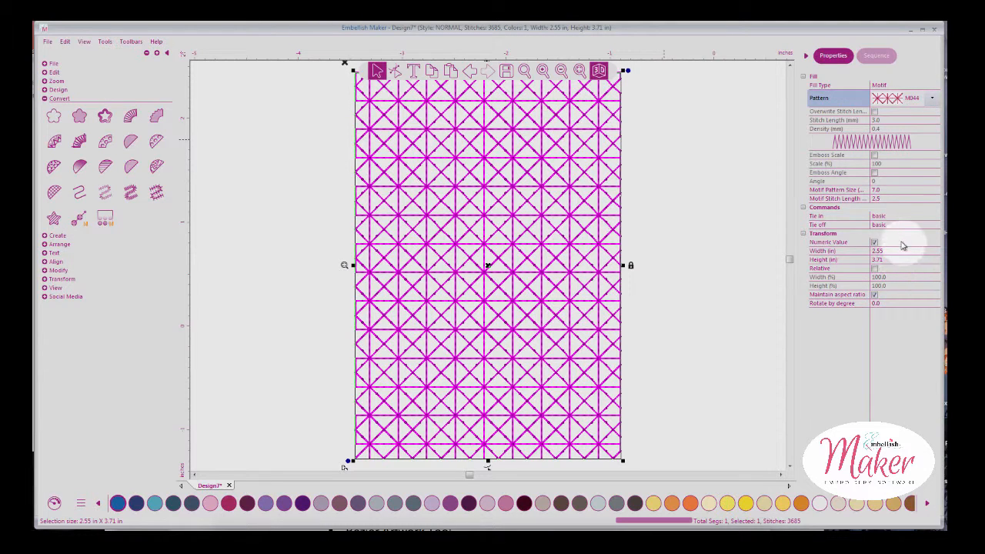
{"action": "left_click", "coordinate": [874, 191]}
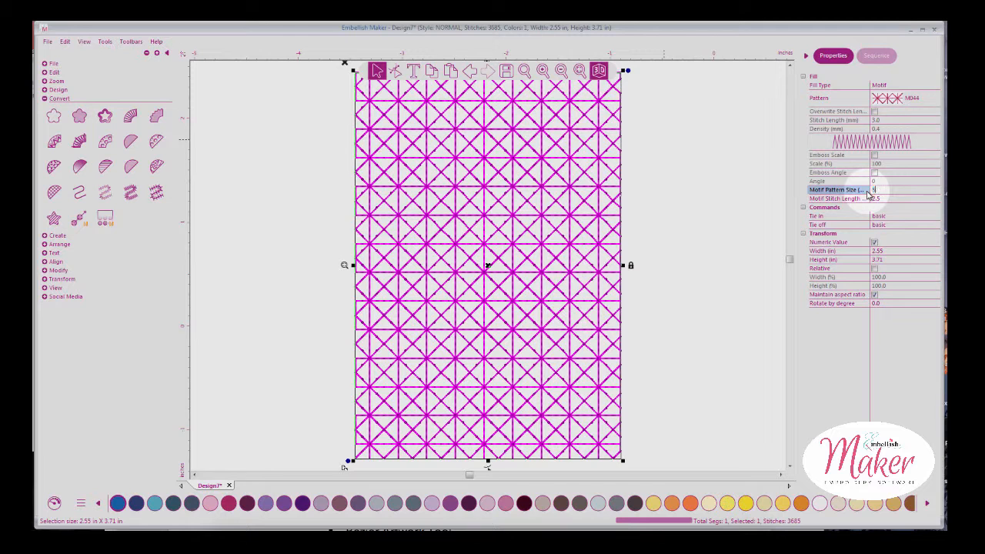
{"action": "key", "text": "Return"}
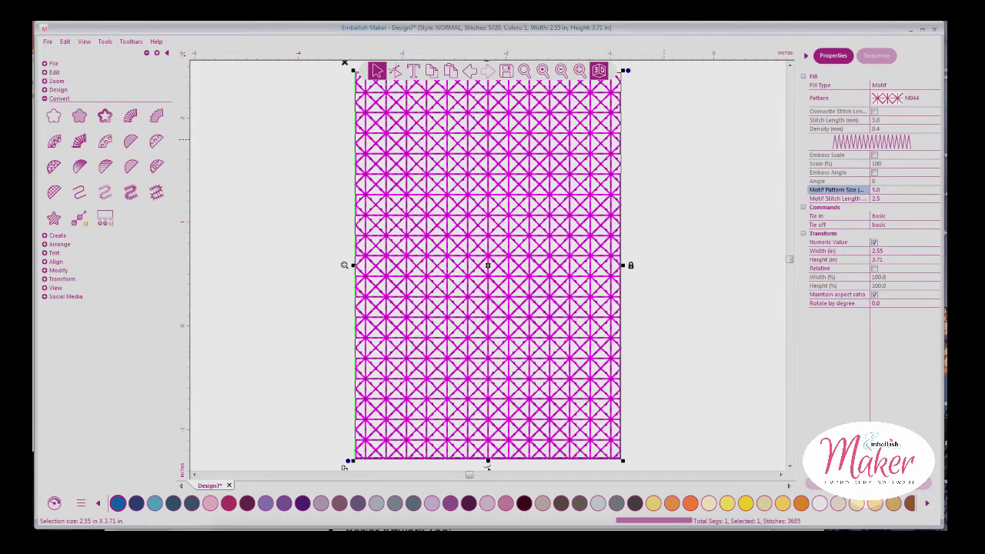
{"action": "left_click", "coordinate": [642, 222]}
{"action": "left_click", "coordinate": [579, 215]}
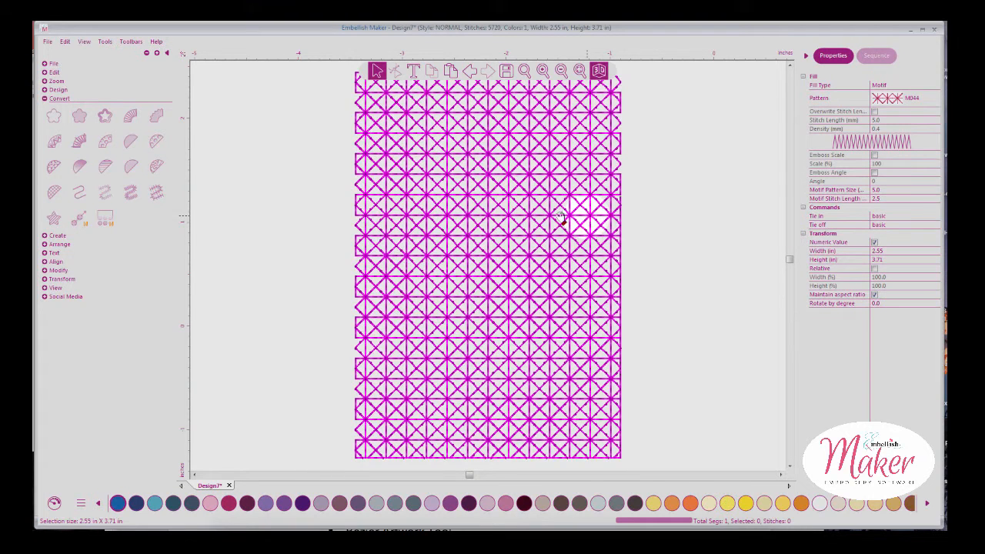
Reset the rectangle to artwork and apply a Linear increase Gradient Fill at density 0.17 (1910 stitches)
{"action": "left_click", "coordinate": [54, 118]}
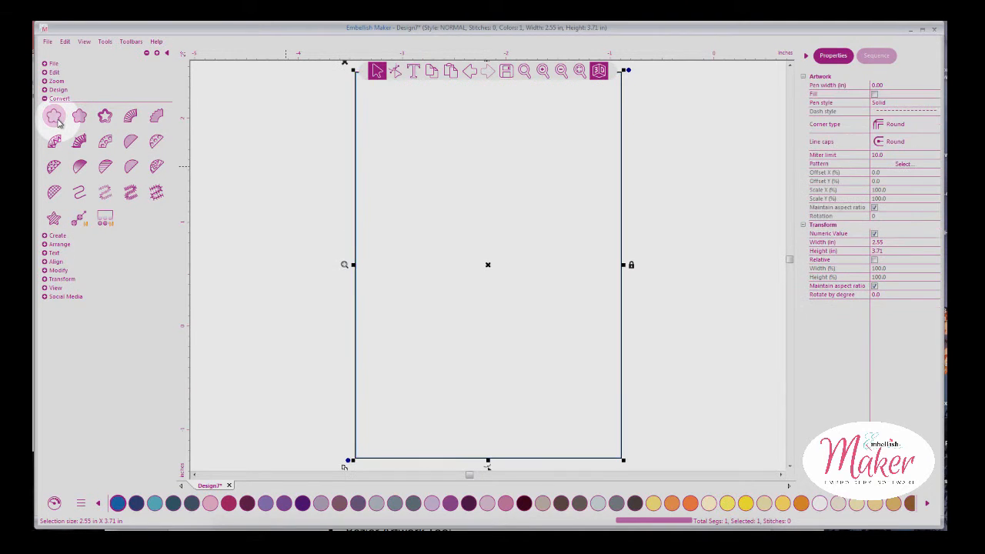
{"action": "left_click", "coordinate": [561, 71]}
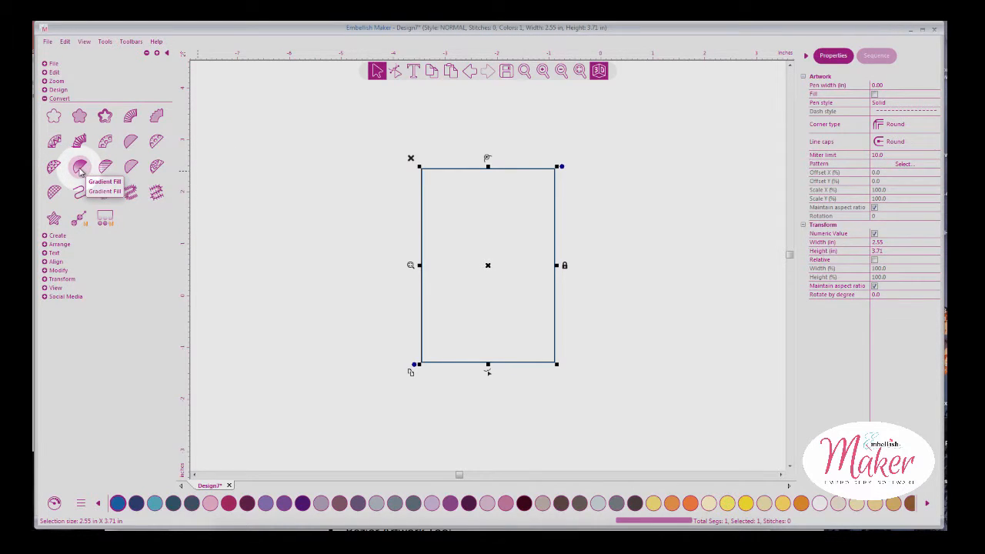
{"action": "left_click", "coordinate": [79, 169]}
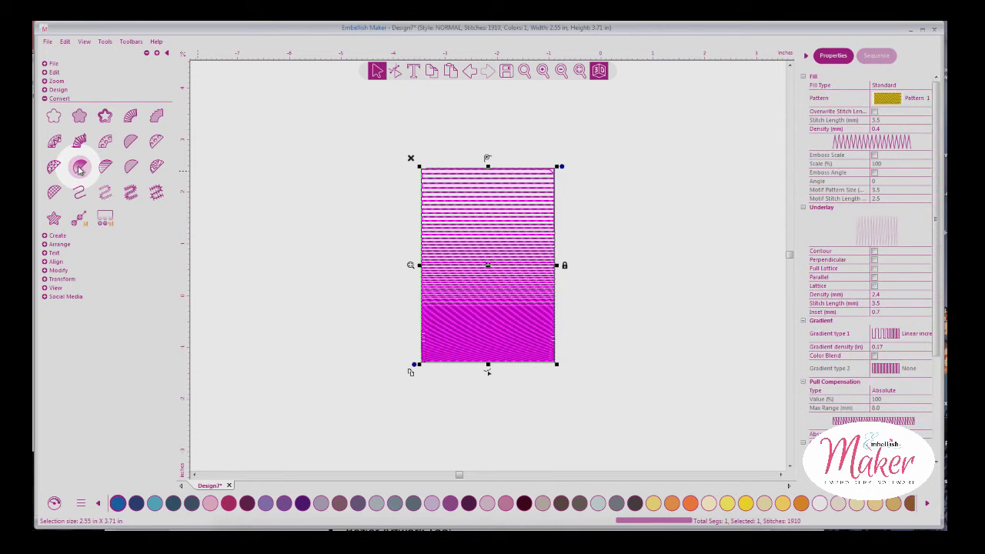
{"action": "left_click", "coordinate": [581, 179]}
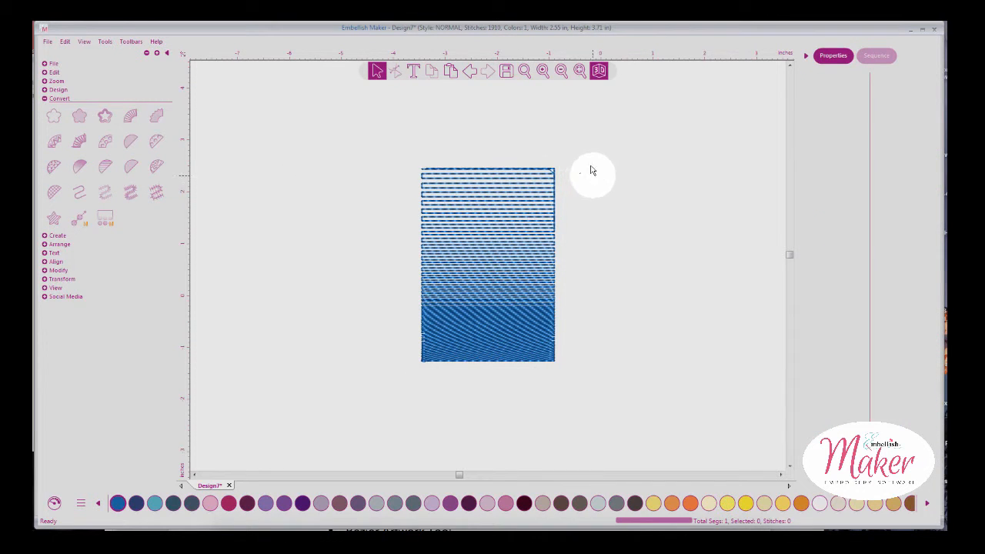
{"action": "left_click", "coordinate": [541, 72]}
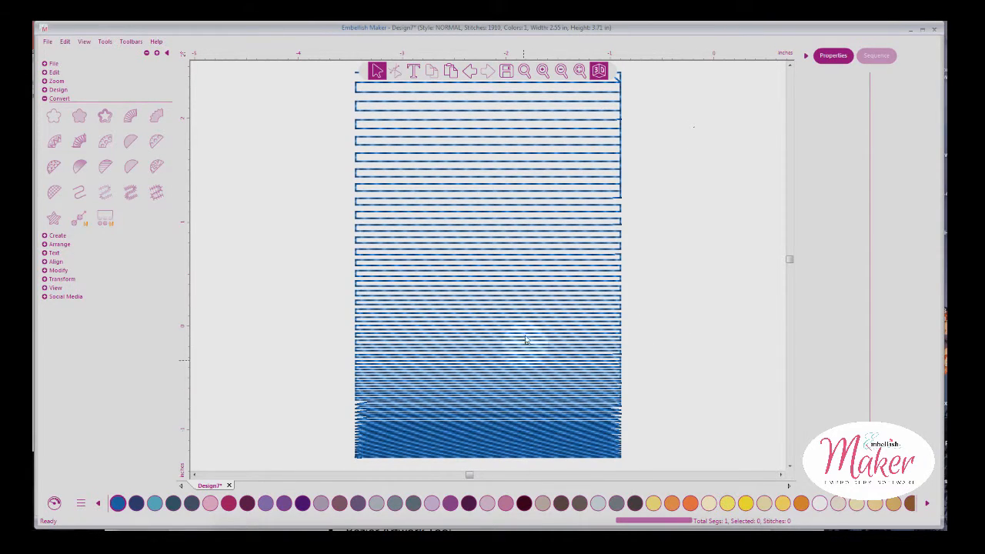
{"action": "left_click", "coordinate": [563, 70]}
{"action": "left_click", "coordinate": [551, 183]}
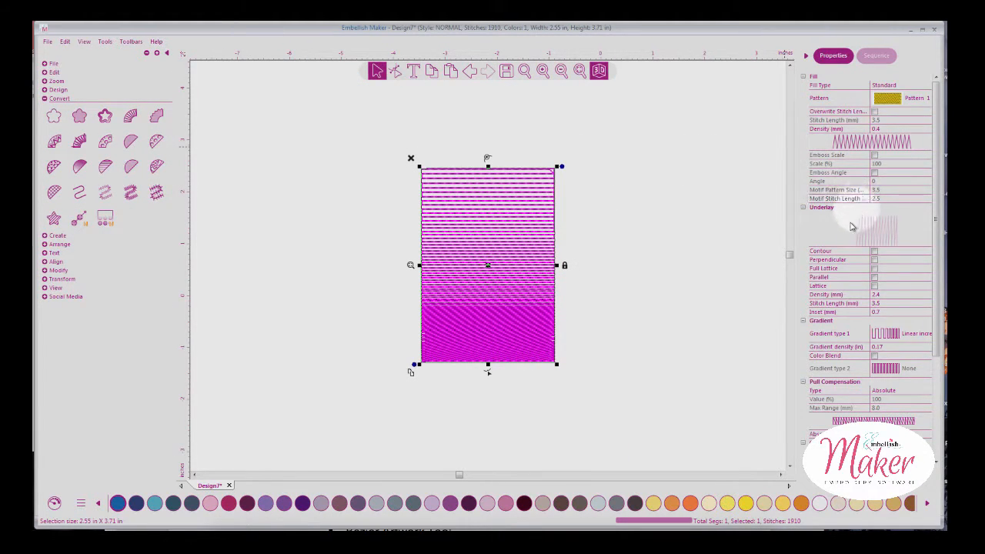
Raise the Gradient density to 0.25 and then 0.50, cutting the fill to 938 stitches
{"action": "left_click", "coordinate": [883, 349]}
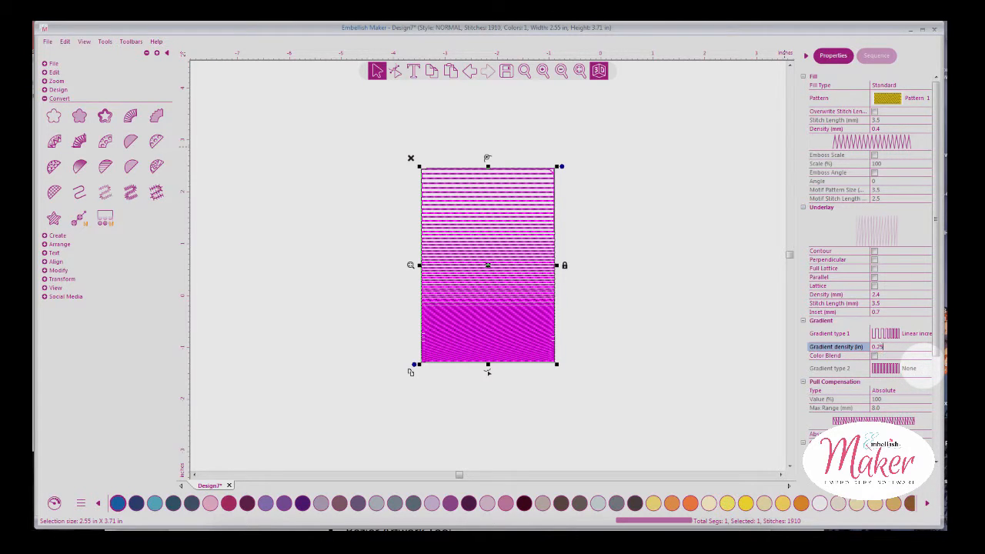
{"action": "key", "text": "Return"}
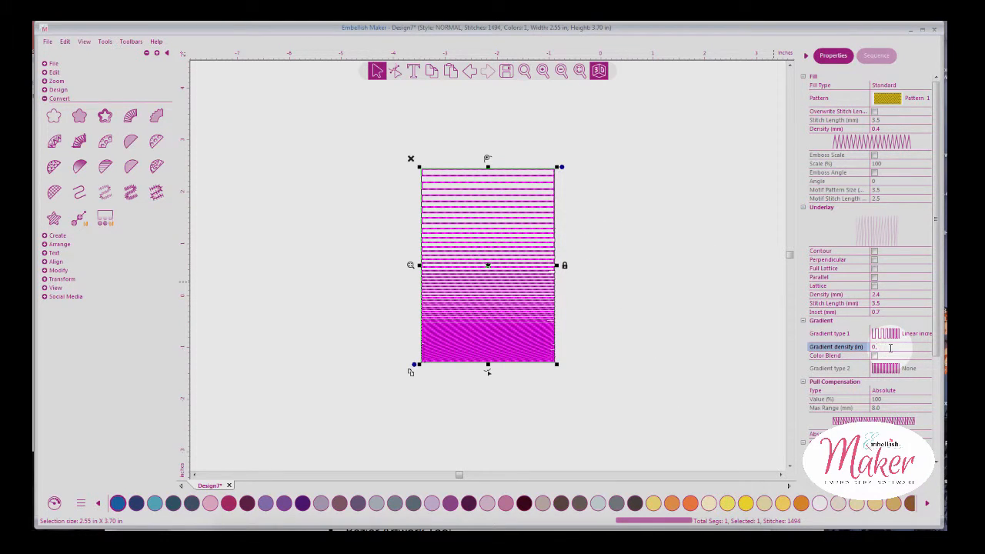
{"action": "key", "text": "Return"}
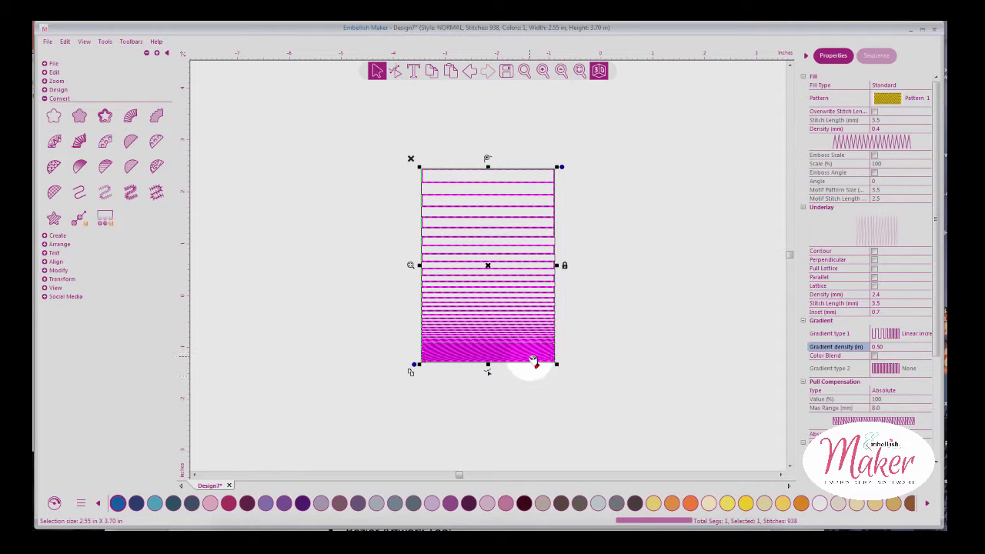
{"action": "left_click", "coordinate": [606, 341]}
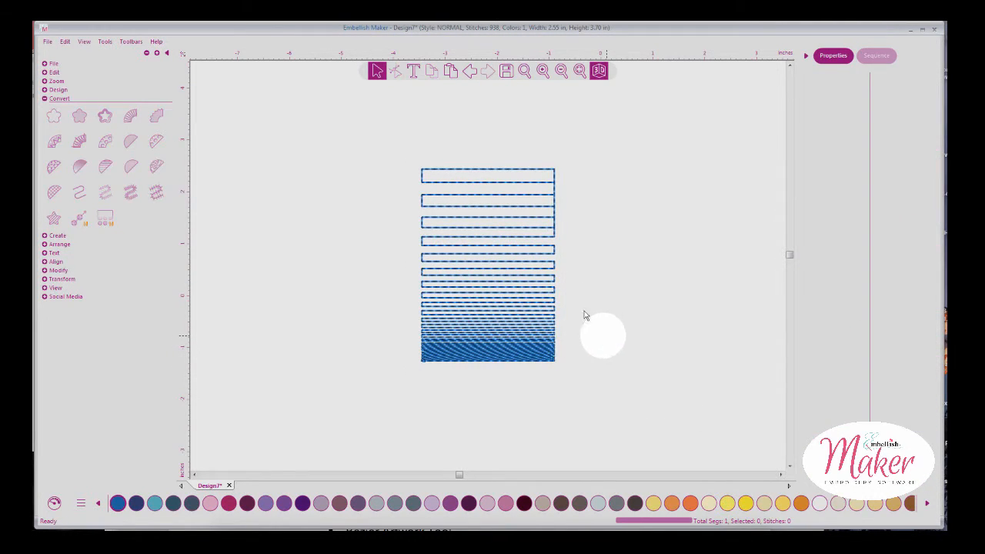
{"action": "left_click", "coordinate": [579, 70]}
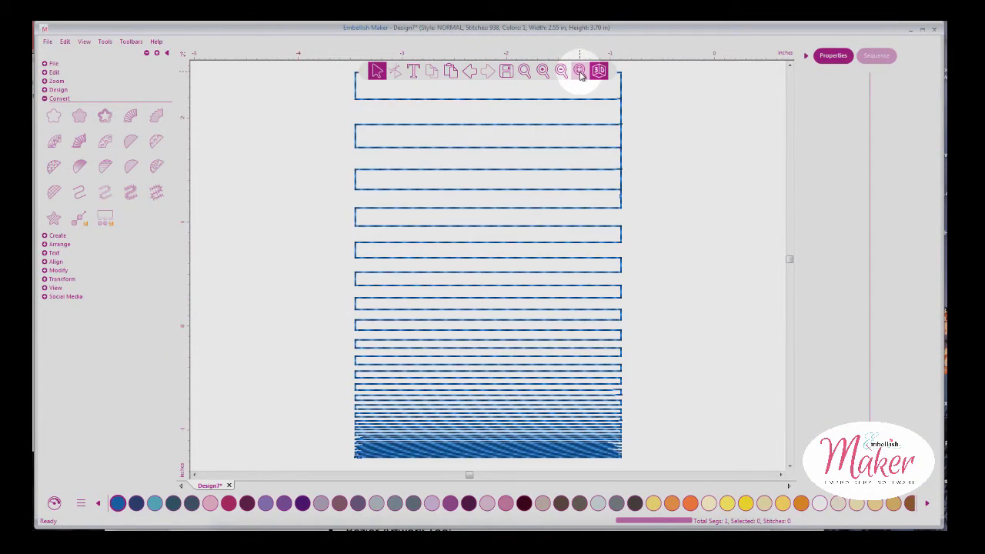
{"action": "left_click", "coordinate": [617, 182]}
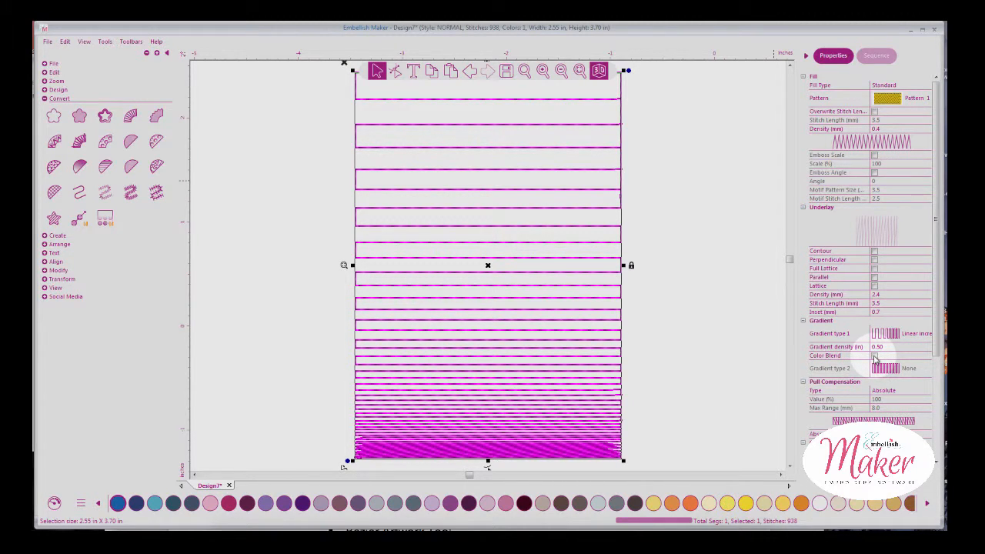
Enable Color Blend, set density 2.00, make Gradient type 2 Linear decrease, and view the sequence
{"action": "left_click", "coordinate": [874, 357]}
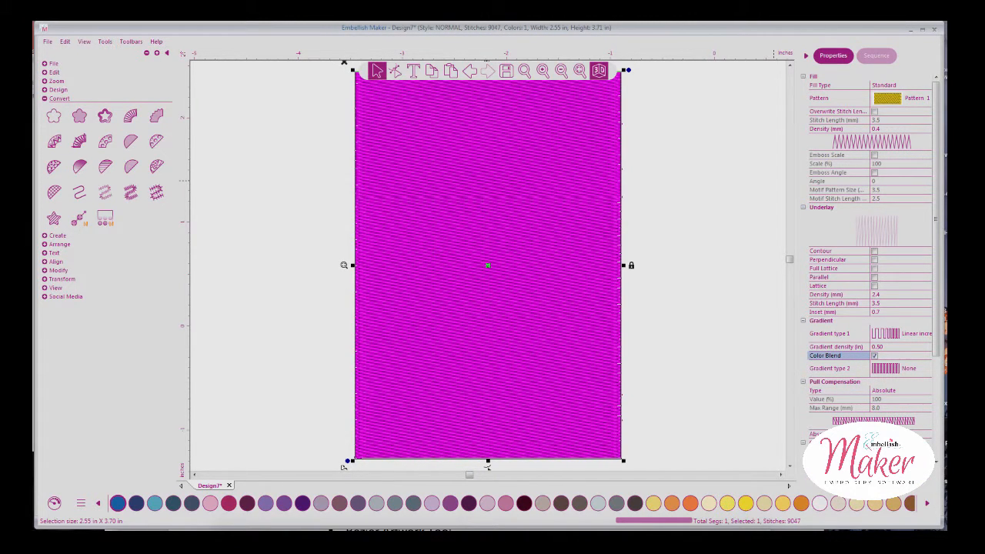
{"action": "left_click", "coordinate": [879, 347]}
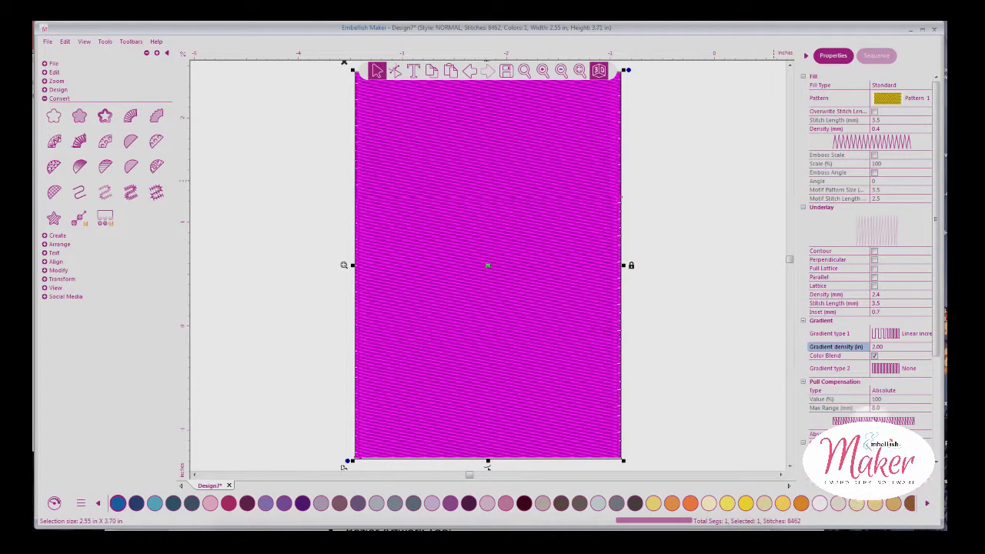
{"action": "left_click", "coordinate": [880, 370]}
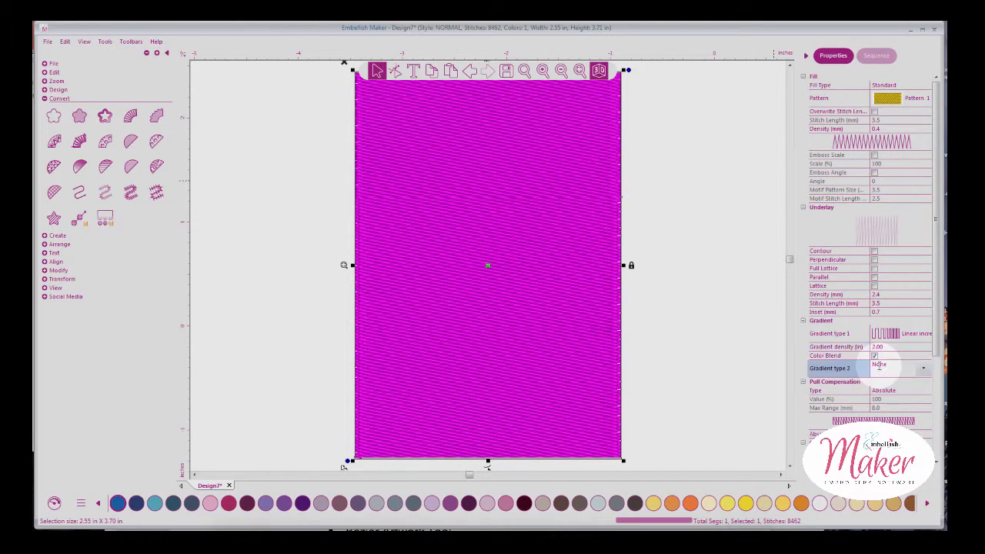
{"action": "left_click", "coordinate": [886, 368]}
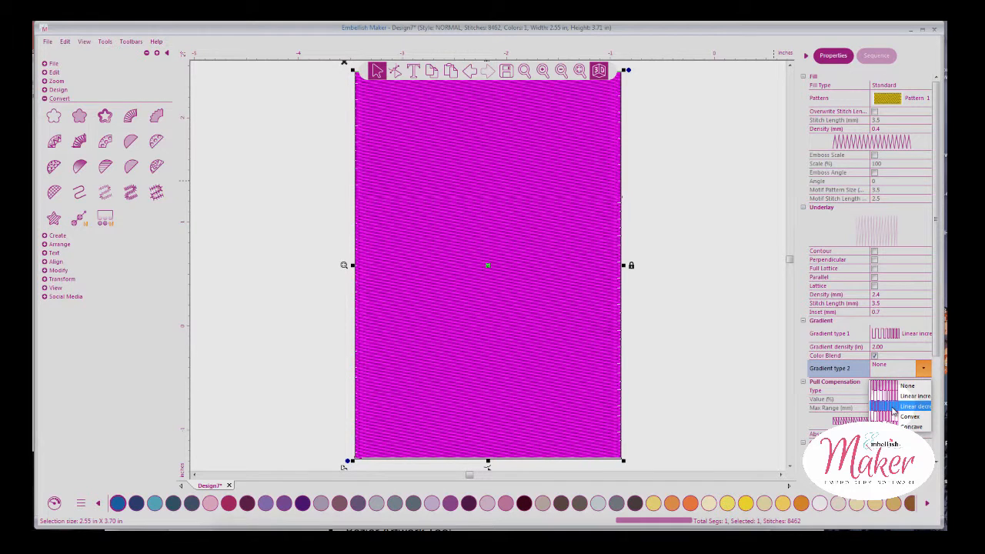
{"action": "left_click", "coordinate": [897, 406]}
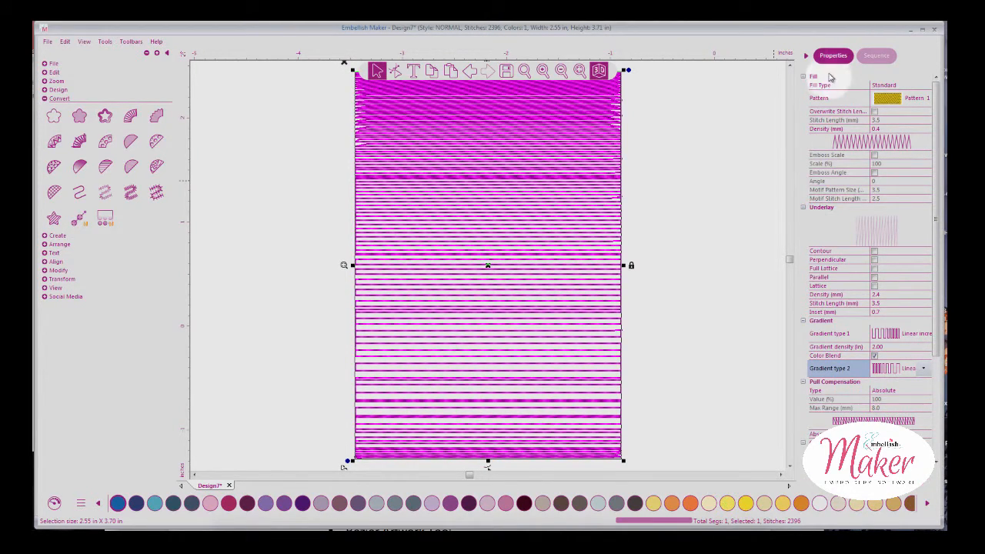
{"action": "left_click", "coordinate": [875, 56]}
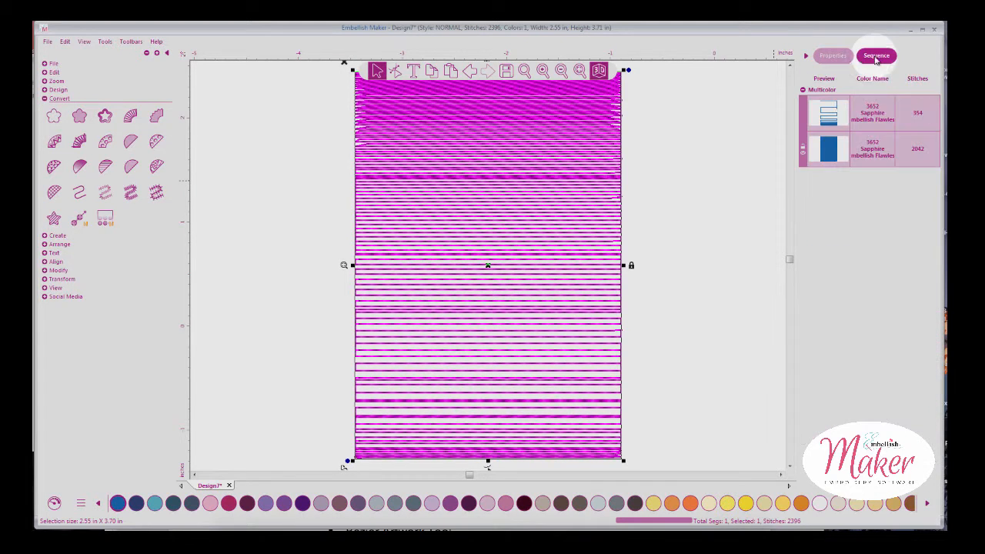
Try Cream as the second thread colour in the design's colour sequence
{"action": "left_click", "coordinate": [732, 130]}
{"action": "left_click", "coordinate": [830, 122]}
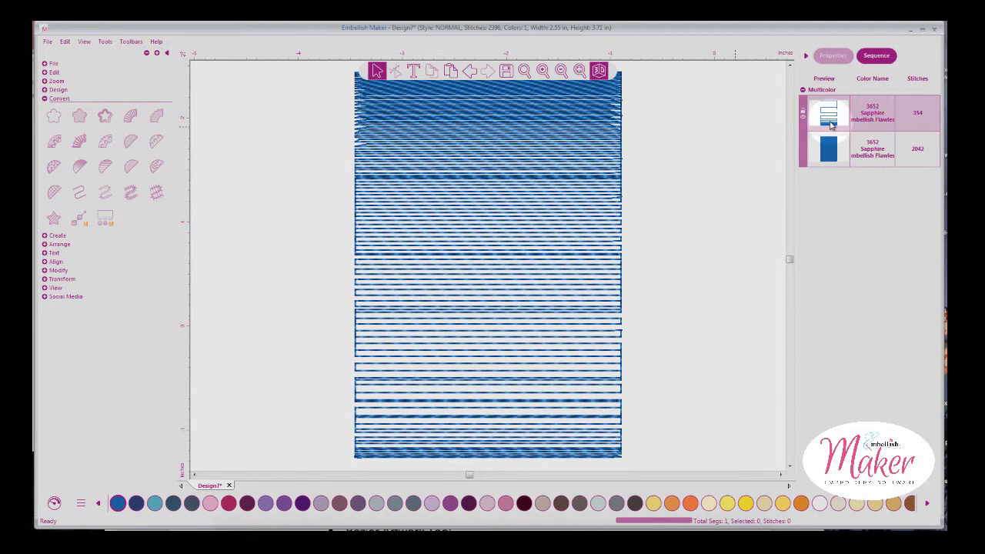
{"action": "left_click", "coordinate": [828, 146]}
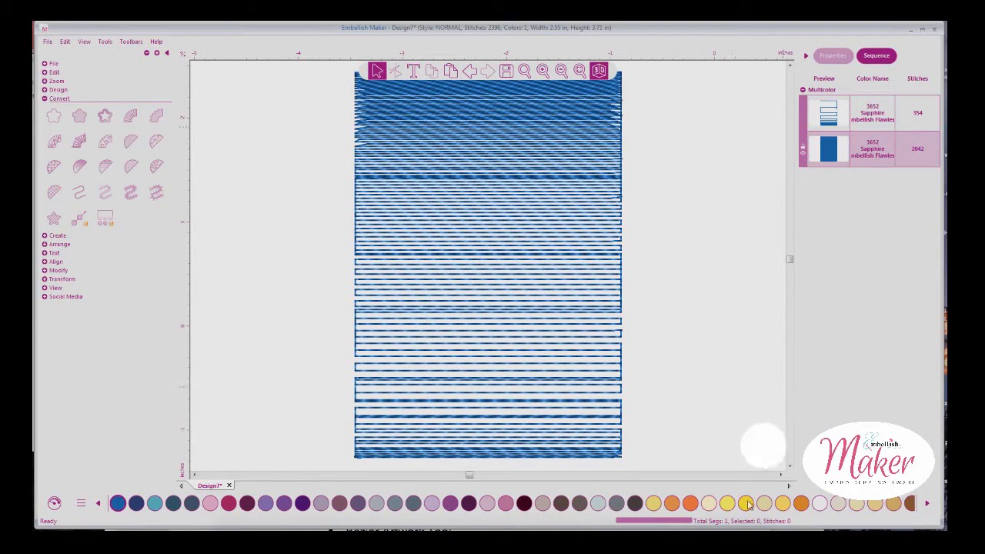
{"action": "left_click", "coordinate": [708, 503]}
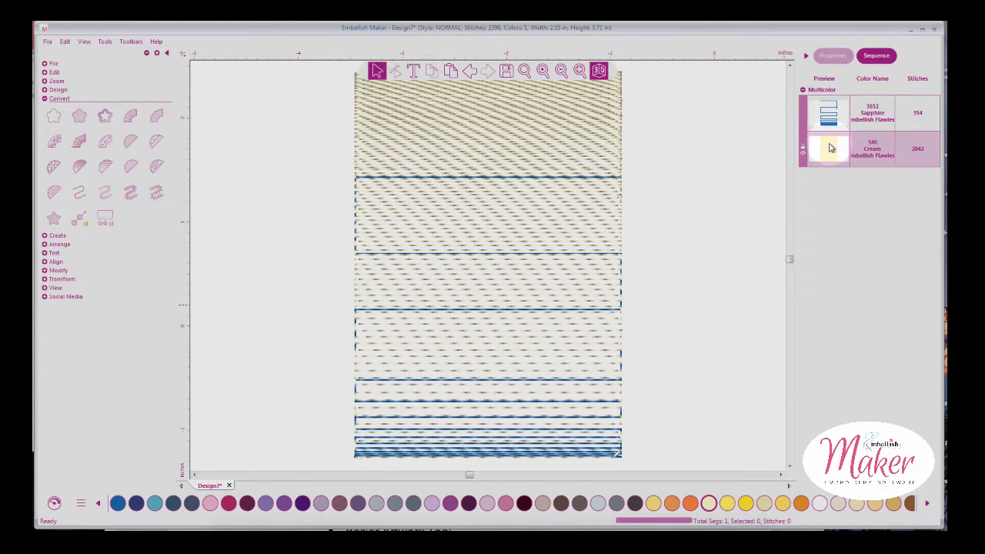
Recolour the second thread to 310 Colony Blue, then zoom out and reselect the rectangle
{"action": "left_click", "coordinate": [835, 117]}
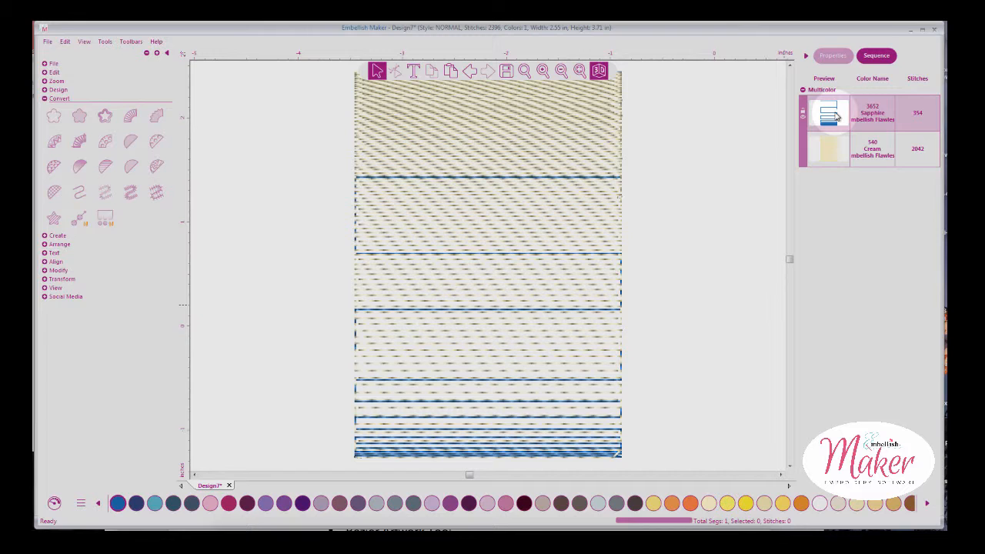
{"action": "left_click", "coordinate": [826, 154]}
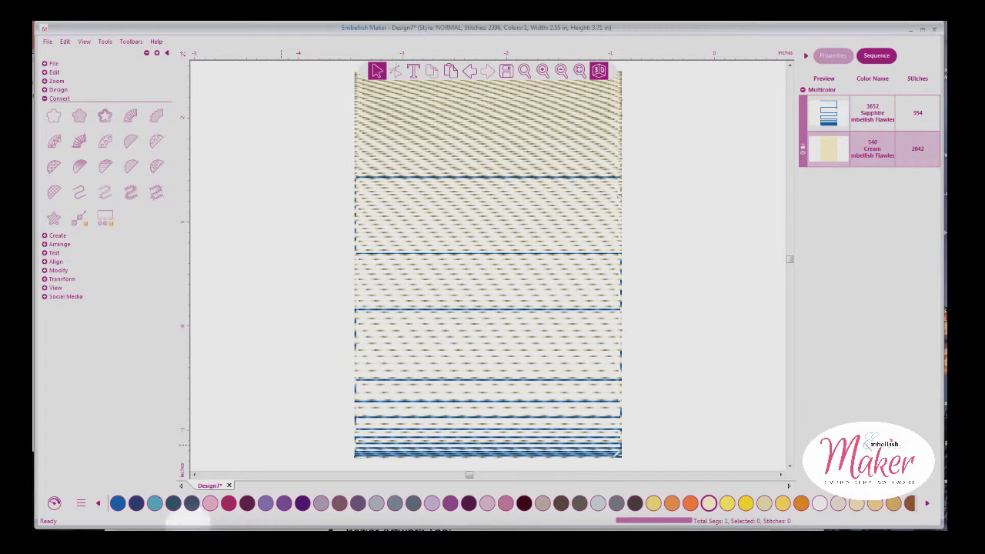
{"action": "left_click", "coordinate": [155, 503]}
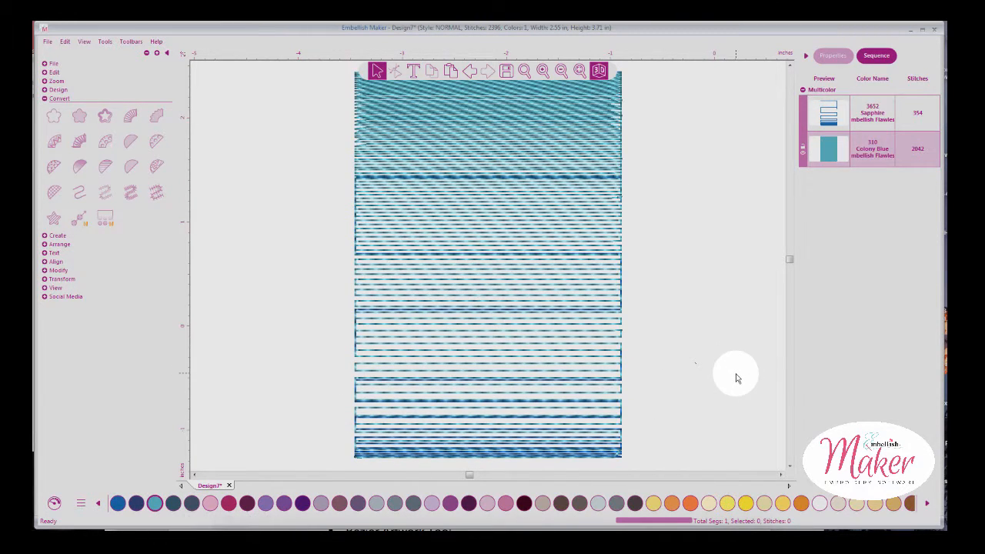
{"action": "left_click", "coordinate": [561, 71]}
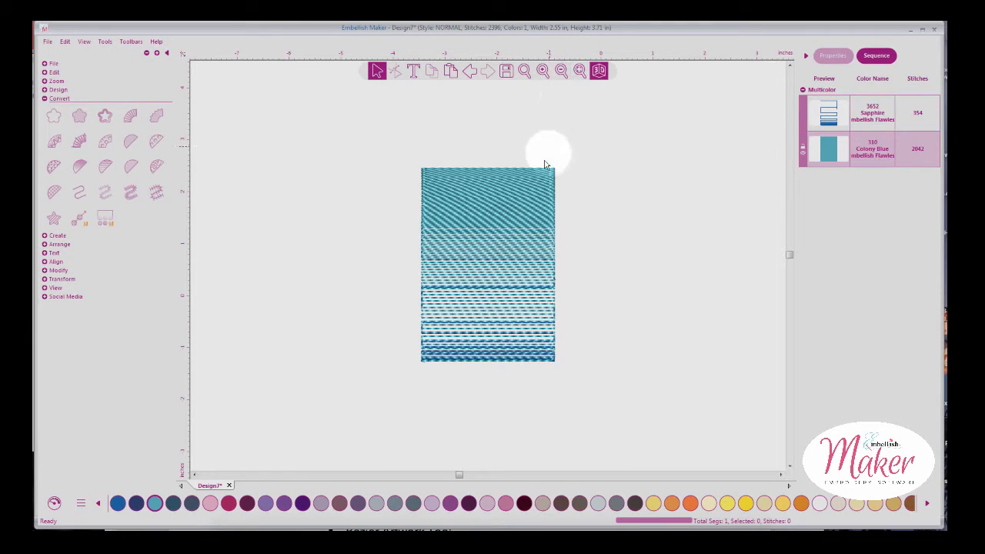
{"action": "left_click", "coordinate": [537, 191]}
{"action": "left_click", "coordinate": [831, 57]}
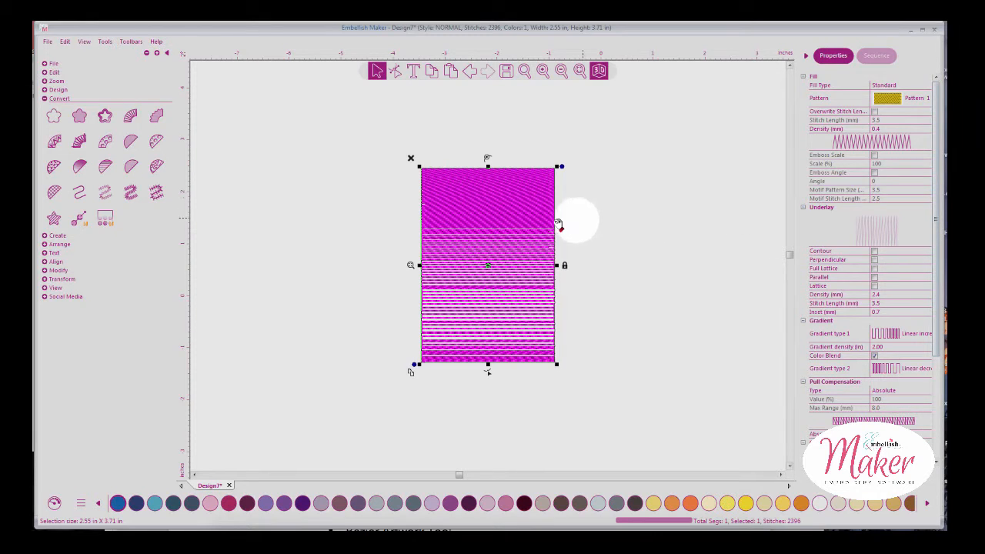
Convert the rectangle back to artwork and give it a Color Blend Fill
{"action": "left_click", "coordinate": [56, 117]}
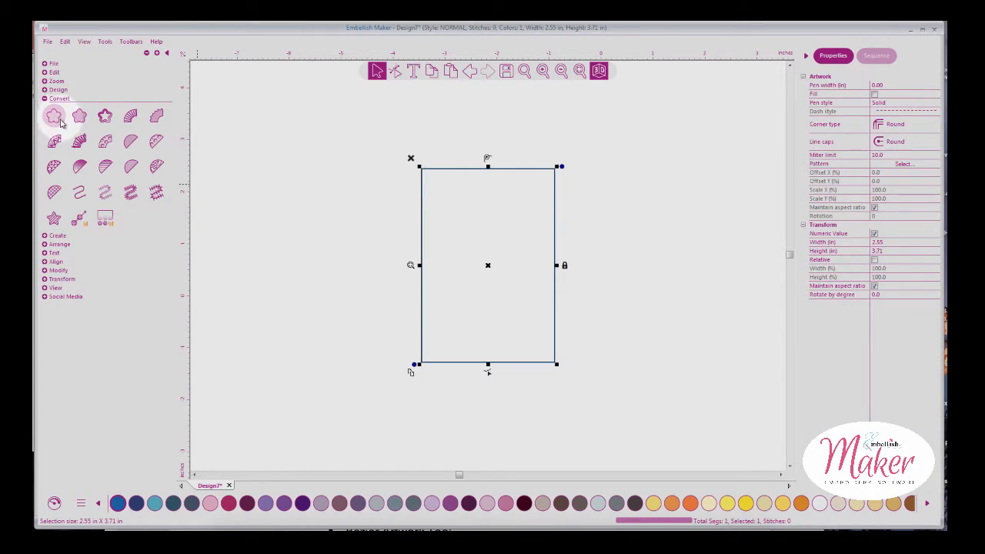
{"action": "left_click", "coordinate": [105, 167]}
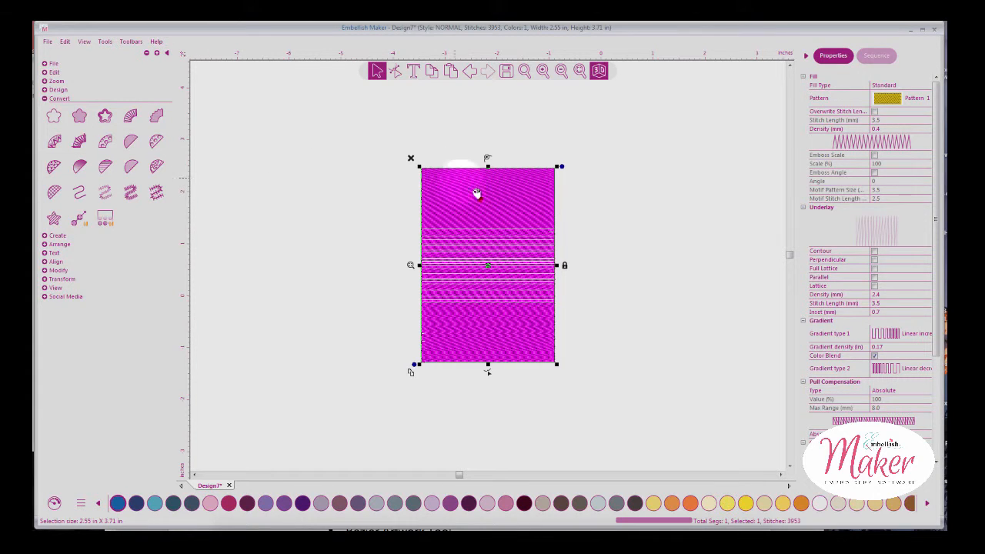
{"action": "left_click", "coordinate": [589, 267]}
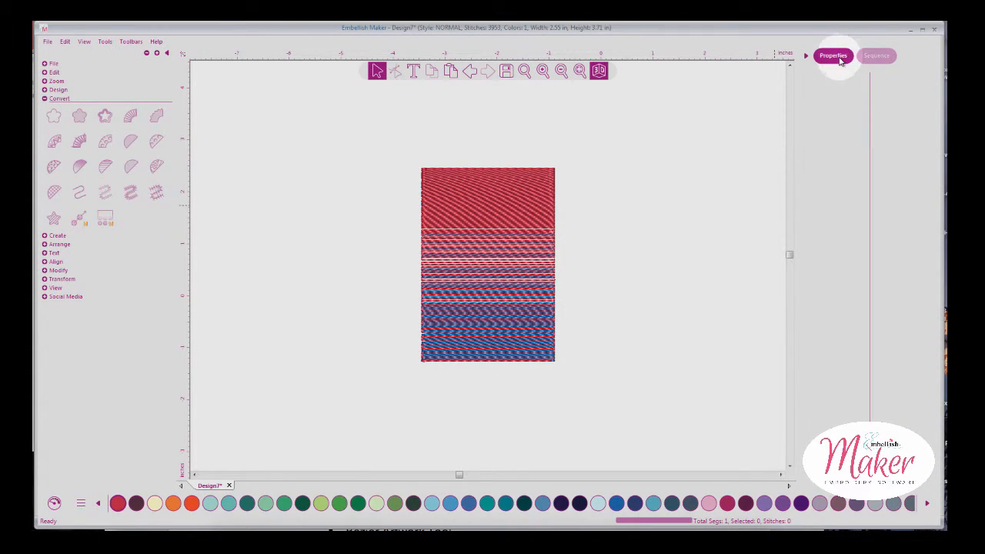
{"action": "left_click", "coordinate": [536, 236]}
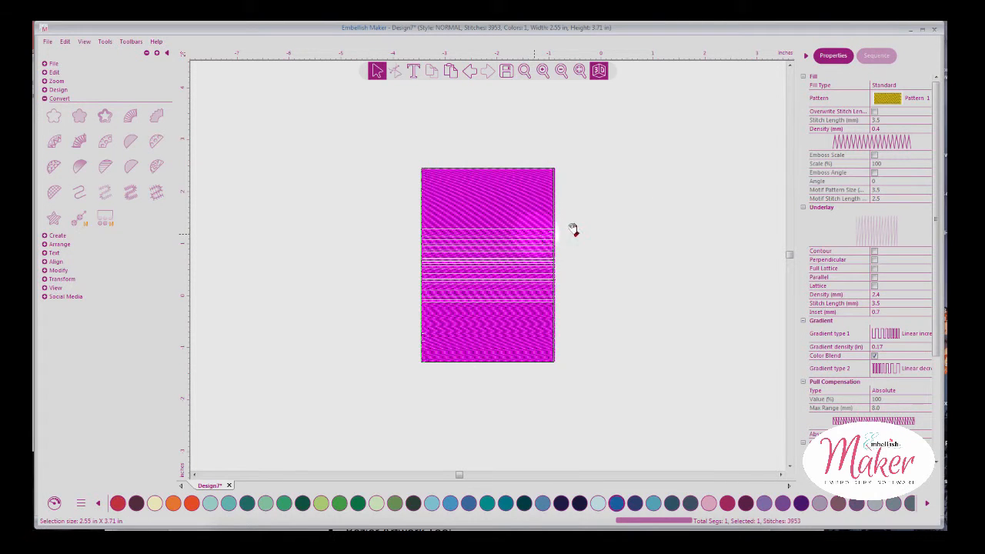
Check the red-to-blue blend's thread colours in the Sequence tab and view its fill settings
{"action": "left_click", "coordinate": [877, 55]}
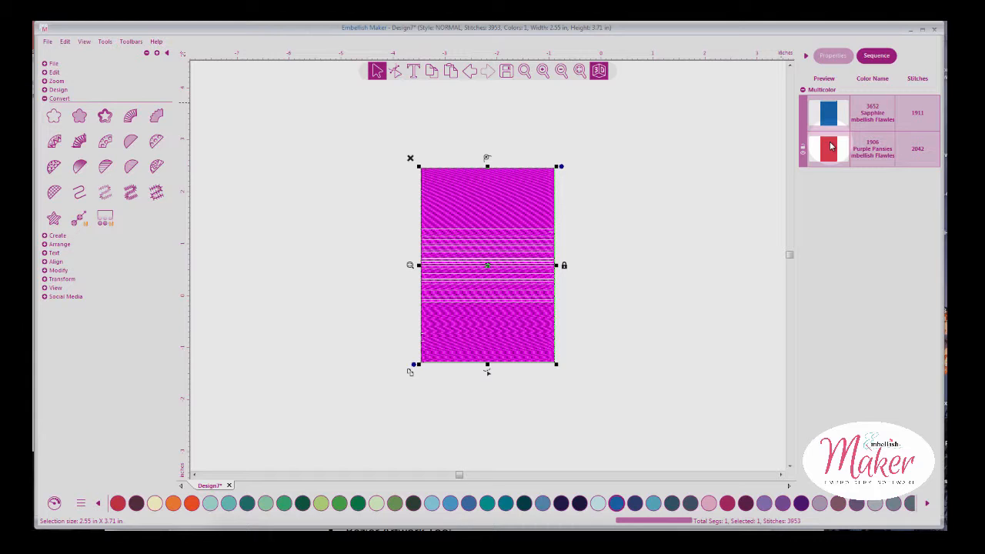
{"action": "left_click", "coordinate": [607, 209]}
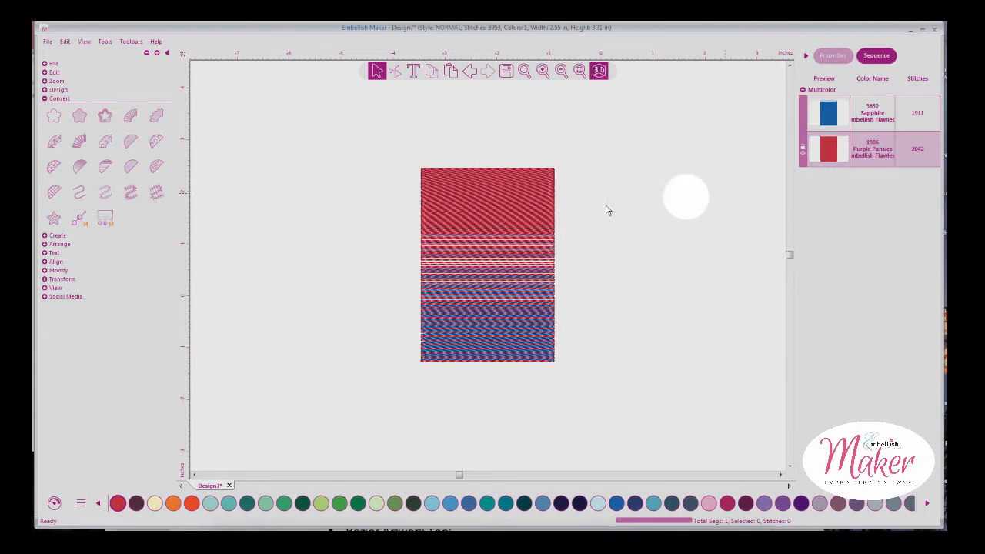
{"action": "left_click", "coordinate": [519, 231]}
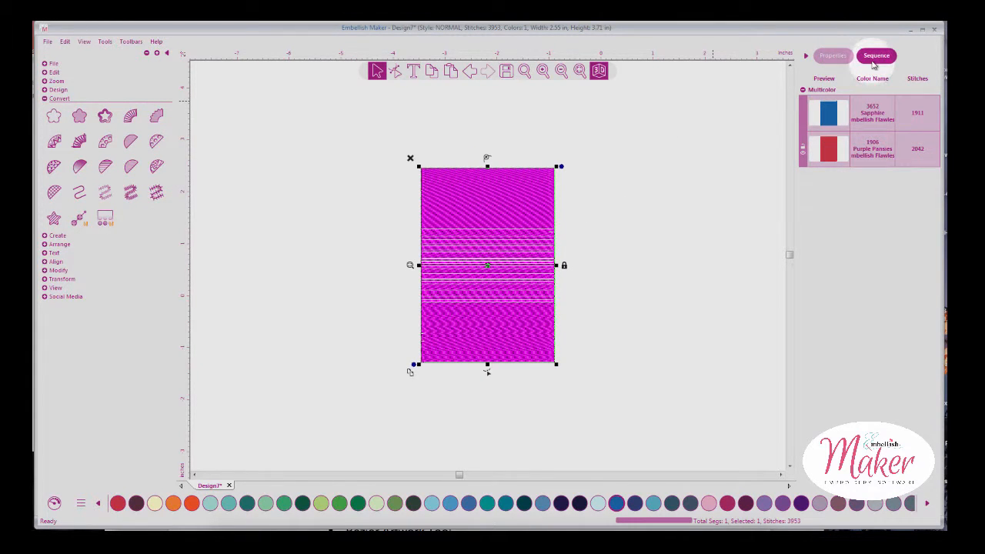
{"action": "left_click", "coordinate": [832, 55]}
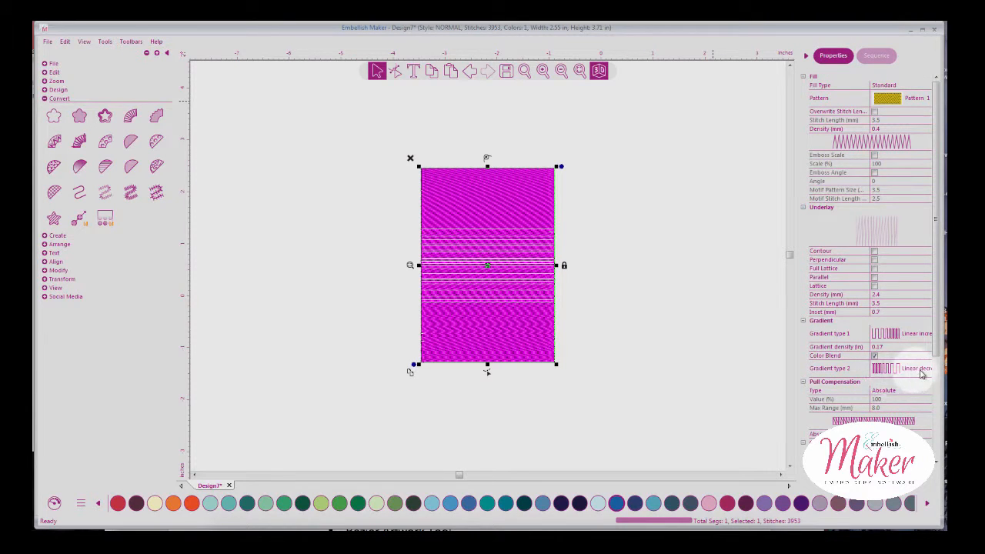
Set both Gradient type 1 and Gradient type 2 to Concave
{"action": "left_click", "coordinate": [923, 336]}
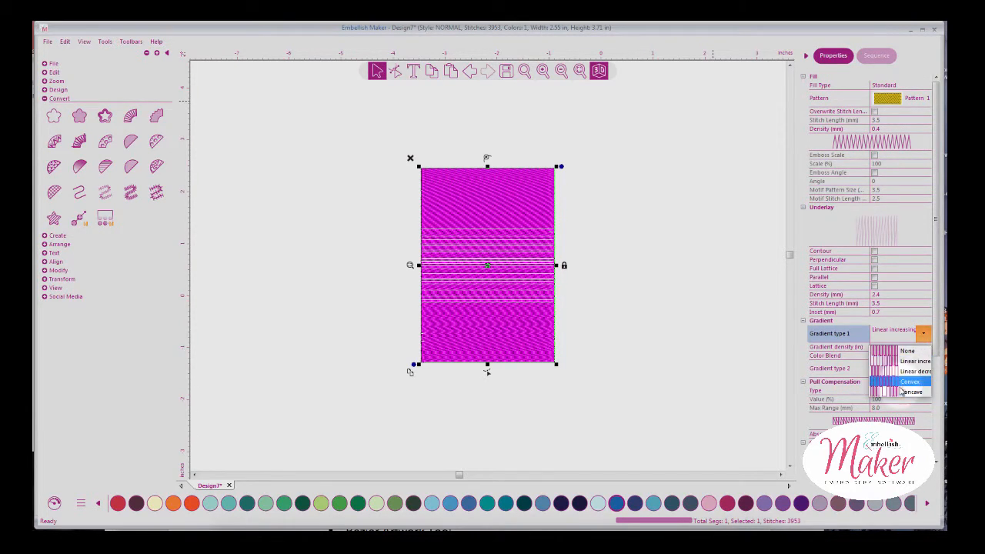
{"action": "left_click", "coordinate": [911, 369]}
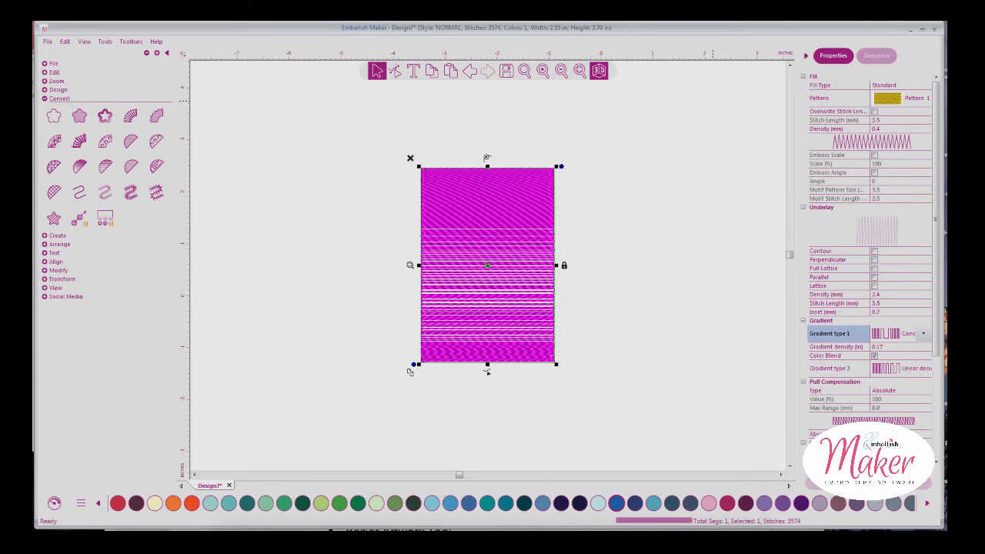
{"action": "left_click", "coordinate": [900, 368]}
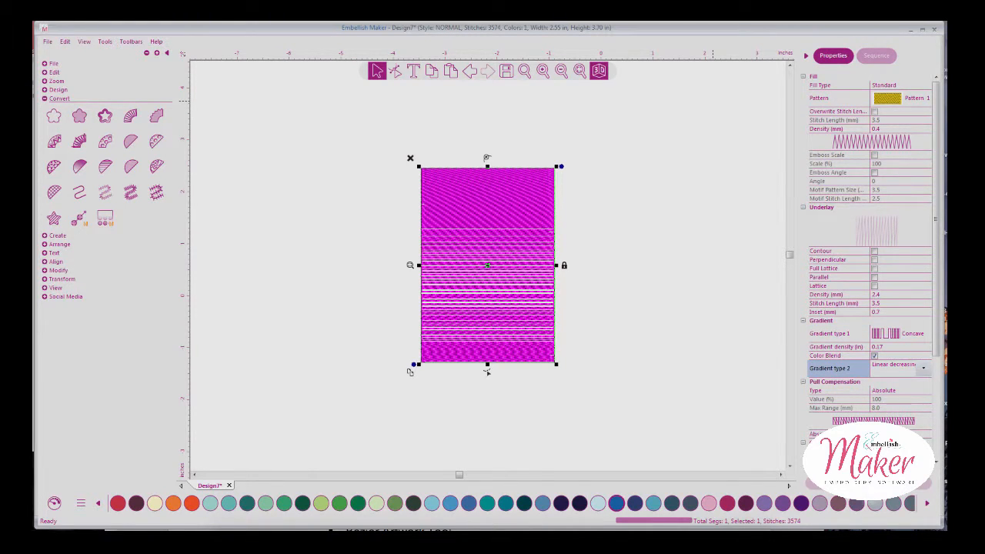
{"action": "left_click", "coordinate": [923, 368]}
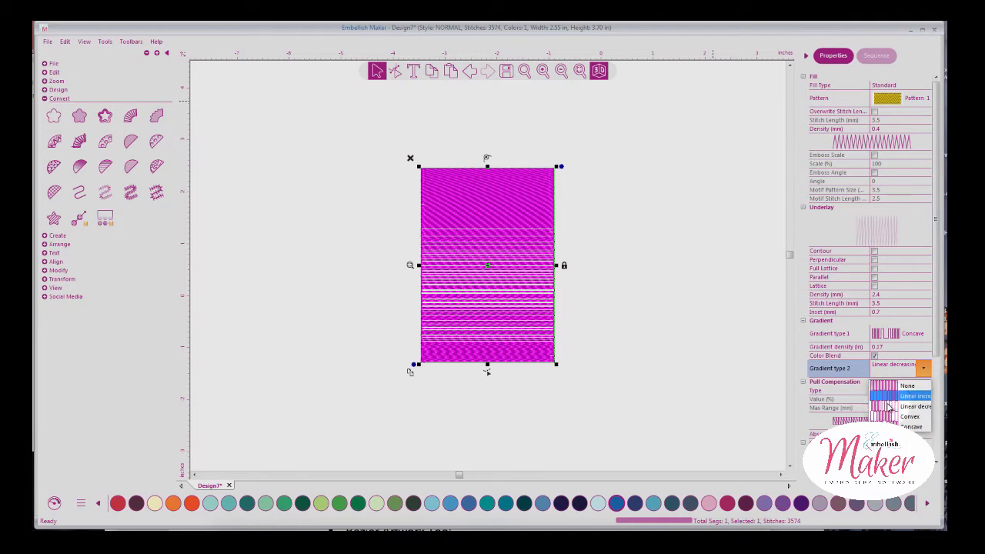
{"action": "left_click", "coordinate": [893, 427]}
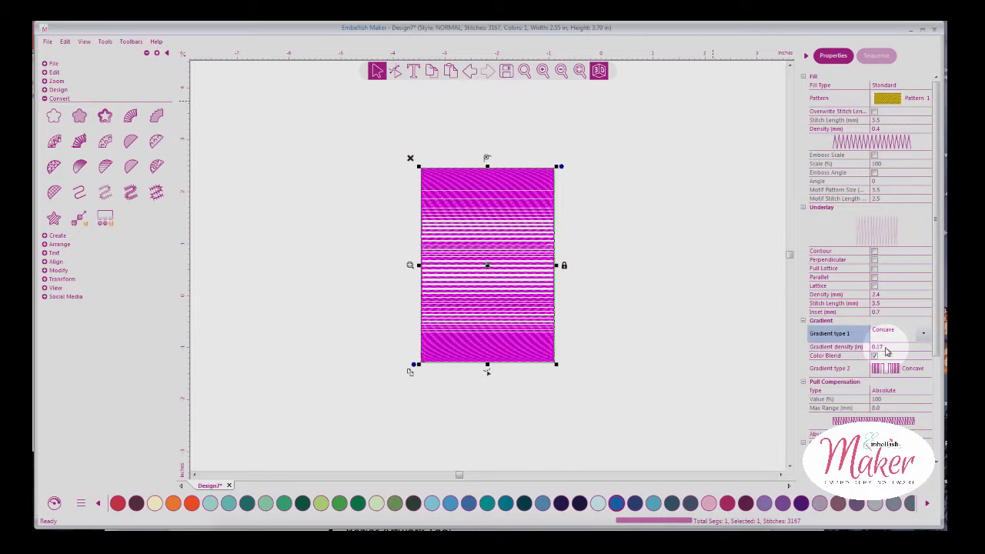
Change the gradient density to 0.25 and preview the updated blend
{"action": "left_click", "coordinate": [891, 346]}
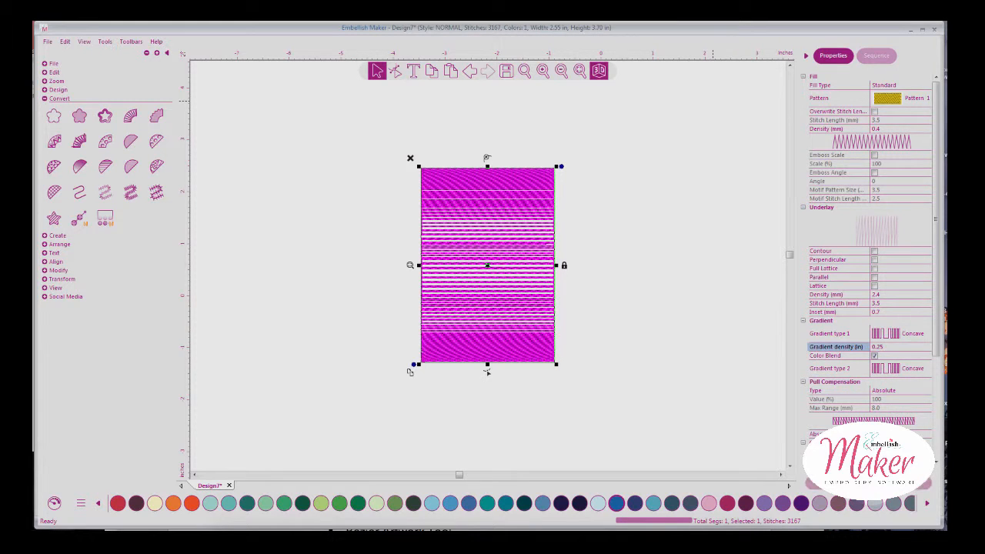
{"action": "left_click", "coordinate": [760, 372]}
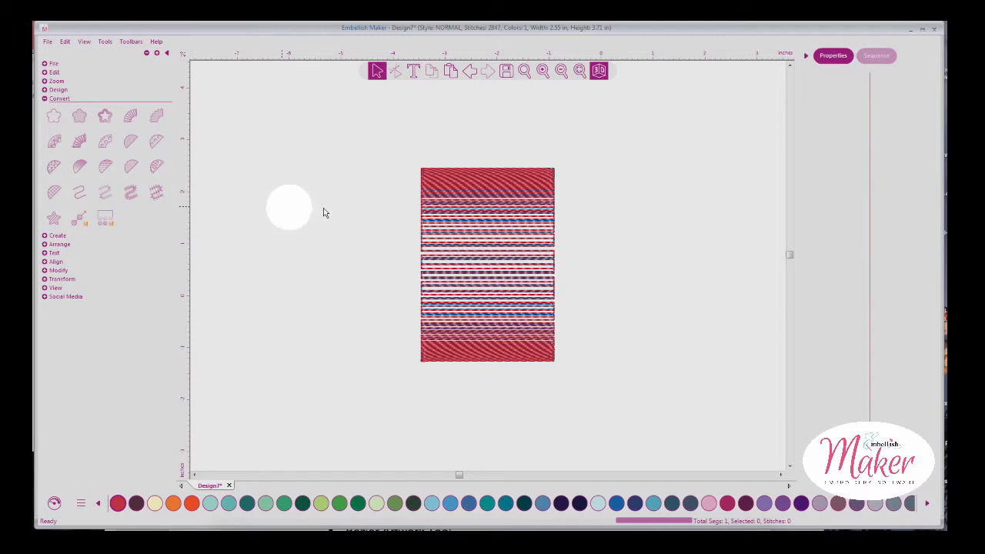
{"action": "left_click", "coordinate": [455, 229]}
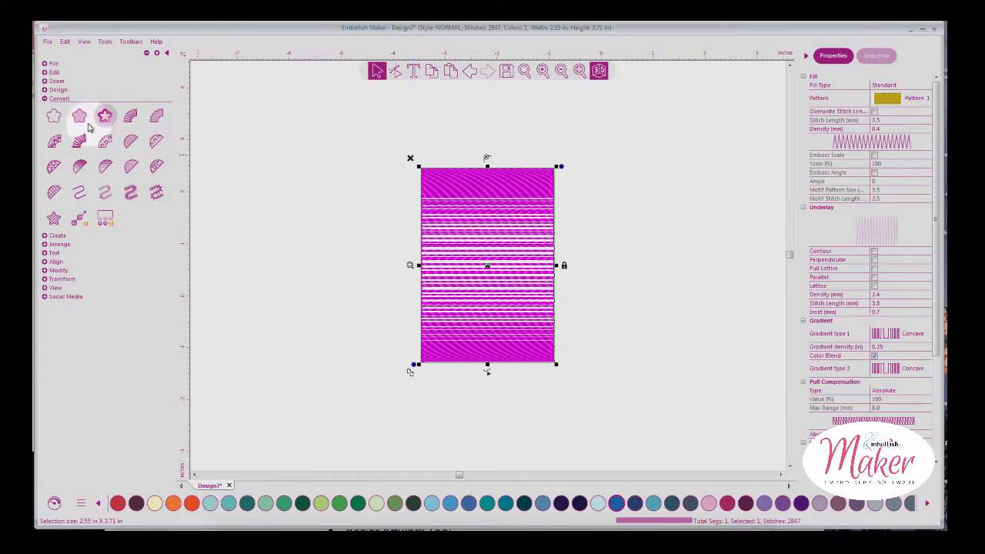
Convert to artwork and apply an Open Fill, zooming to inspect its spaced Sapphire rows
{"action": "left_click", "coordinate": [54, 117]}
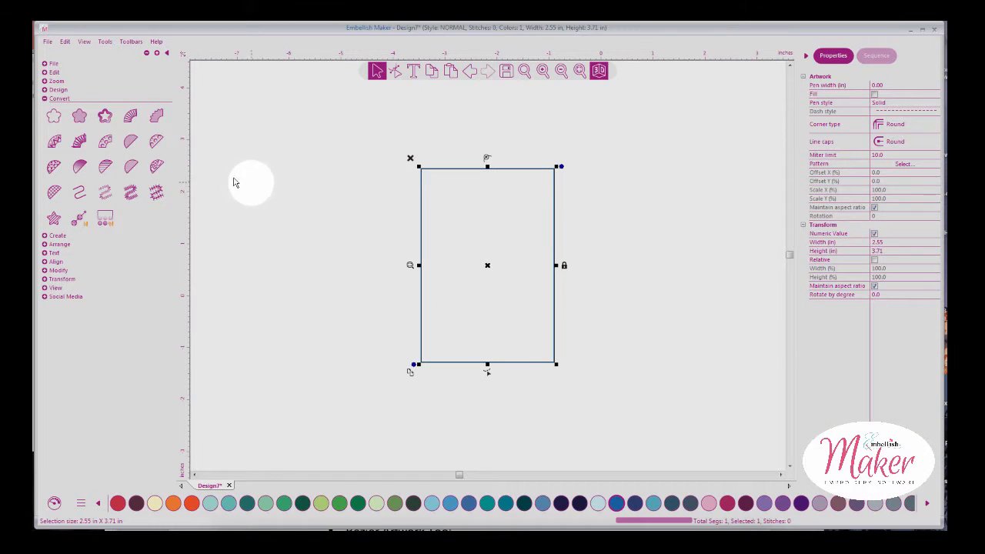
{"action": "left_click", "coordinate": [133, 168]}
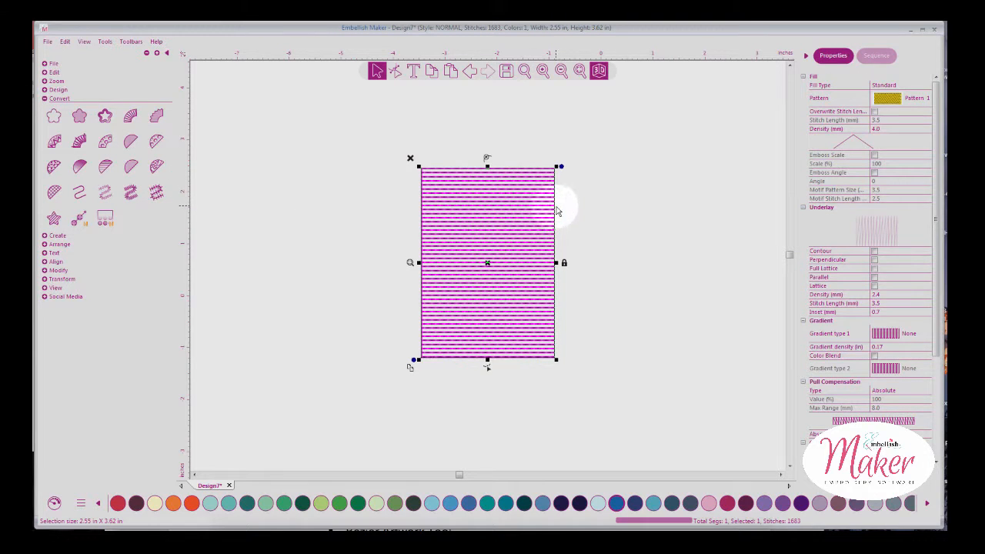
{"action": "left_click", "coordinate": [580, 71]}
{"action": "left_click", "coordinate": [681, 158]}
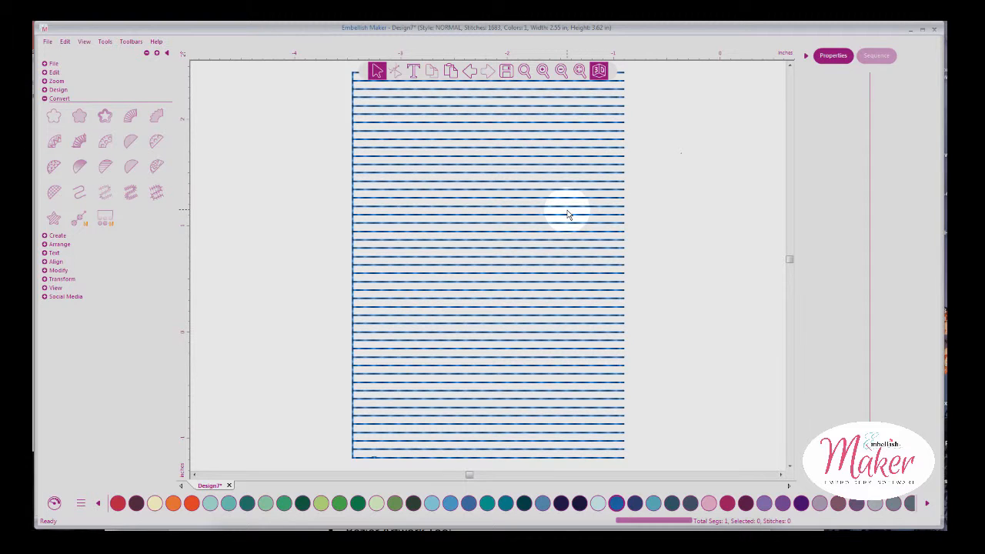
{"action": "left_click", "coordinate": [561, 71]}
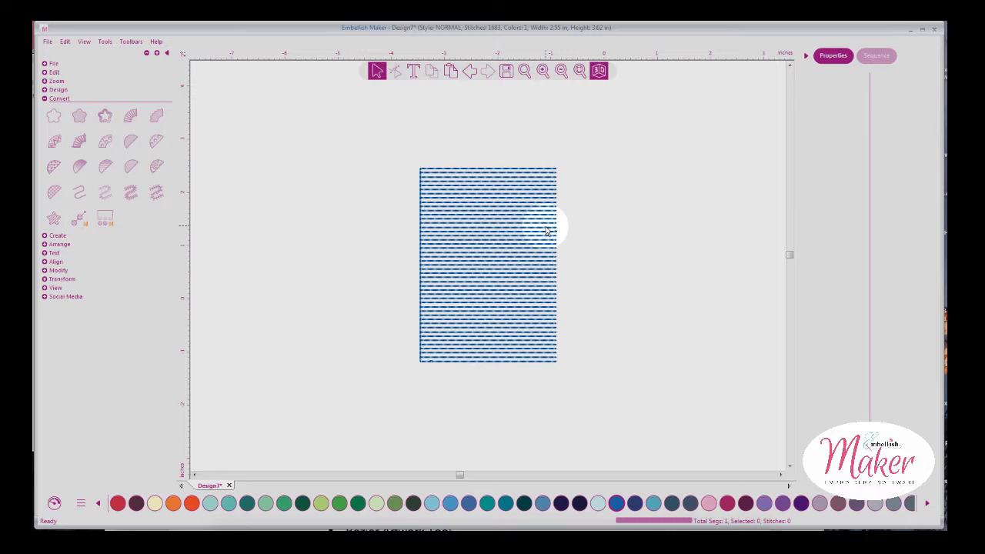
{"action": "left_click", "coordinate": [543, 71]}
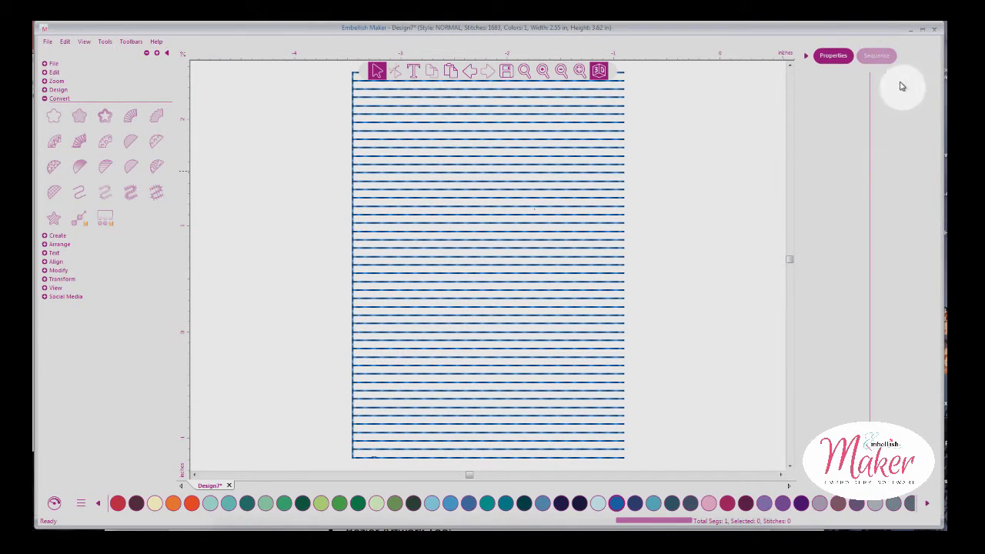
{"action": "left_click", "coordinate": [875, 60]}
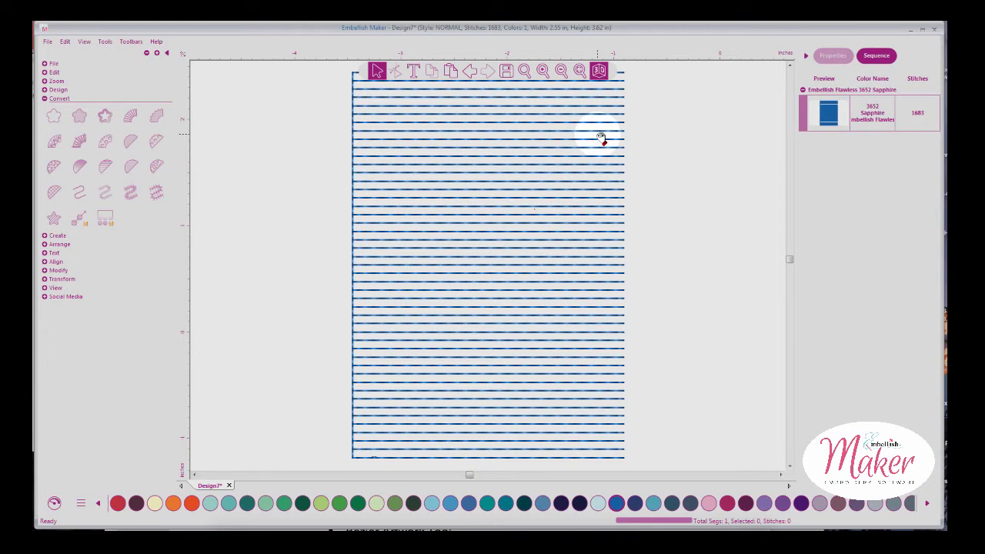
Keep fill Pattern 1 and change the open fill's gradient density from 0.17 to 0.10
{"action": "left_click", "coordinate": [597, 136]}
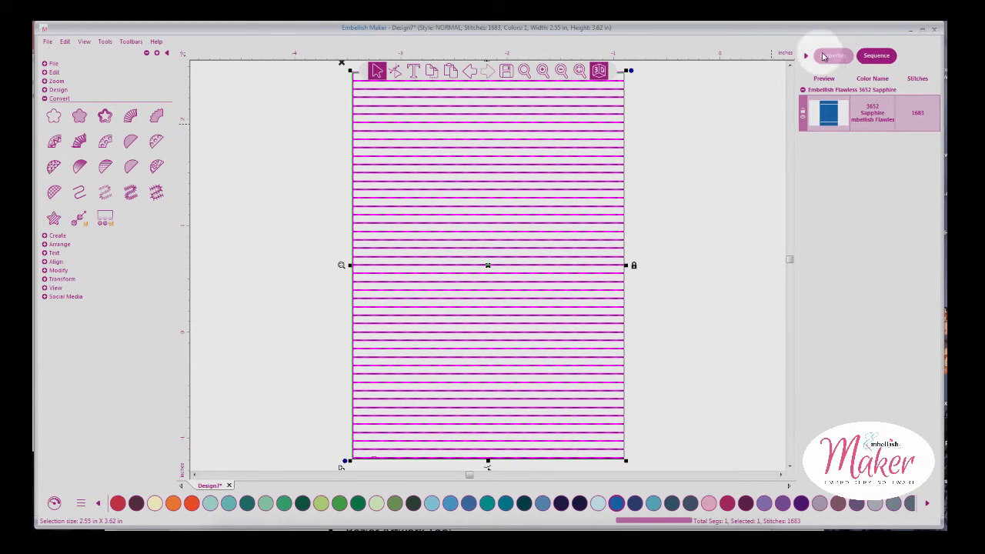
{"action": "left_click", "coordinate": [832, 55]}
{"action": "left_click", "coordinate": [908, 100]}
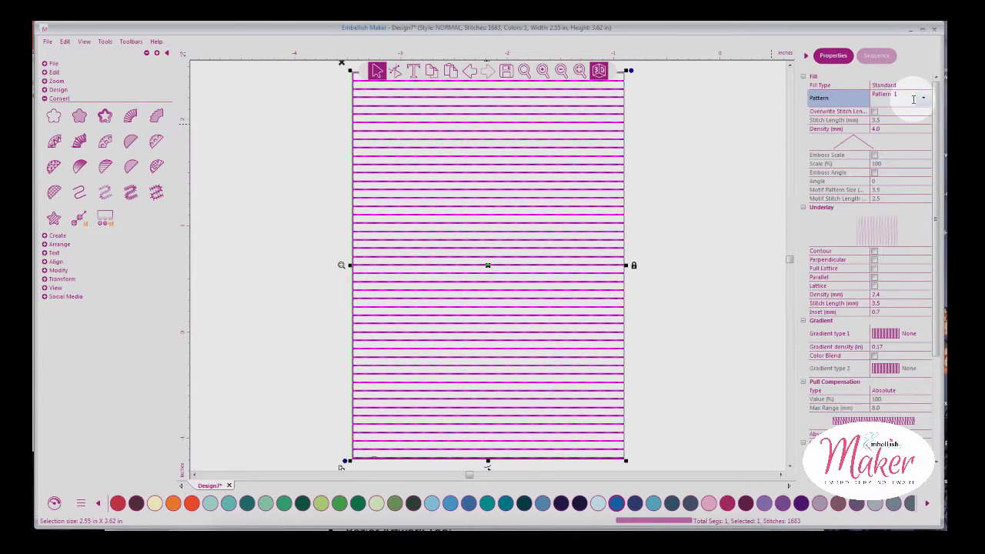
{"action": "left_click", "coordinate": [922, 97]}
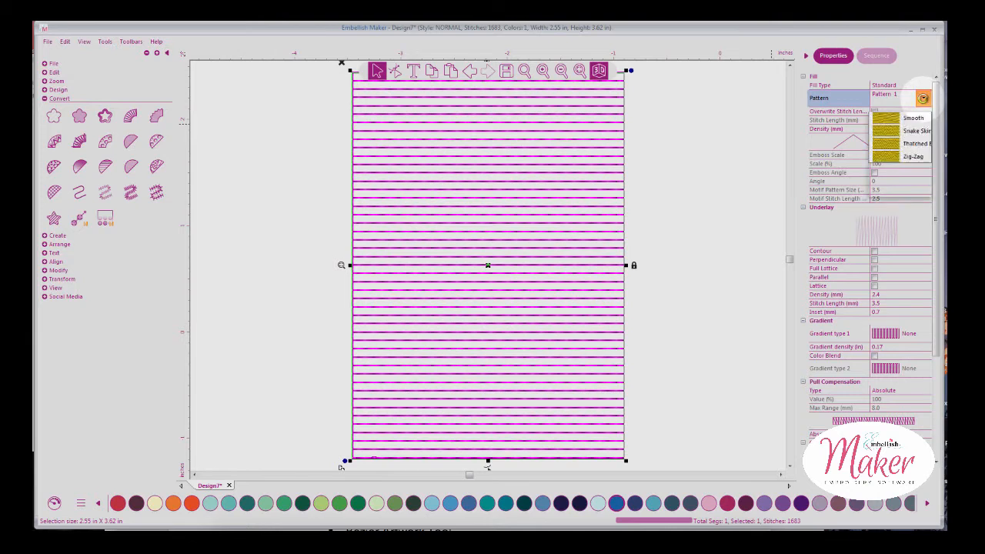
{"action": "left_click", "coordinate": [818, 238]}
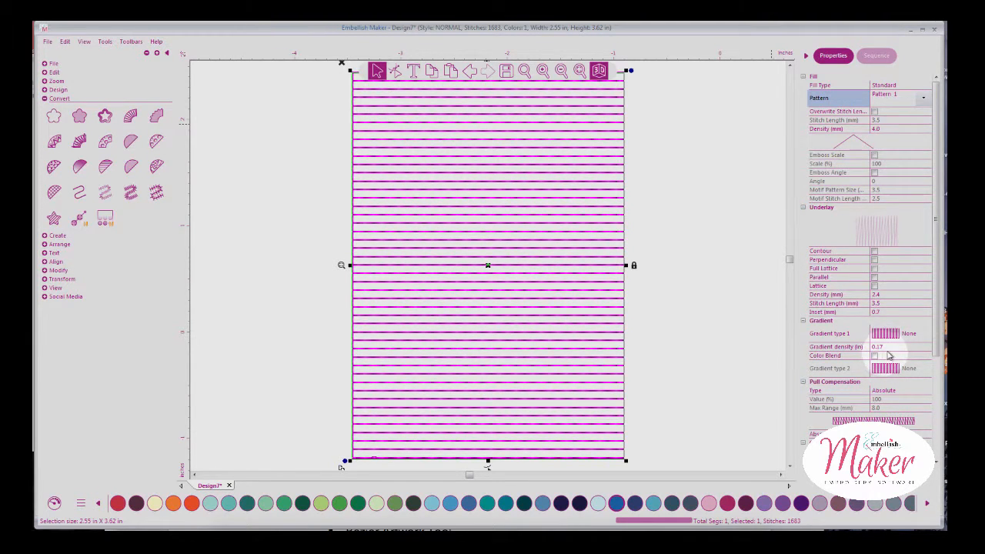
{"action": "left_click", "coordinate": [887, 348]}
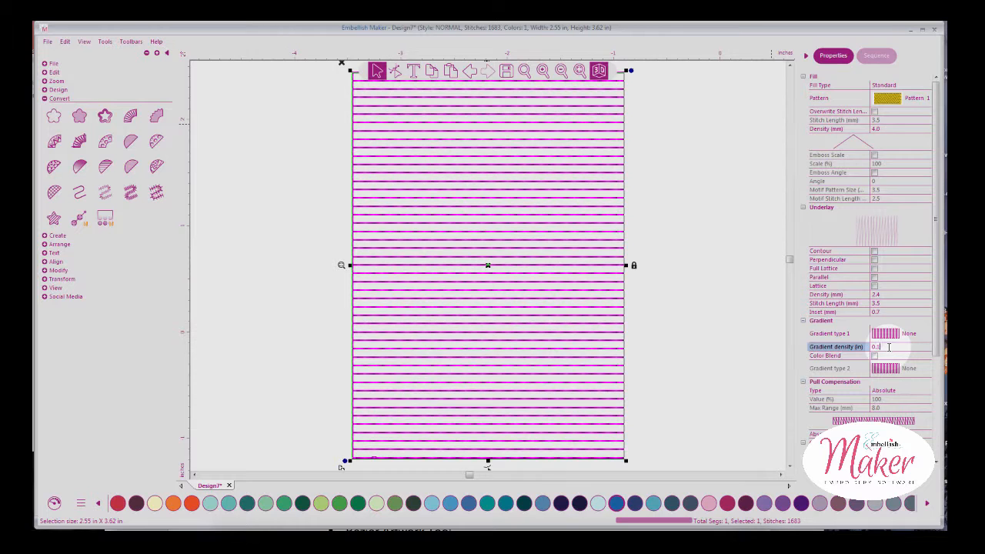
{"action": "key", "text": "BackSpace"}
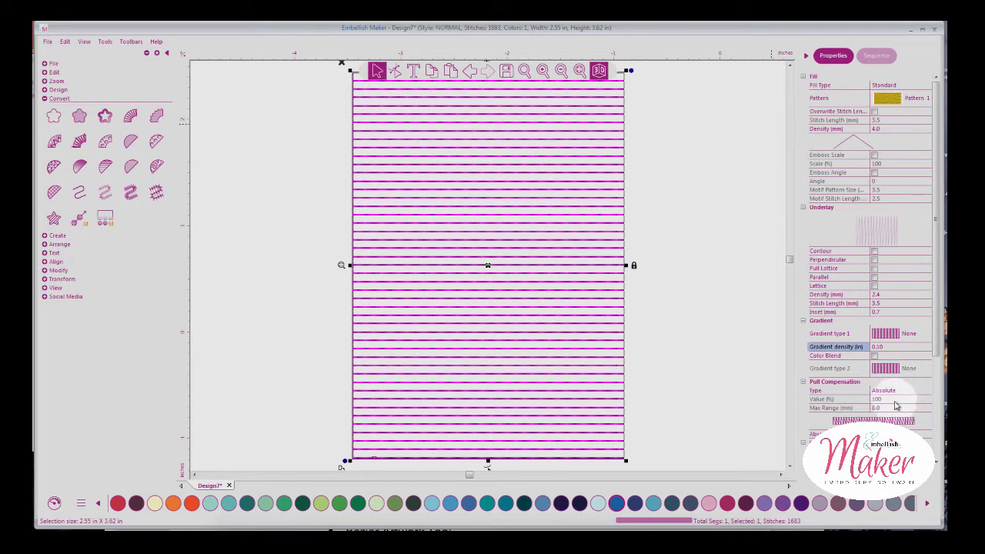
{"action": "left_click_drag", "start_coordinate": [936, 324], "coordinate": [933, 395]}
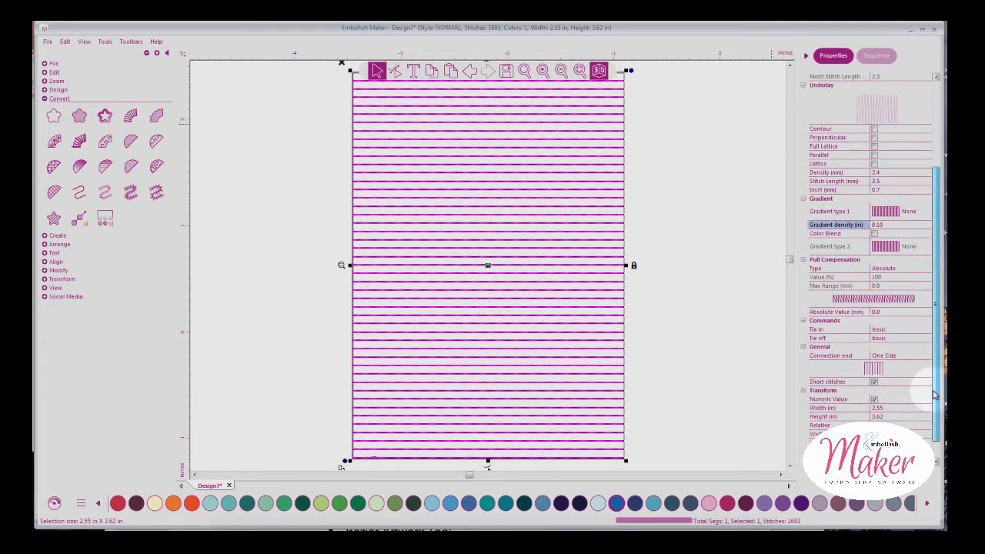
{"action": "left_click", "coordinate": [486, 235]}
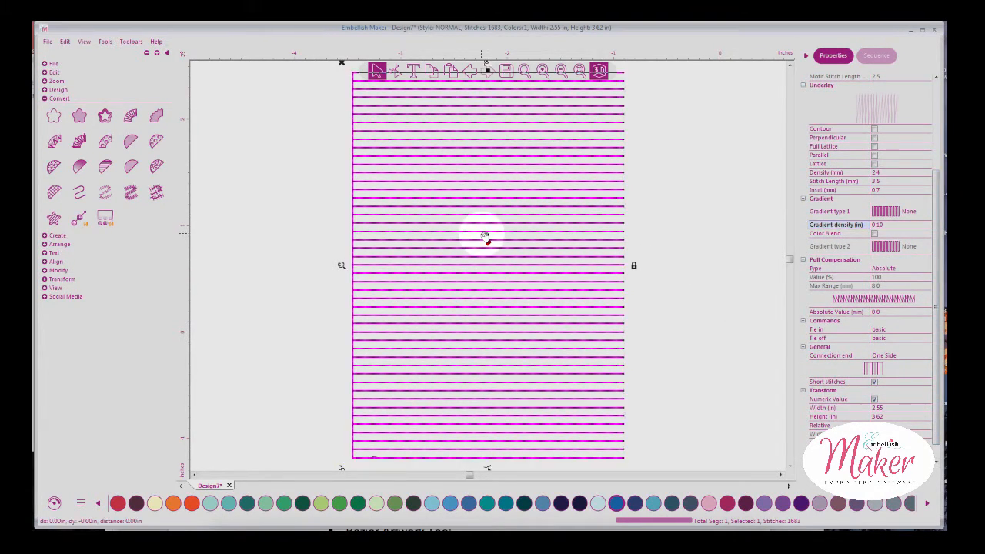
Convert the rectangle to artwork and apply an Auto Stipple fill at density 2.0
{"action": "left_click", "coordinate": [53, 116]}
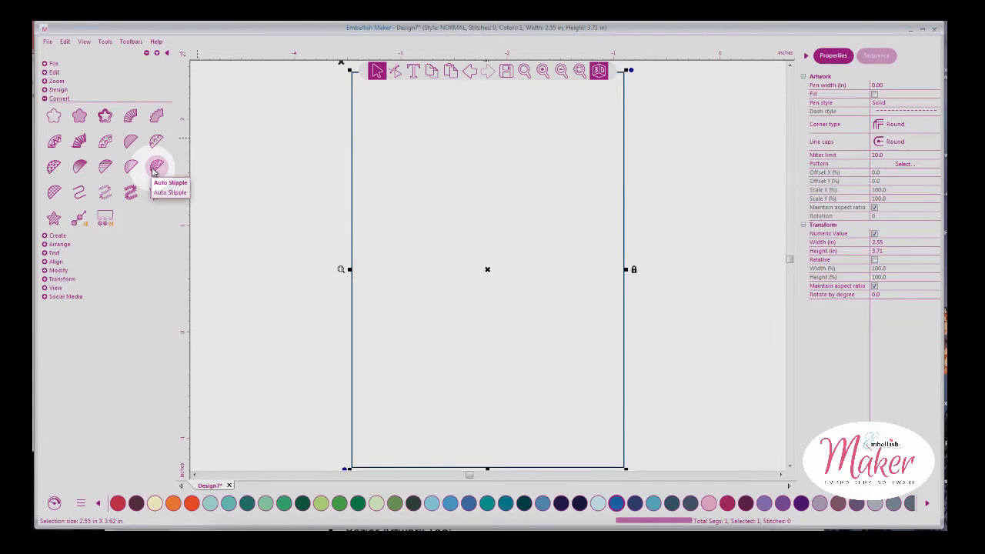
{"action": "left_click", "coordinate": [561, 71]}
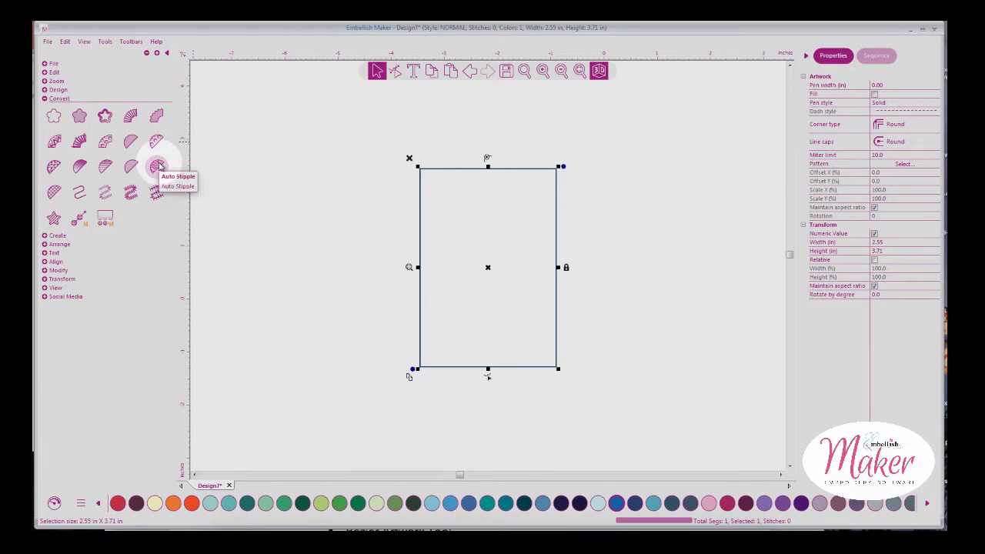
{"action": "left_click", "coordinate": [160, 166]}
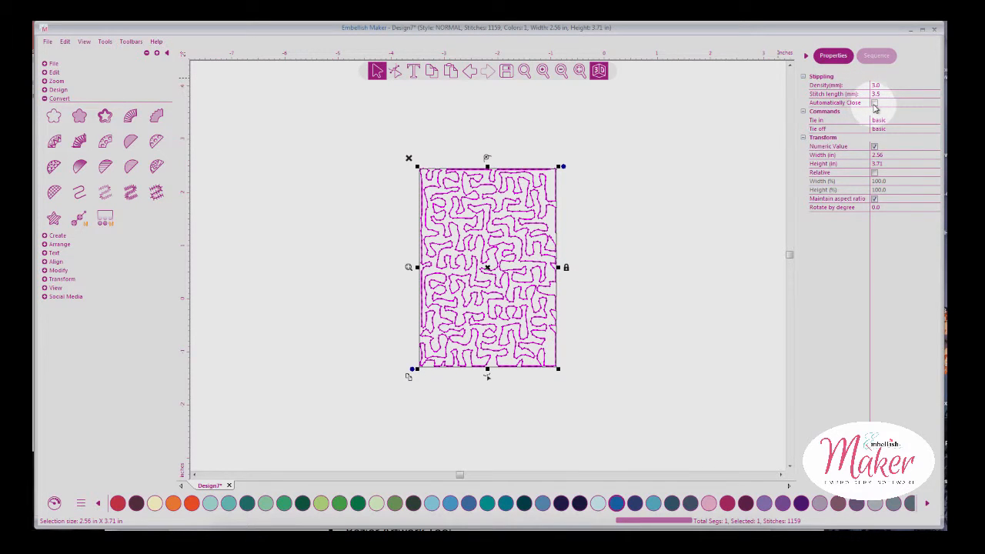
Raise the stipple density to 5.0, inspect it, then revert the rectangle to plain artwork
{"action": "left_click", "coordinate": [885, 85]}
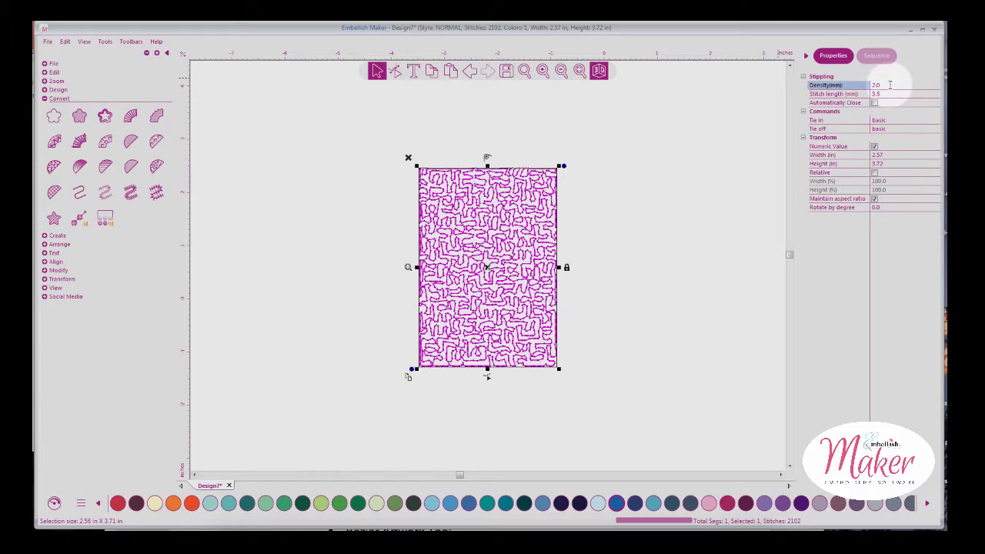
{"action": "left_click_drag", "start_coordinate": [889, 85], "coordinate": [873, 85]}
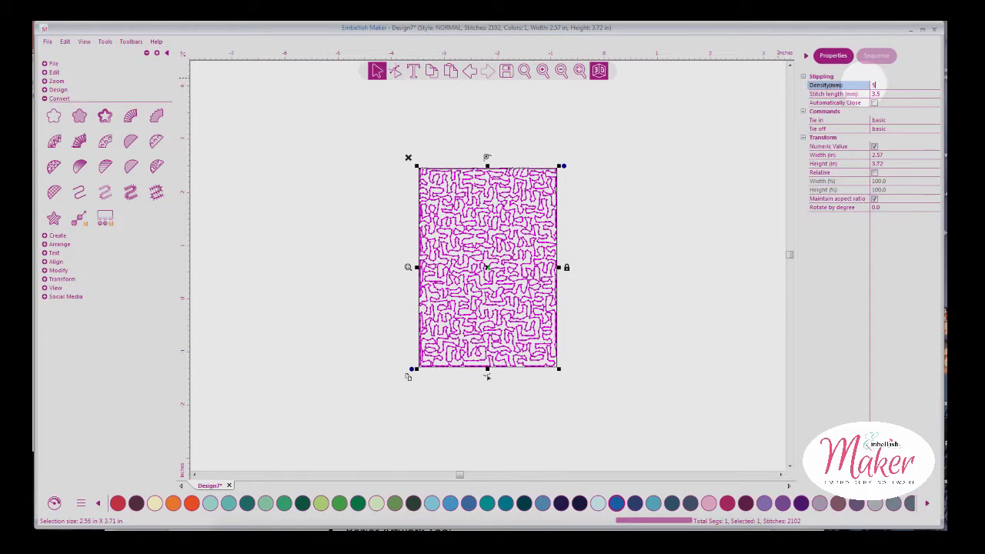
{"action": "type", "text": "5"}
{"action": "key", "text": "Return"}
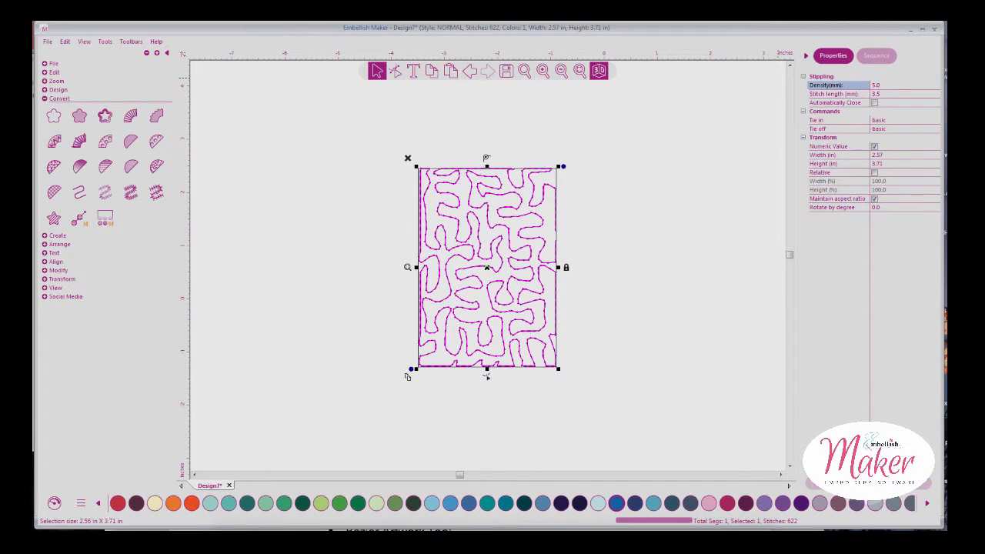
{"action": "left_click", "coordinate": [620, 176]}
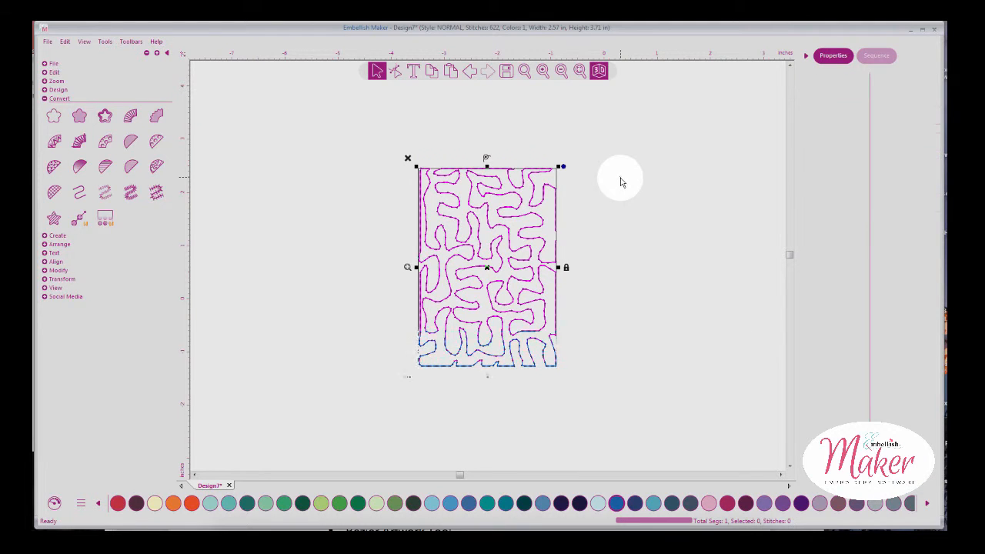
{"action": "left_click", "coordinate": [554, 201]}
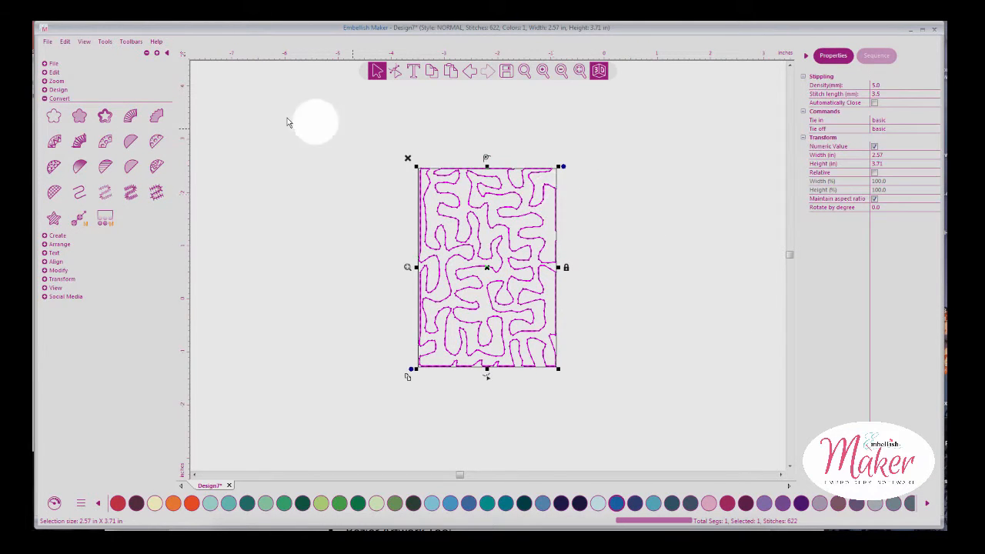
{"action": "left_click", "coordinate": [54, 116]}
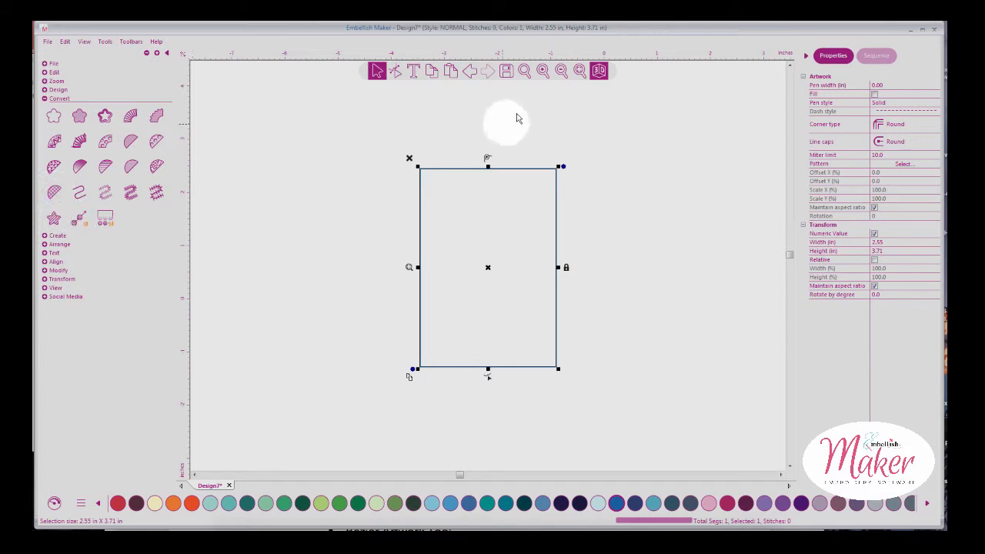
Fill the rectangle with cross stitch and set the cross size to 5.0
{"action": "left_click", "coordinate": [55, 193]}
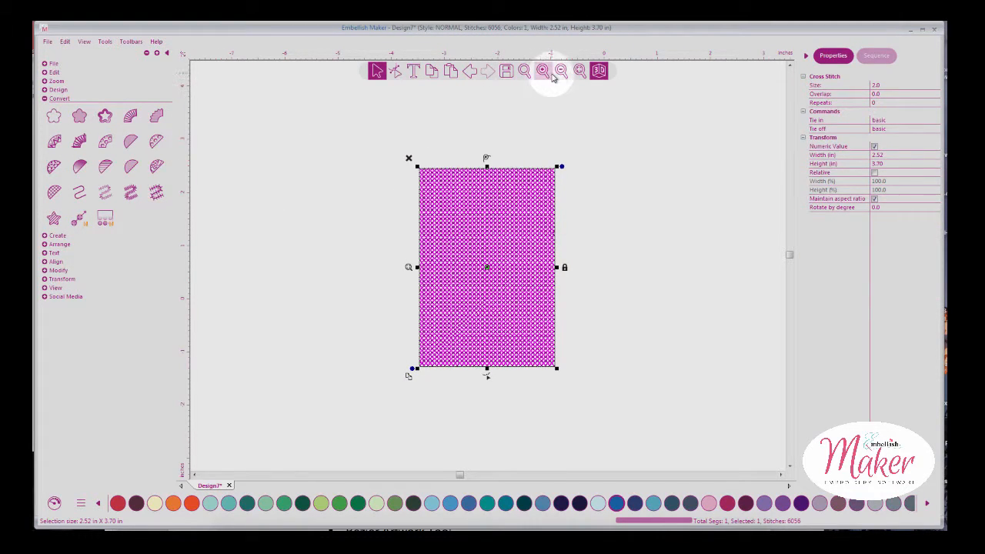
{"action": "left_click", "coordinate": [579, 70]}
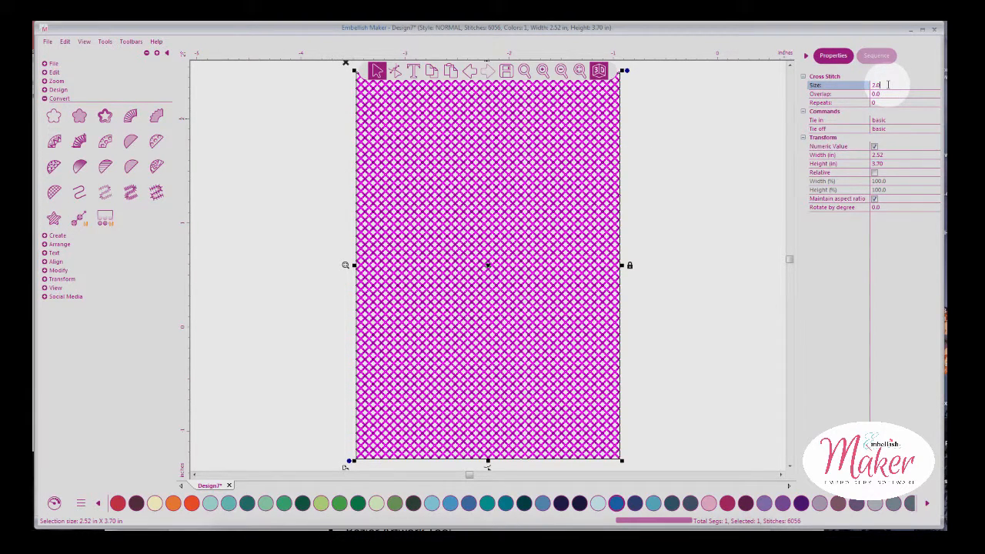
{"action": "double_click", "coordinate": [890, 85]}
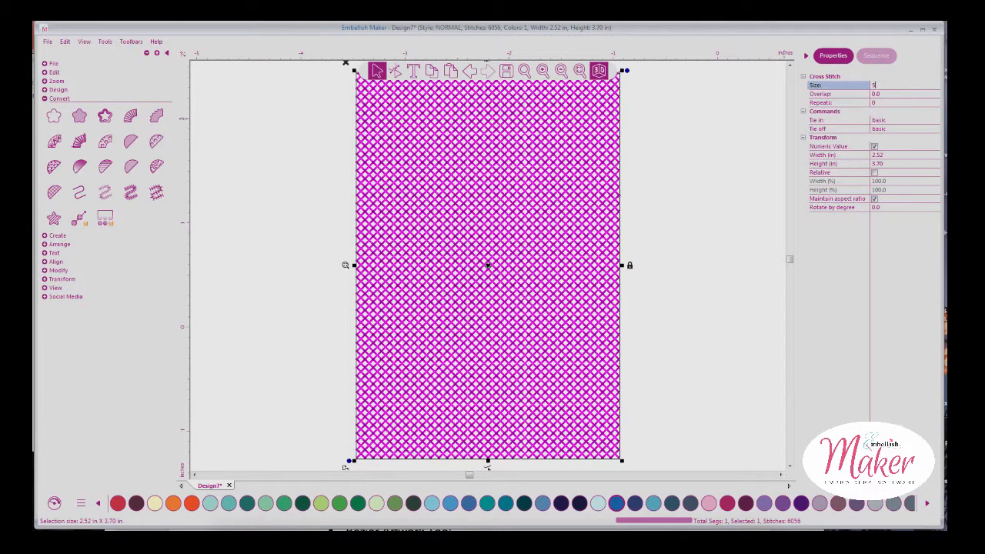
{"action": "type", "text": "5"}
{"action": "key", "text": "Return"}
Inspect the larger crosses, then convert the rectangle back to plain artwork
{"action": "left_click", "coordinate": [697, 351]}
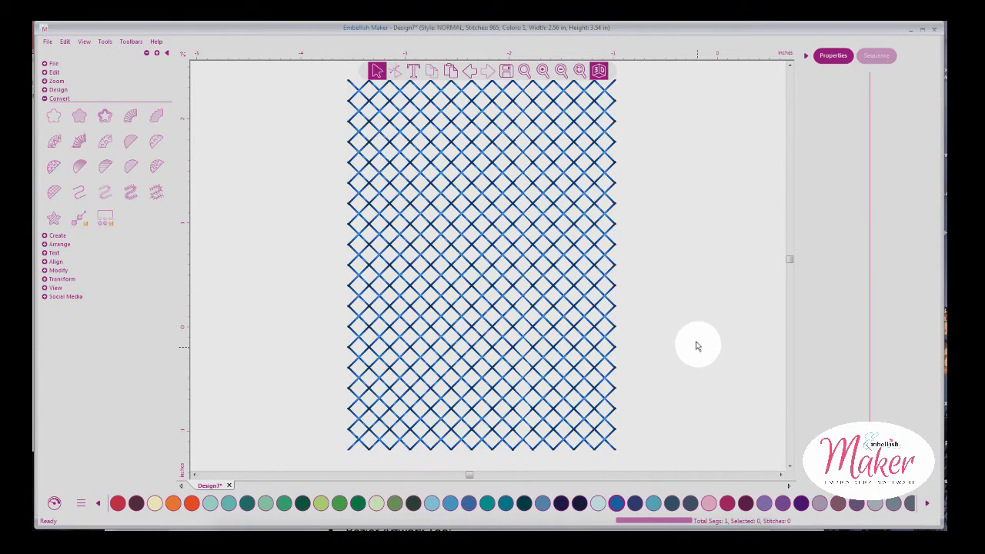
{"action": "left_click", "coordinate": [607, 301]}
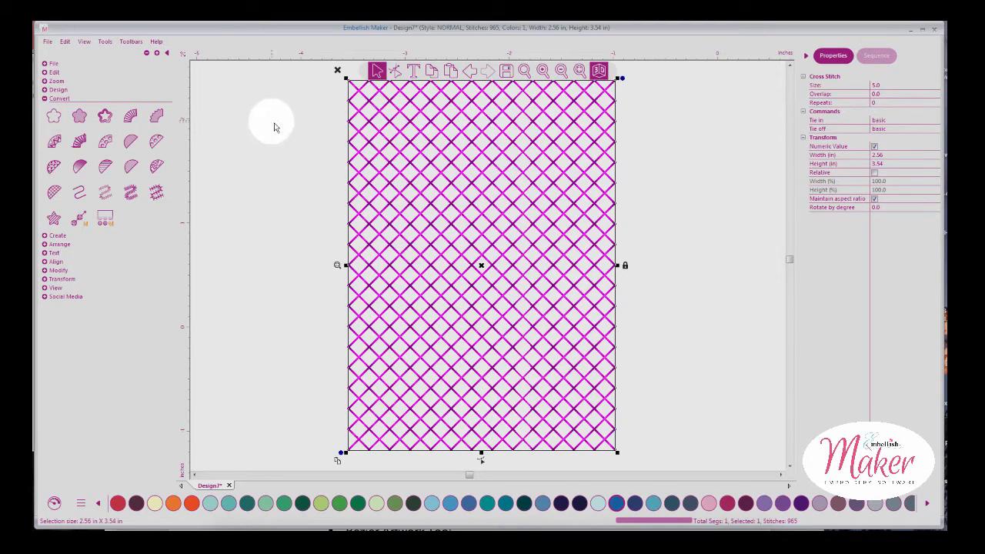
{"action": "left_click", "coordinate": [62, 117]}
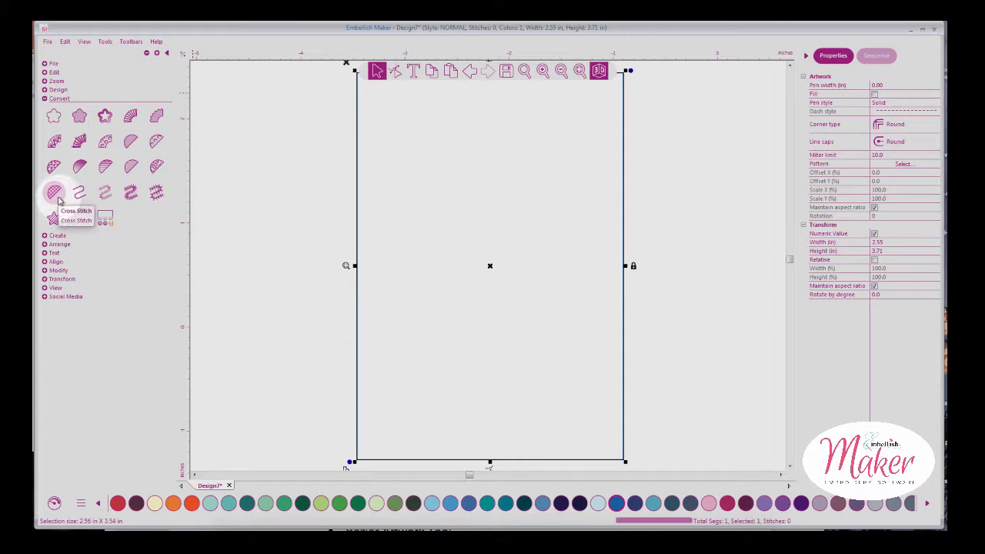
Convert the rectangle outline to run stitch and play its sewing simulation
{"action": "left_click", "coordinate": [80, 195]}
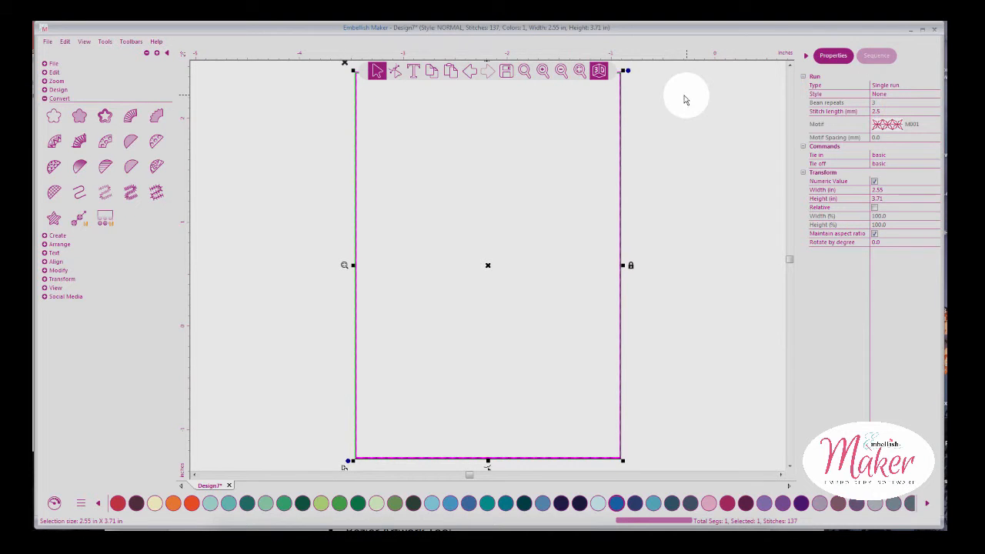
{"action": "left_click", "coordinate": [566, 72]}
{"action": "left_click", "coordinate": [683, 100]}
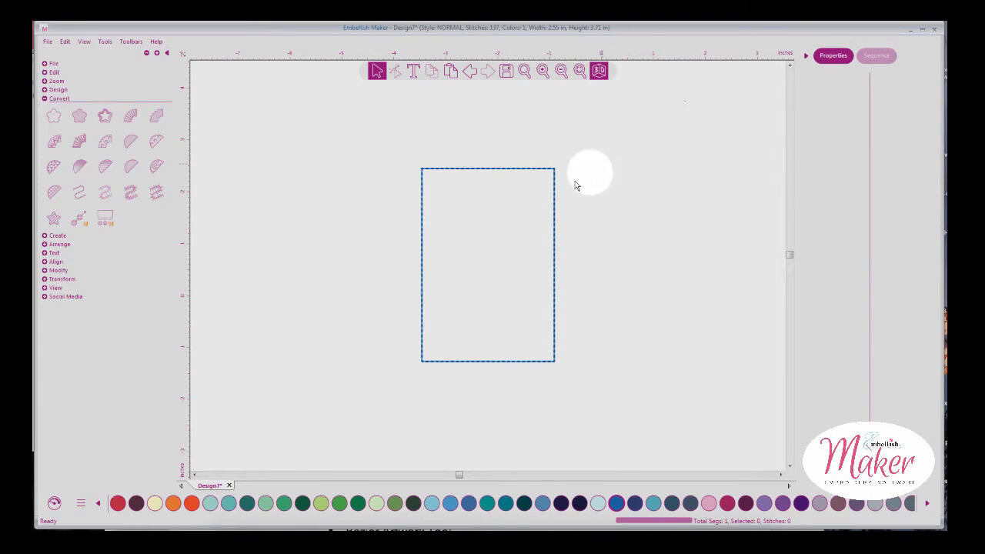
{"action": "left_click", "coordinate": [54, 502]}
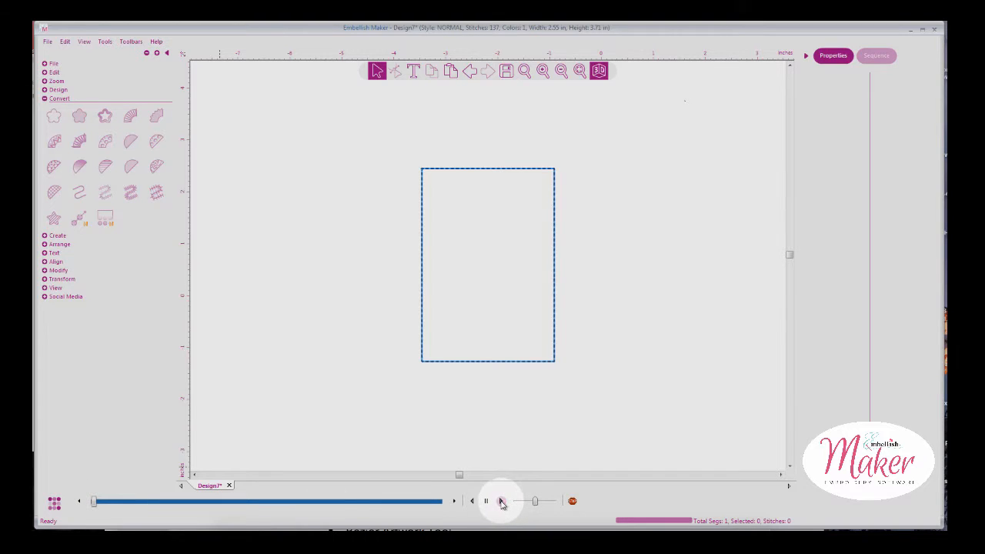
{"action": "left_click", "coordinate": [501, 501]}
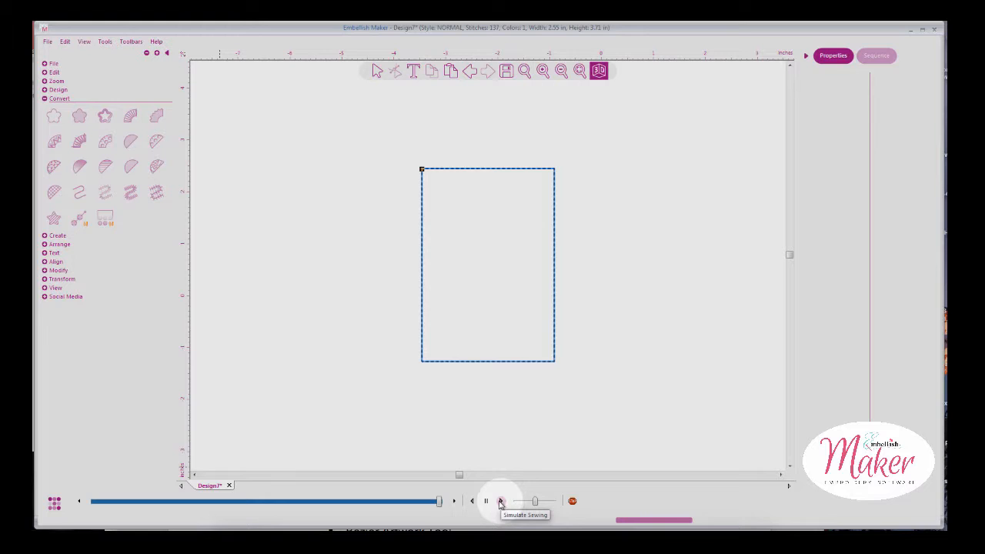
{"action": "left_click", "coordinate": [53, 504]}
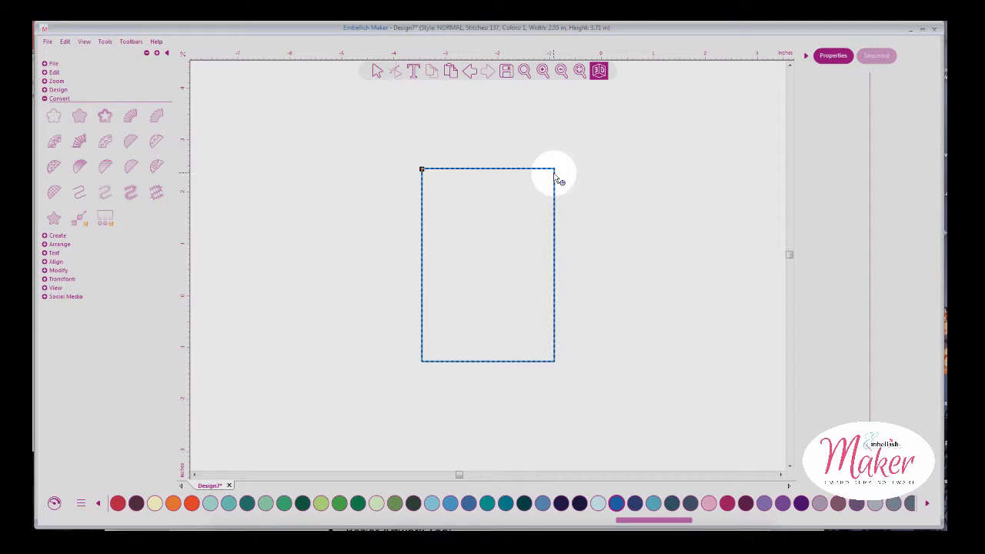
Switch the run type to Double run and simulate the sewing again
{"action": "left_click", "coordinate": [377, 73]}
{"action": "left_click", "coordinate": [474, 169]}
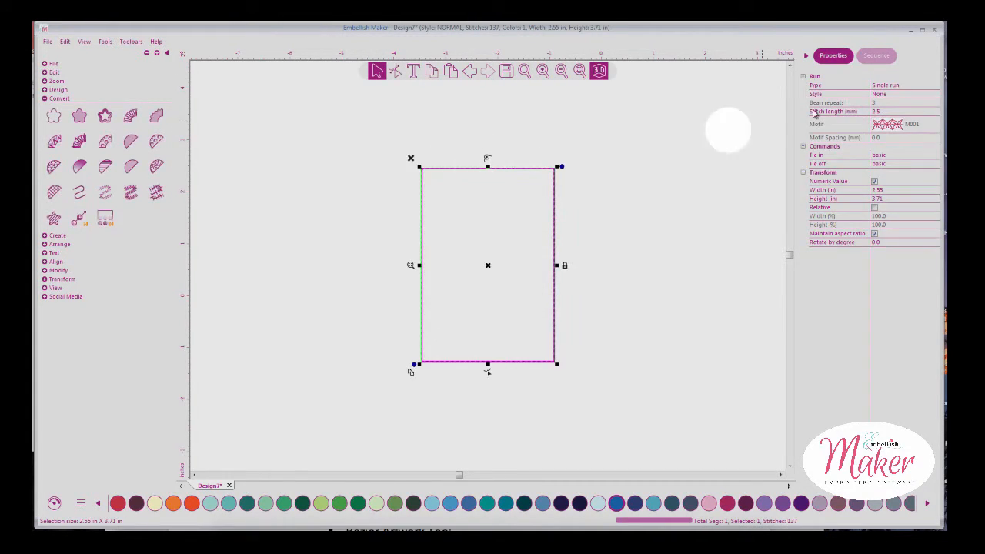
{"action": "left_click", "coordinate": [936, 86]}
{"action": "left_click", "coordinate": [904, 104]}
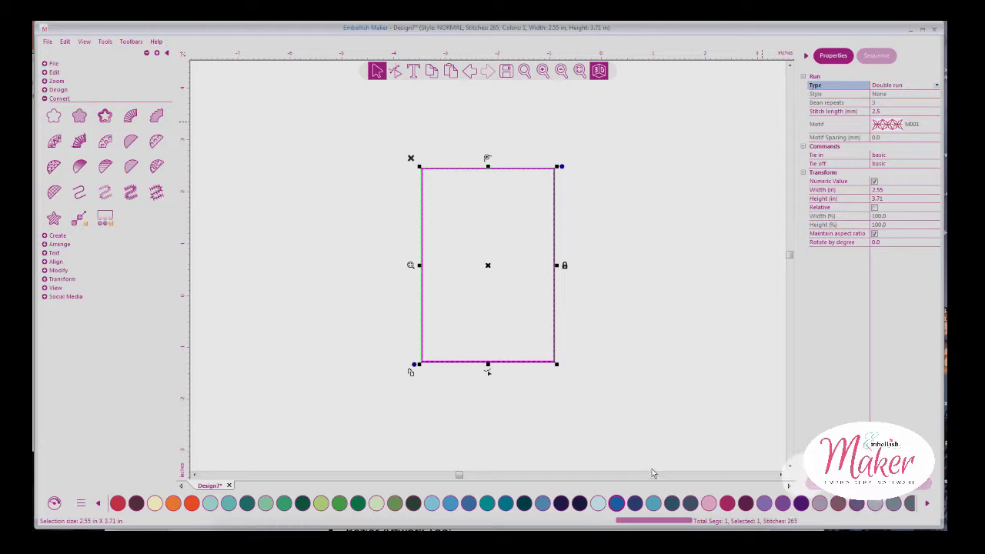
{"action": "left_click", "coordinate": [53, 504]}
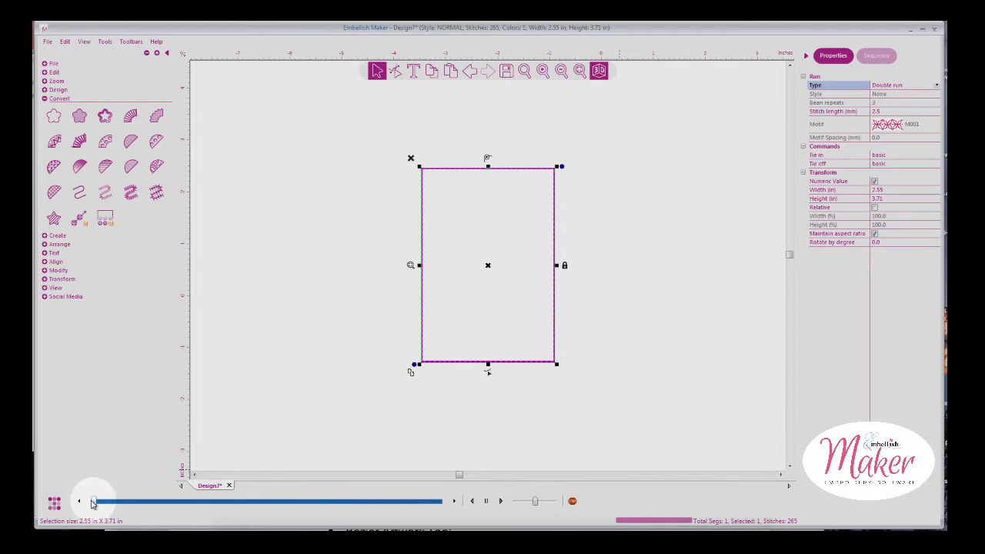
{"action": "left_click", "coordinate": [502, 501]}
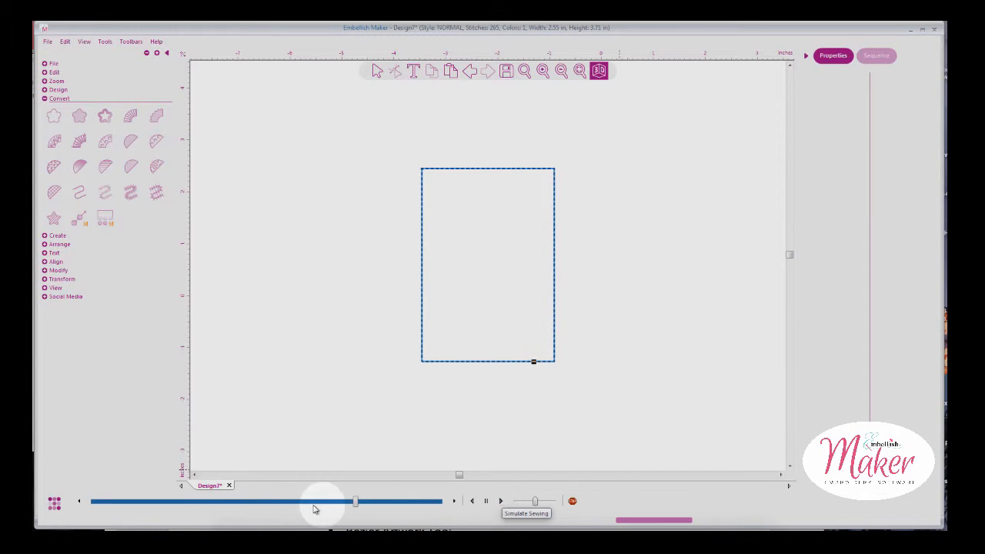
{"action": "left_click", "coordinate": [54, 503]}
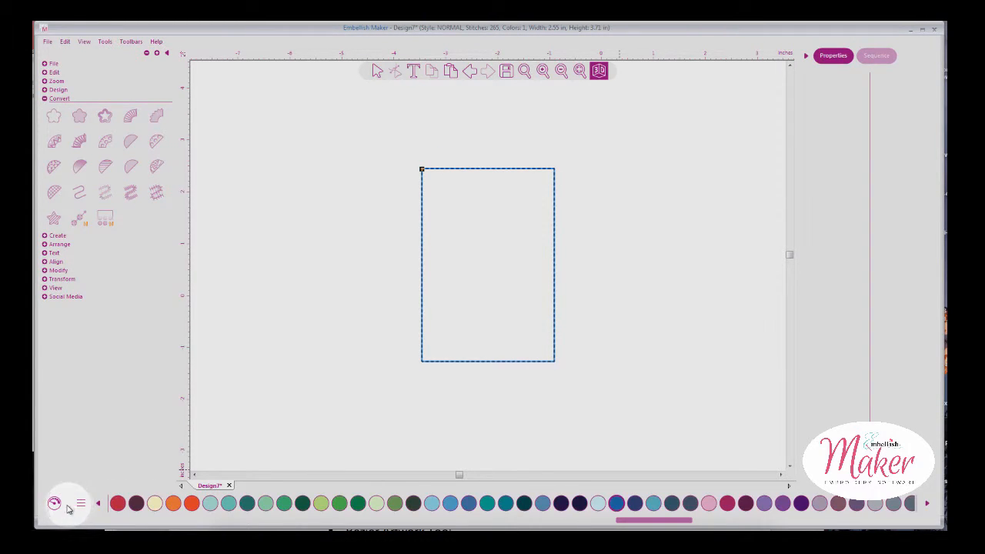
{"action": "left_click", "coordinate": [377, 70]}
{"action": "left_click", "coordinate": [518, 170]}
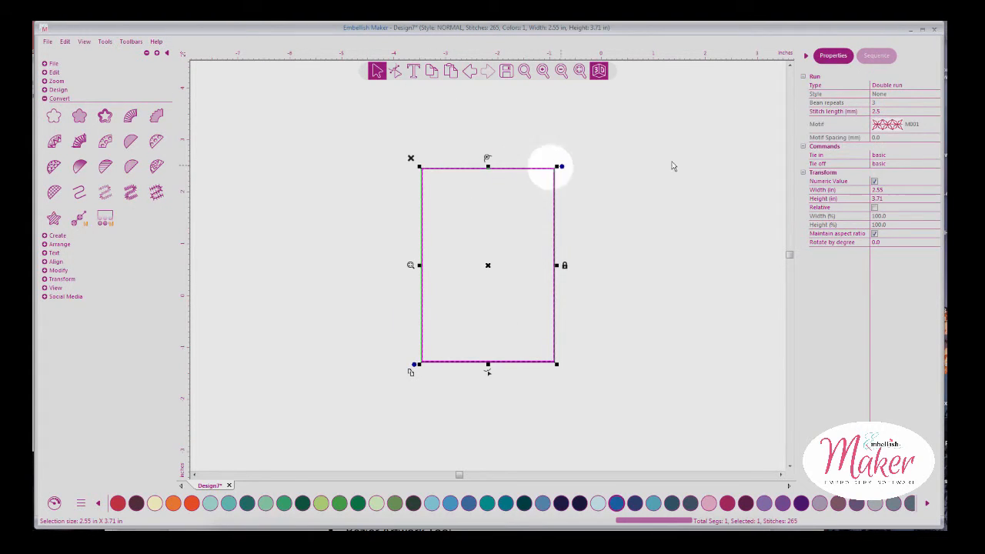
Change the outline's run type to Motif using pattern M091
{"action": "left_click", "coordinate": [933, 85]}
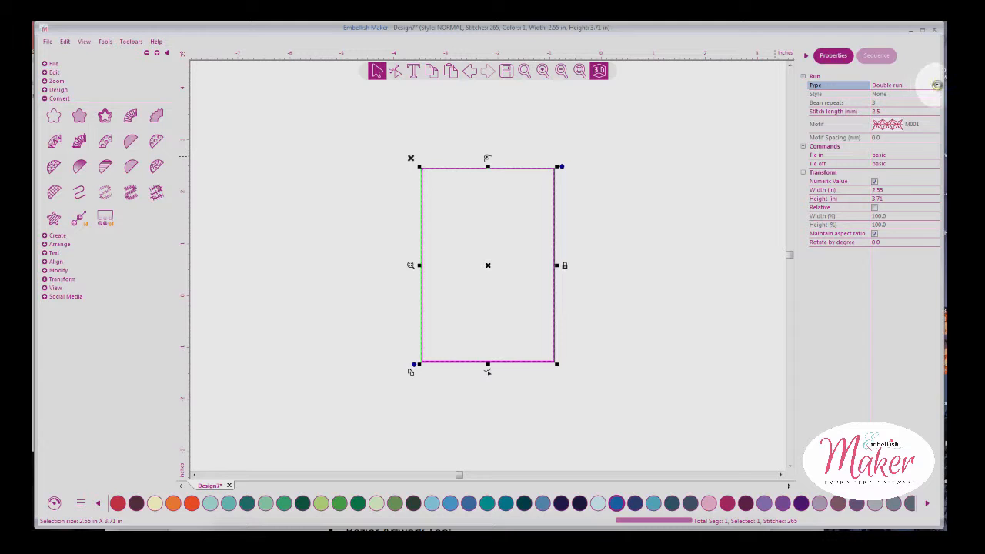
{"action": "left_click", "coordinate": [936, 85]}
{"action": "left_click", "coordinate": [891, 106]}
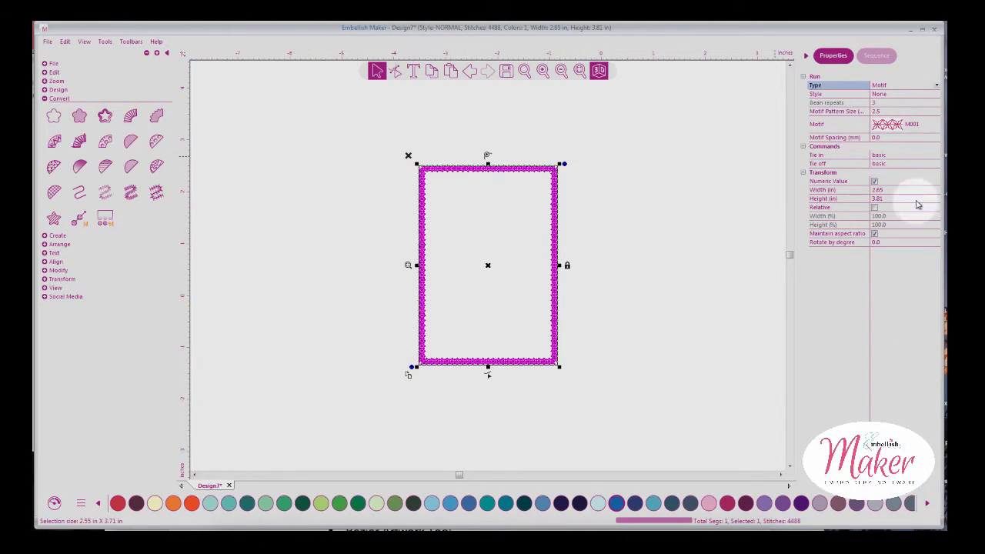
{"action": "left_click", "coordinate": [908, 123]}
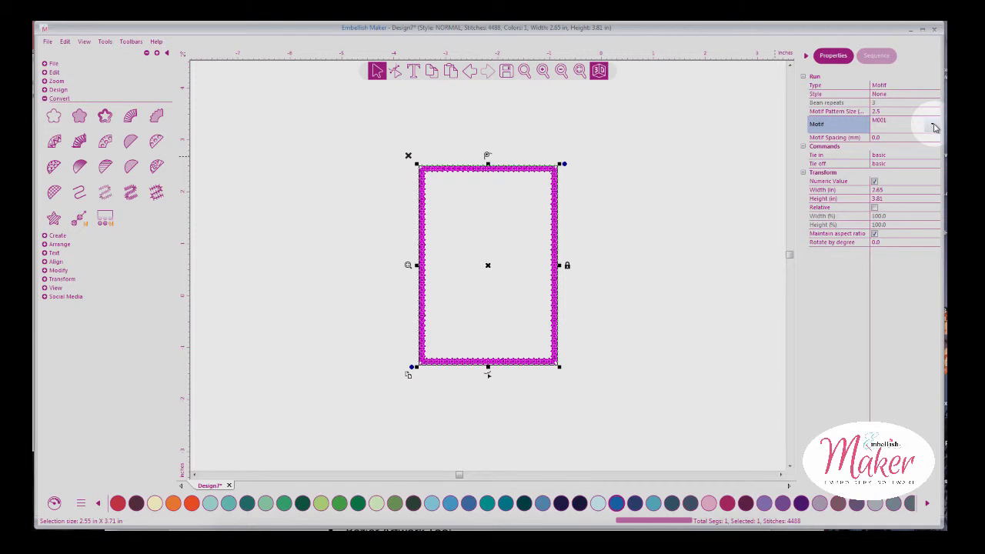
{"action": "left_click", "coordinate": [932, 125]}
{"action": "left_click_drag", "start_coordinate": [935, 154], "coordinate": [934, 231]}
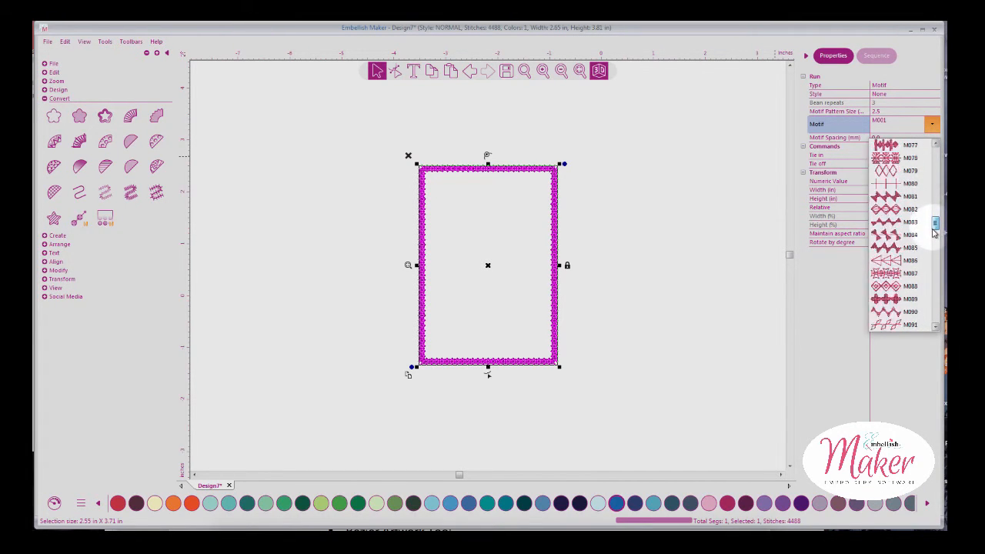
{"action": "left_click", "coordinate": [908, 224]}
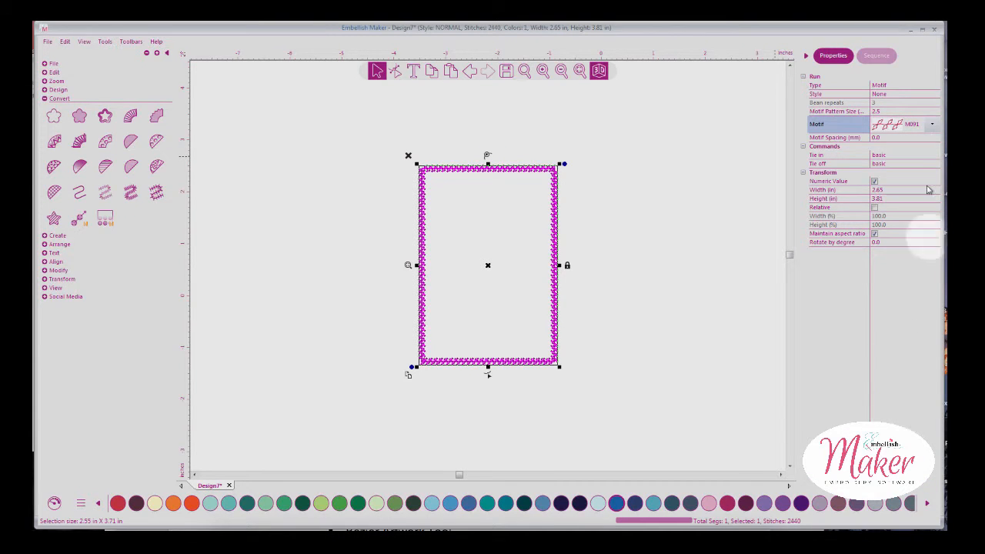
{"action": "left_click", "coordinate": [905, 132]}
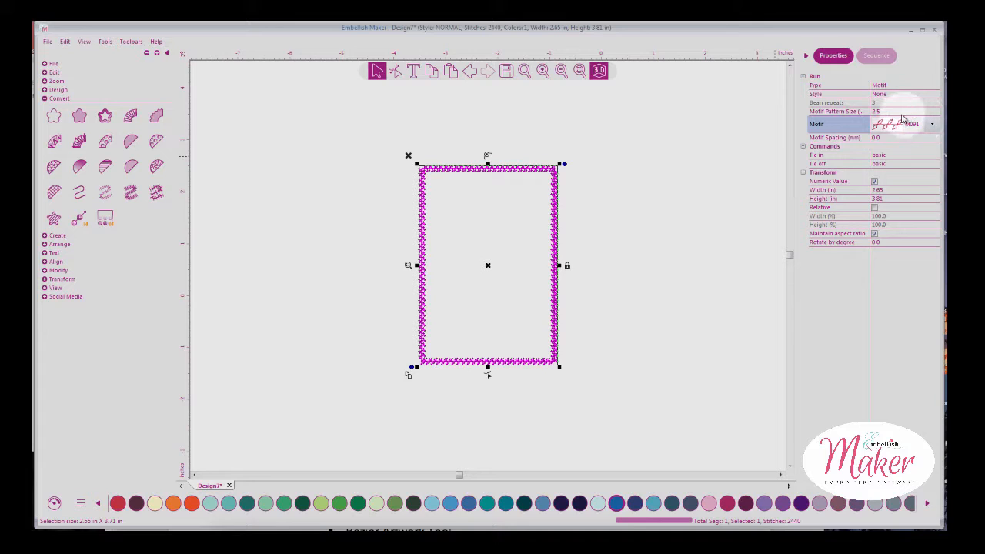
Enlarge the motif pattern size to 8.0 and zoom in to inspect the stitched frame
{"action": "left_click", "coordinate": [874, 112]}
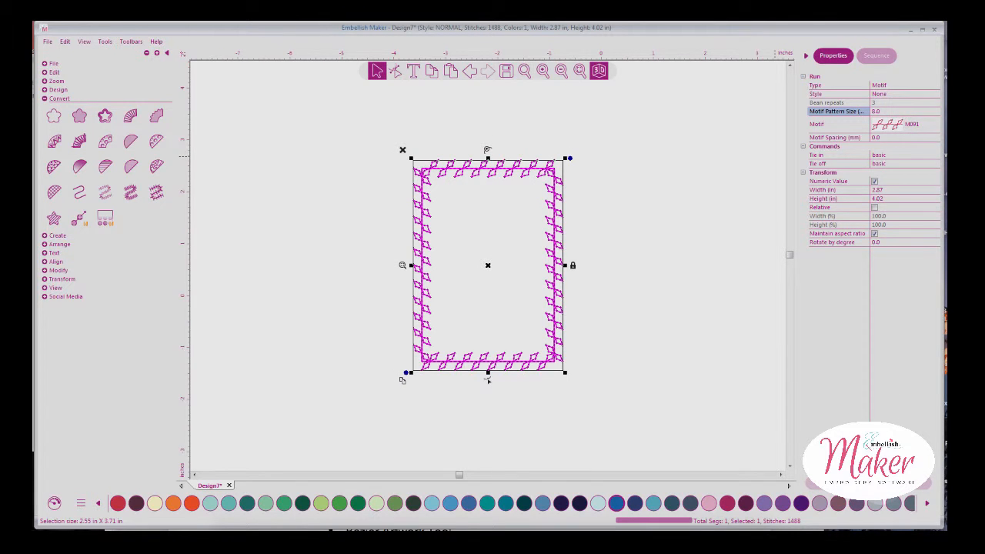
{"action": "left_click", "coordinate": [654, 319]}
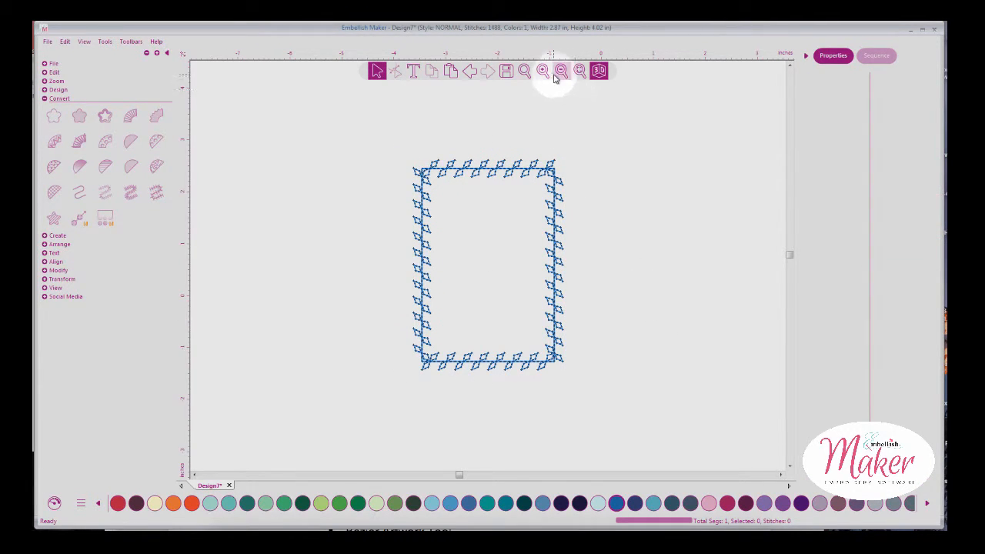
{"action": "left_click", "coordinate": [579, 70]}
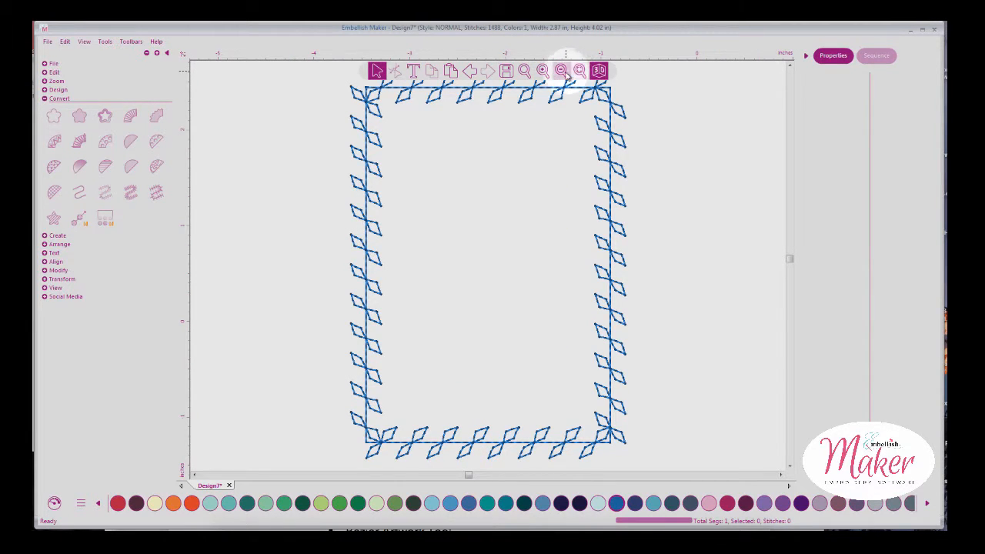
{"action": "left_click", "coordinate": [353, 99]}
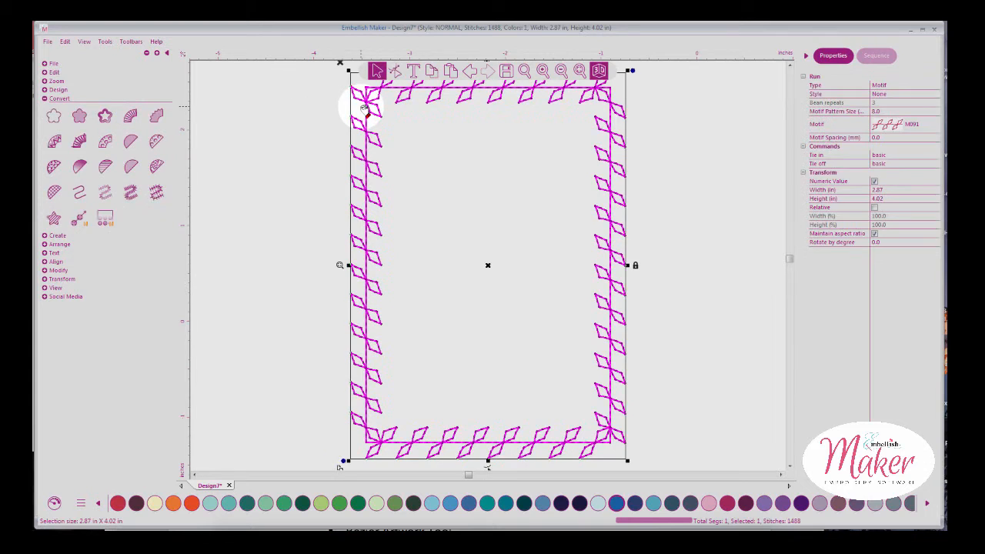
Apply a Motif run border with pattern M036 at size 3.0, then revert to plain outline
{"action": "left_click", "coordinate": [105, 194]}
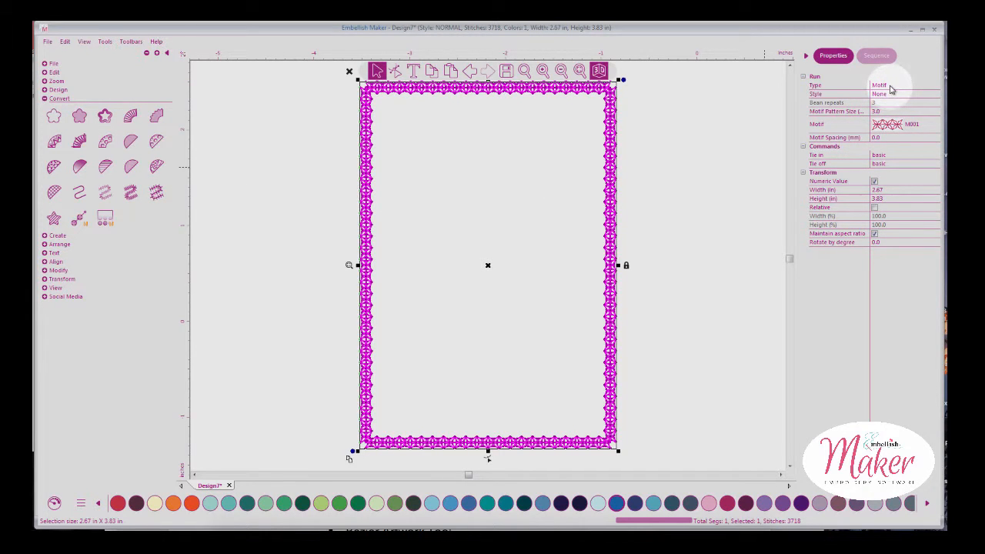
{"action": "left_click", "coordinate": [933, 84]}
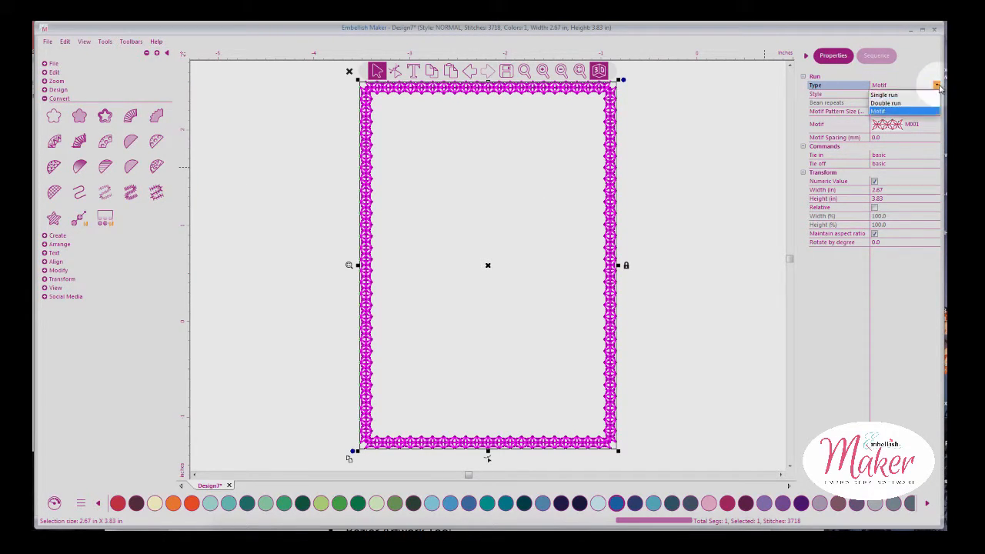
{"action": "left_click", "coordinate": [891, 112]}
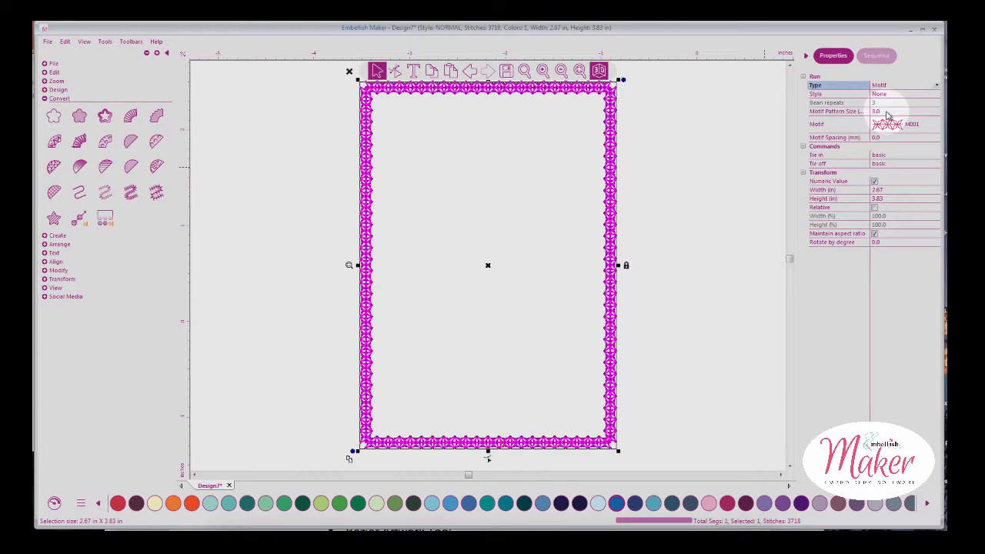
{"action": "left_click", "coordinate": [895, 123]}
{"action": "left_click", "coordinate": [932, 124]}
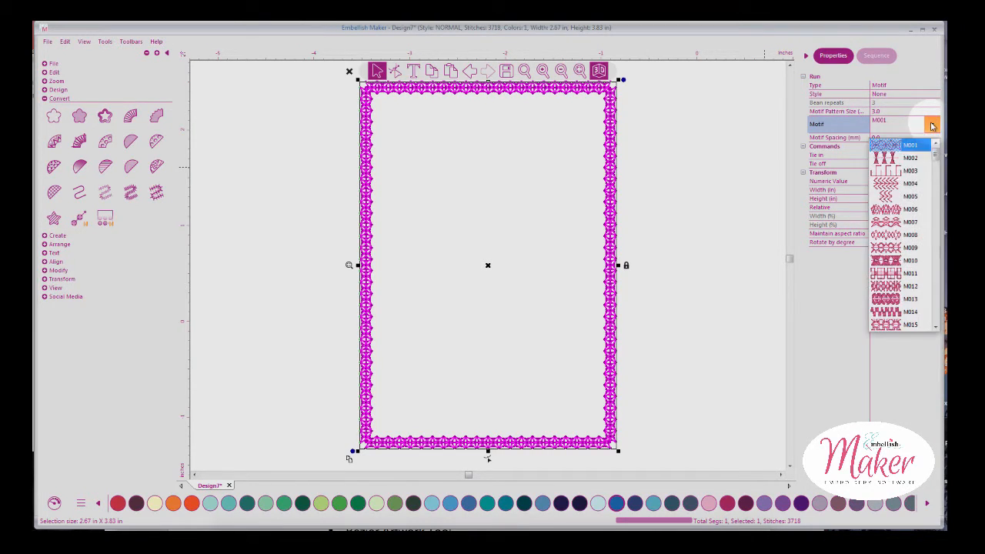
{"action": "left_click_drag", "start_coordinate": [936, 156], "coordinate": [937, 185]}
{"action": "left_click", "coordinate": [908, 208]}
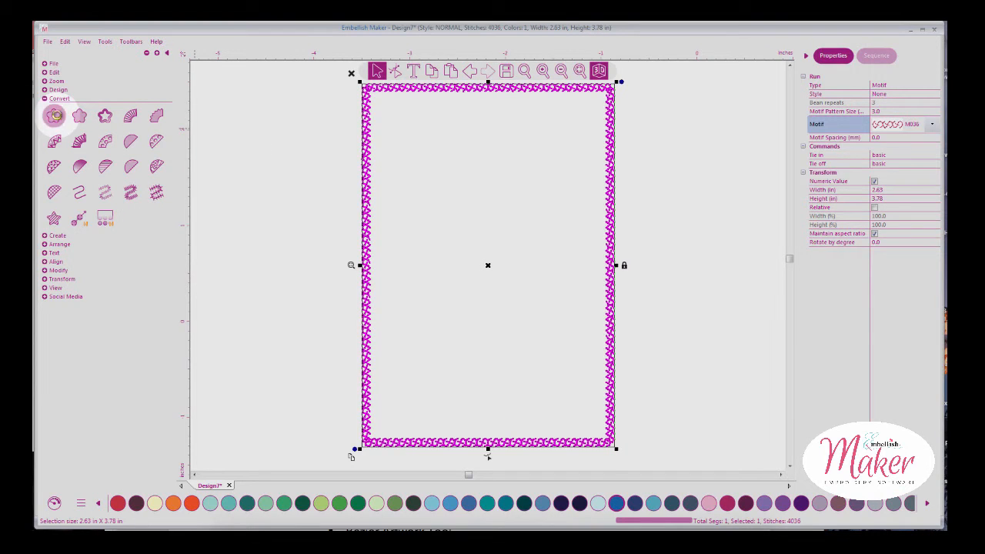
{"action": "left_click", "coordinate": [132, 195]}
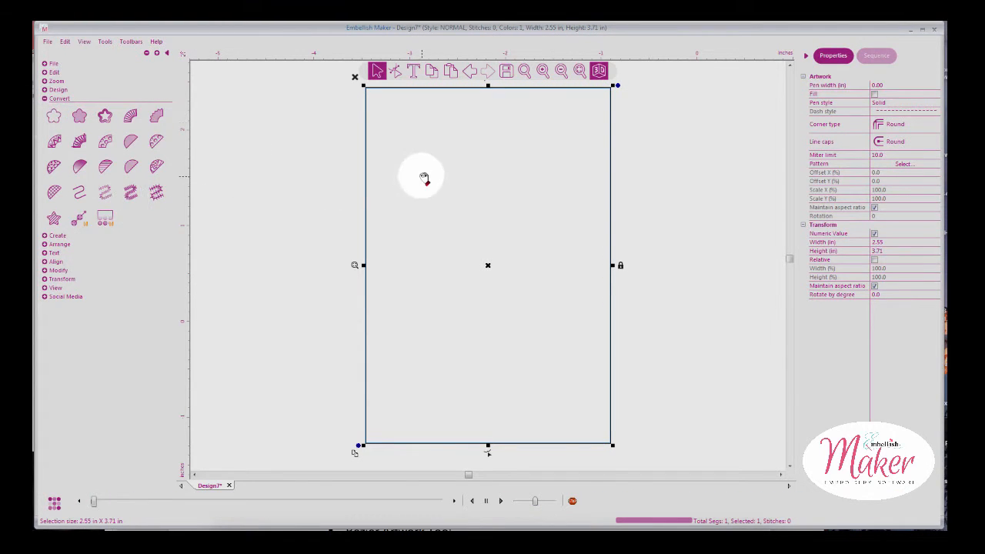
Convert the rectangle outline to a Satin border and view its single Sapphire thread in Sequence
{"action": "left_click", "coordinate": [366, 177]}
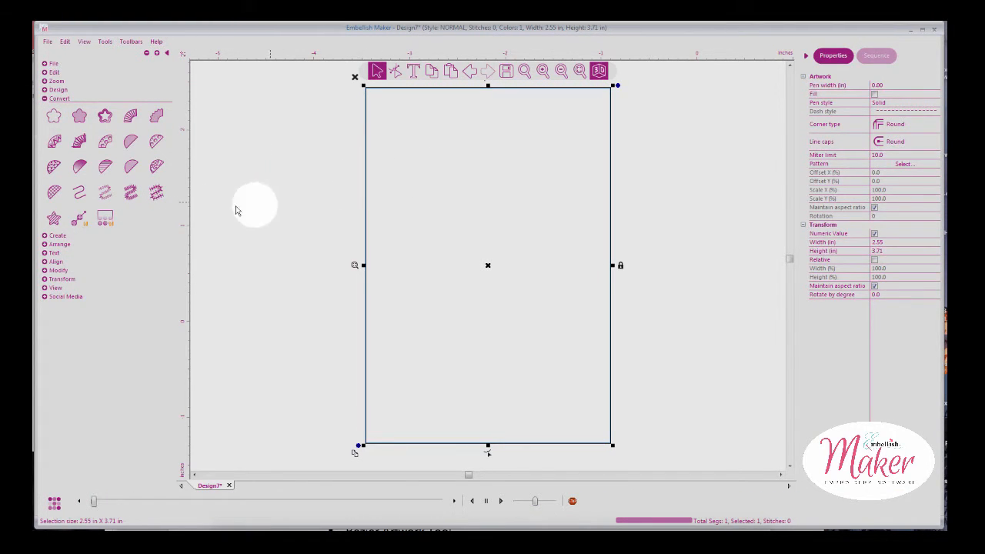
{"action": "left_click", "coordinate": [132, 196]}
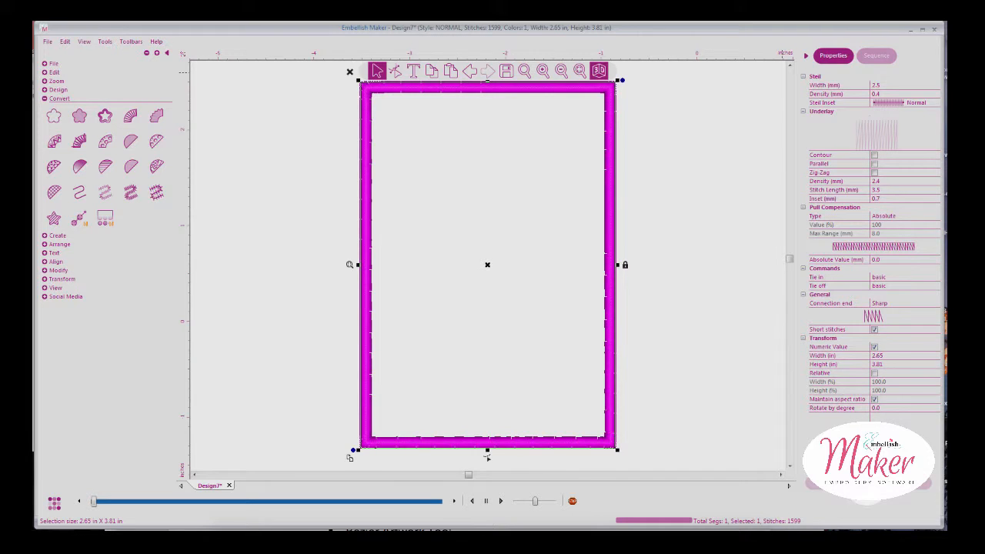
{"action": "left_click", "coordinate": [733, 265]}
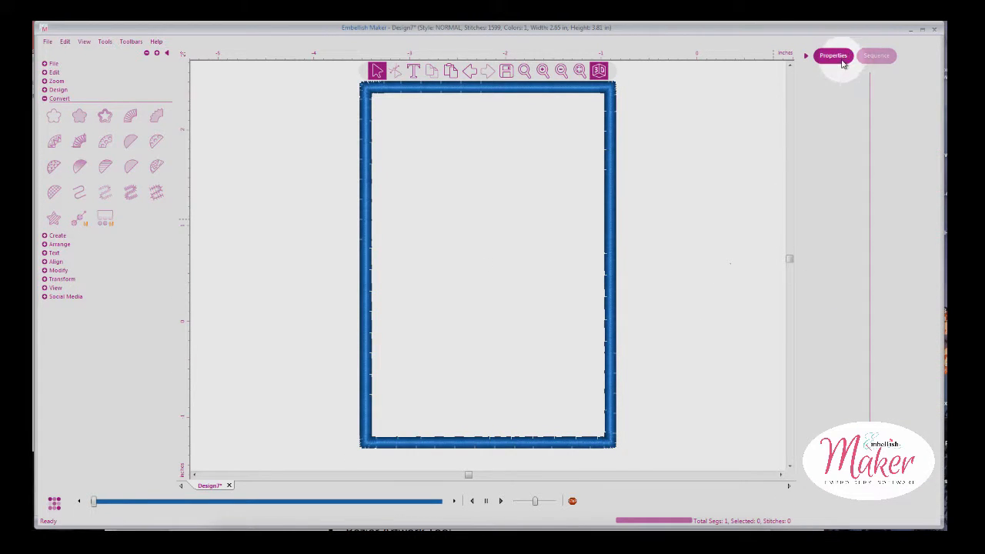
{"action": "left_click", "coordinate": [873, 57]}
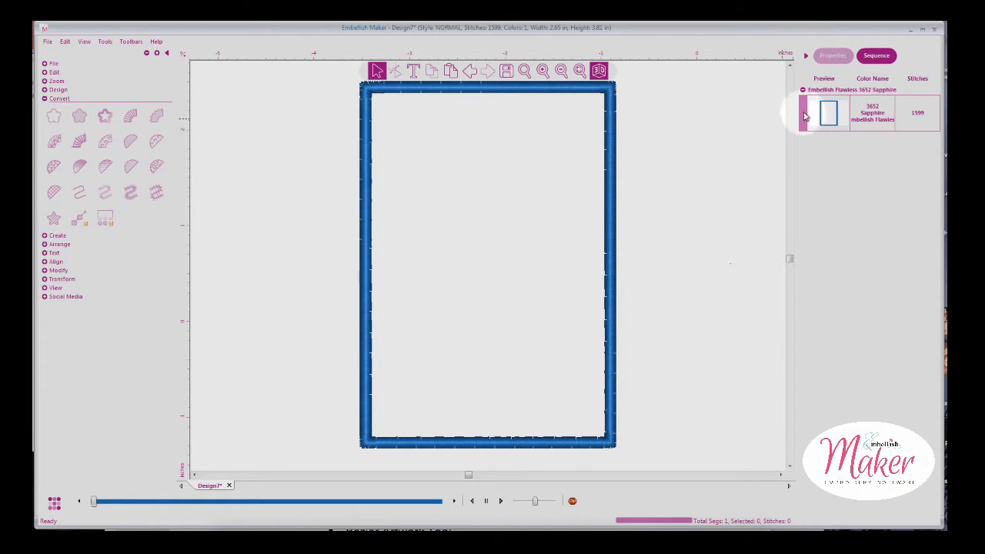
Simulate sewing all 1599 satin-border stitches, then return to selecting and the thread colour palette
{"action": "left_click", "coordinate": [60, 507]}
{"action": "left_click", "coordinate": [56, 504]}
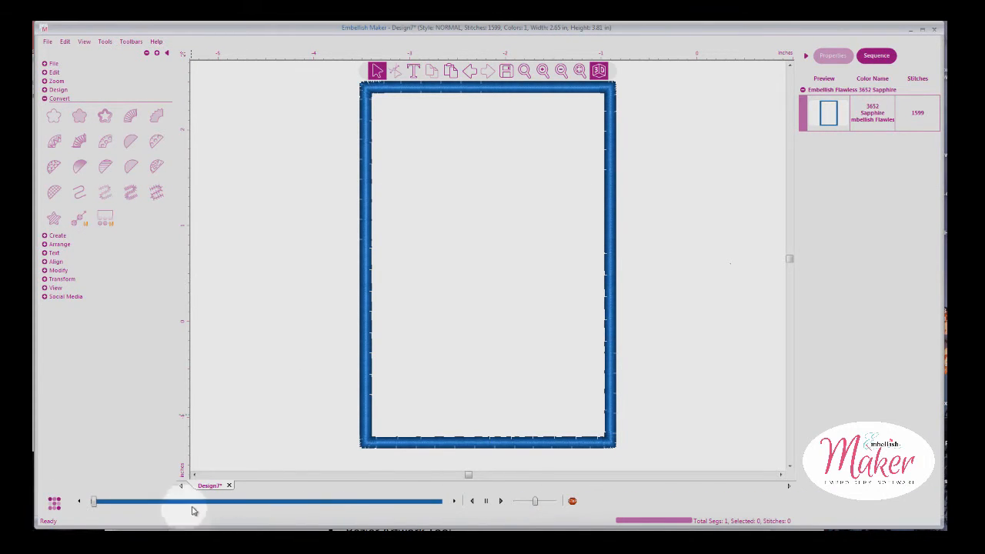
{"action": "left_click", "coordinate": [500, 501]}
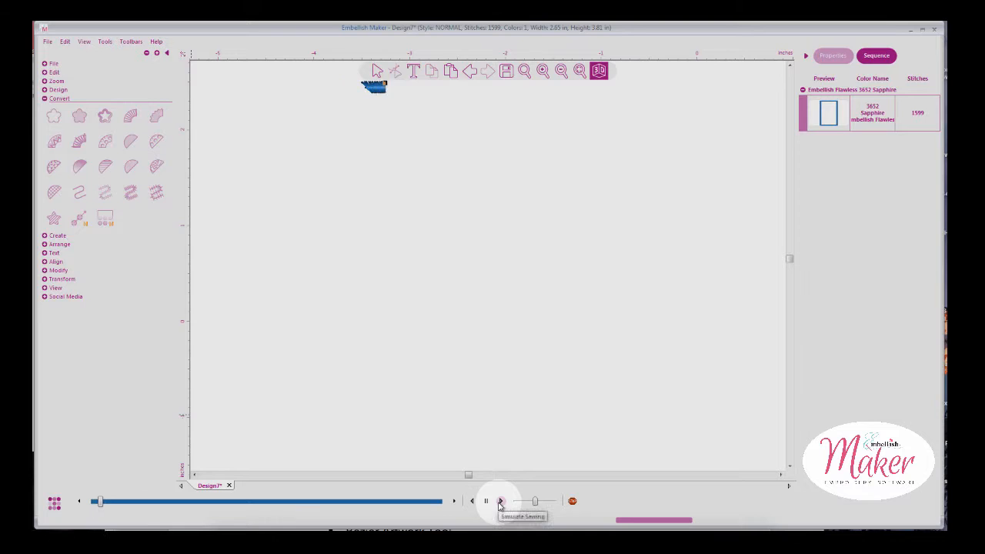
{"action": "left_click_drag", "start_coordinate": [104, 501], "coordinate": [267, 501]}
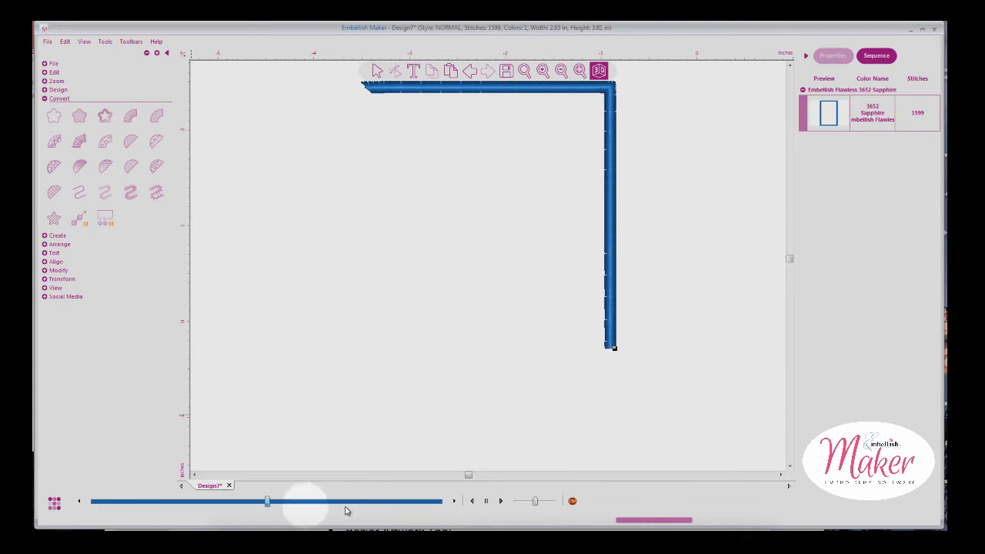
{"action": "left_click_drag", "start_coordinate": [346, 510], "coordinate": [471, 492]}
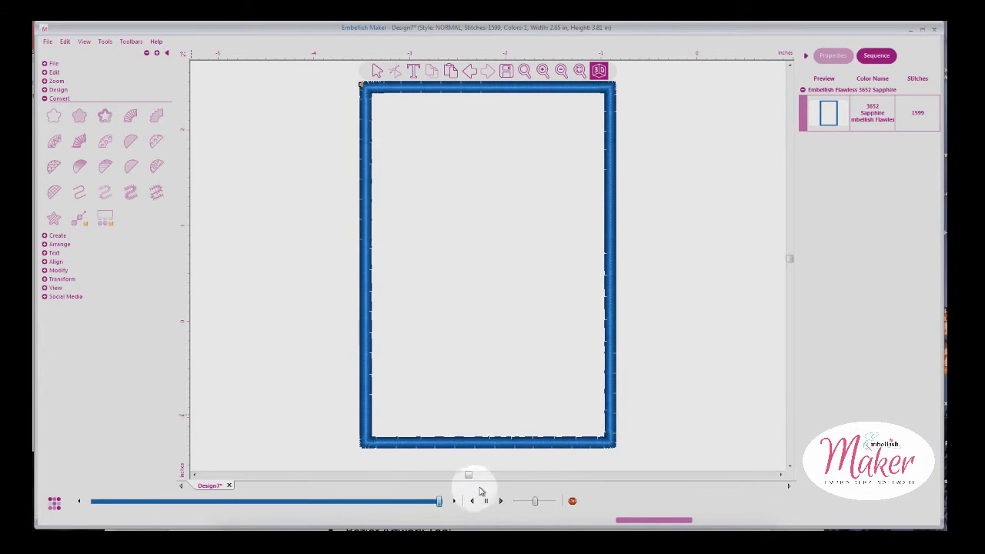
{"action": "left_click", "coordinate": [374, 71]}
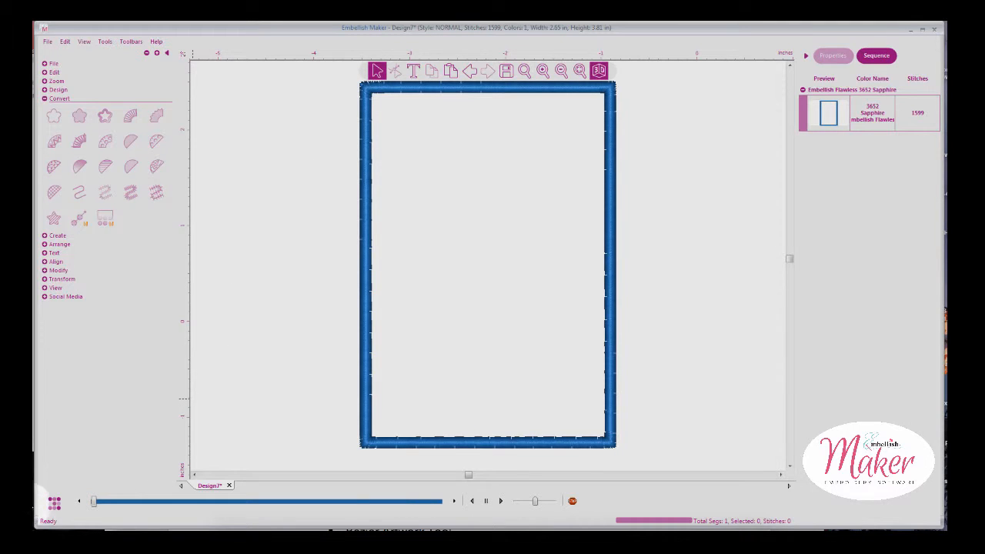
{"action": "left_click", "coordinate": [53, 501]}
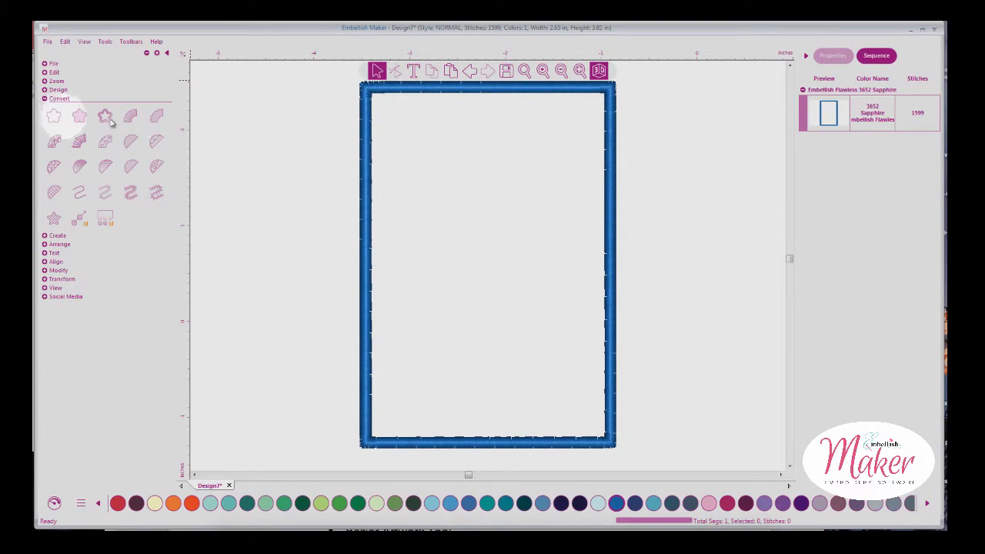
Revert the satin border to a plain outline and convert it into an appliqué border
{"action": "left_click", "coordinate": [369, 132]}
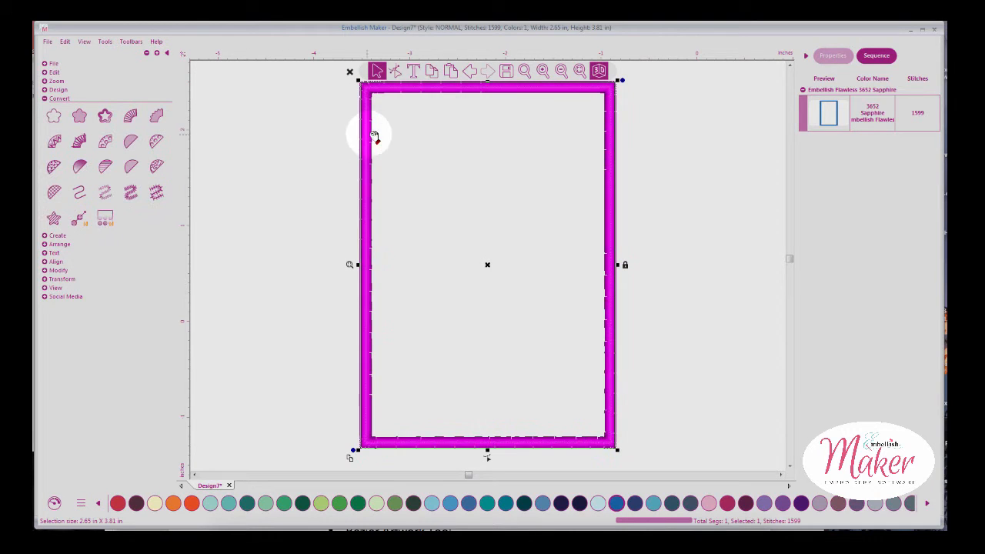
{"action": "left_click", "coordinate": [54, 115]}
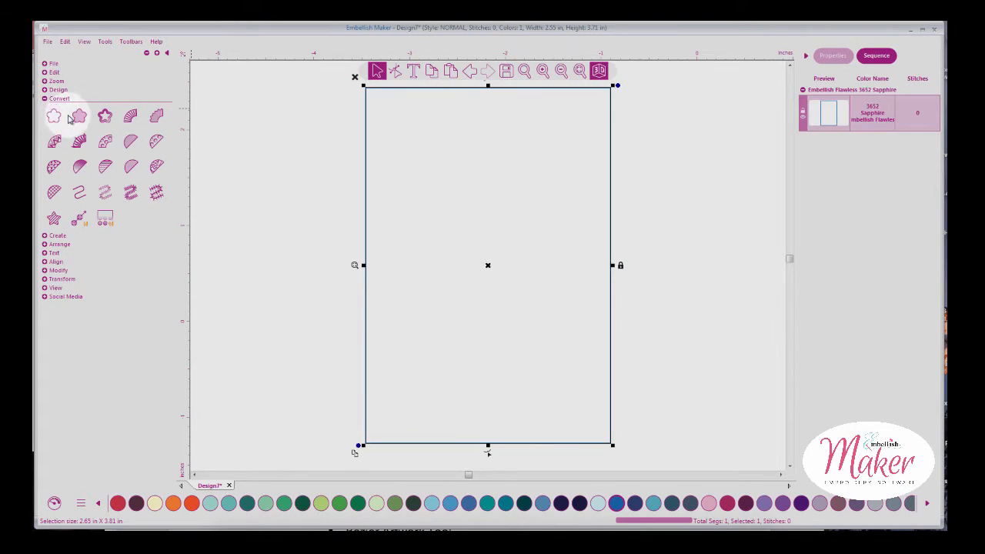
{"action": "left_click", "coordinate": [157, 196]}
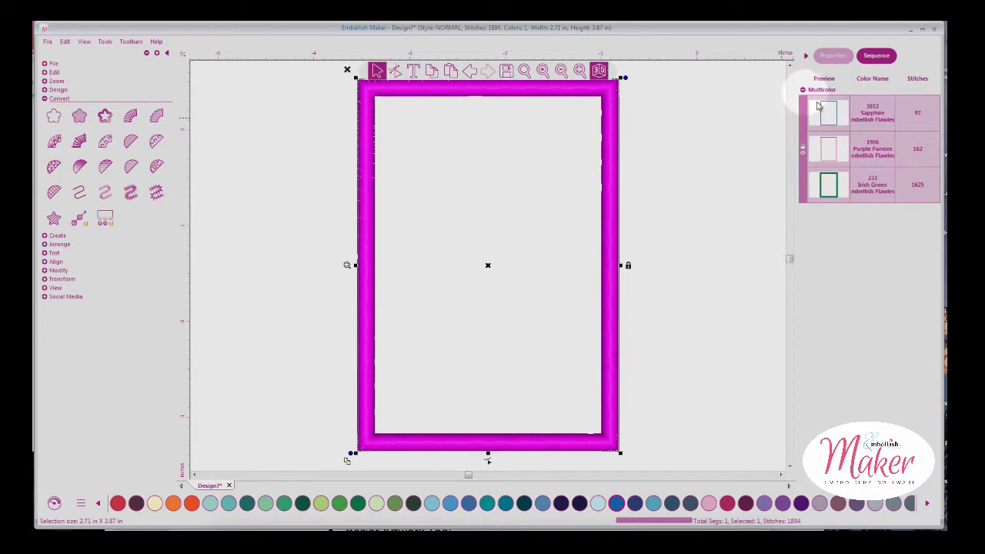
Review the Sapphire, Purple Pansies and Irish Green steps, then show the appliqué frame's properties
{"action": "left_click", "coordinate": [839, 121]}
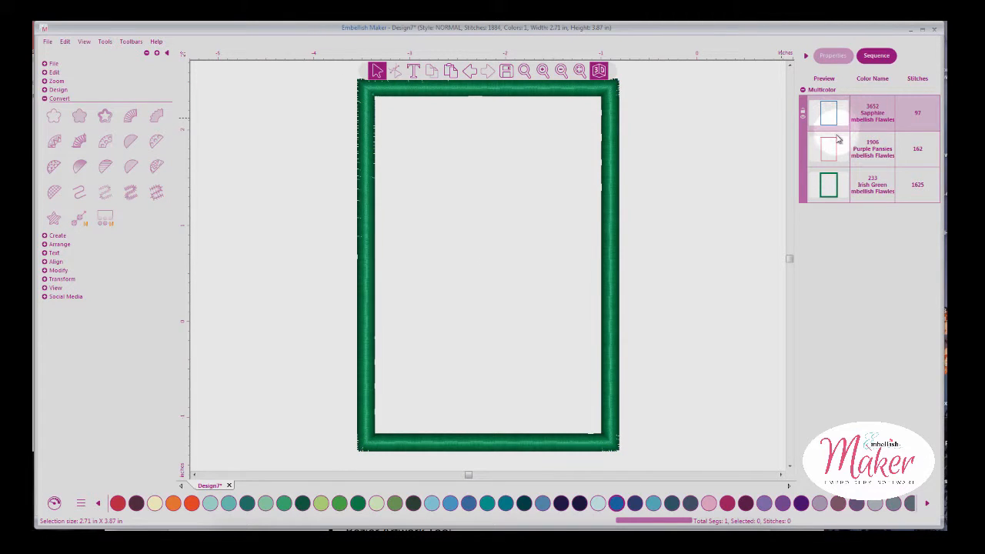
{"action": "left_click", "coordinate": [836, 148]}
{"action": "left_click", "coordinate": [839, 184]}
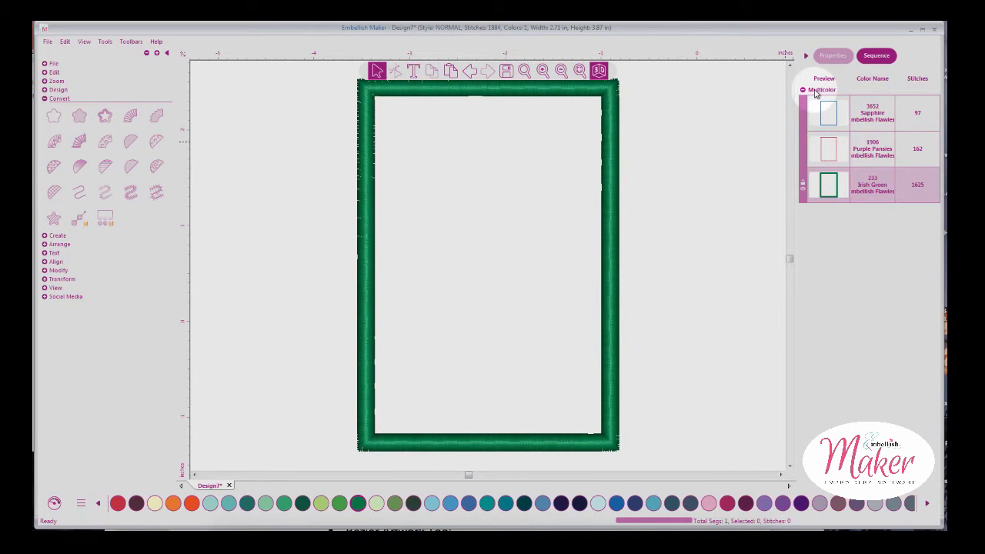
{"action": "left_click", "coordinate": [832, 55]}
{"action": "left_click", "coordinate": [875, 55]}
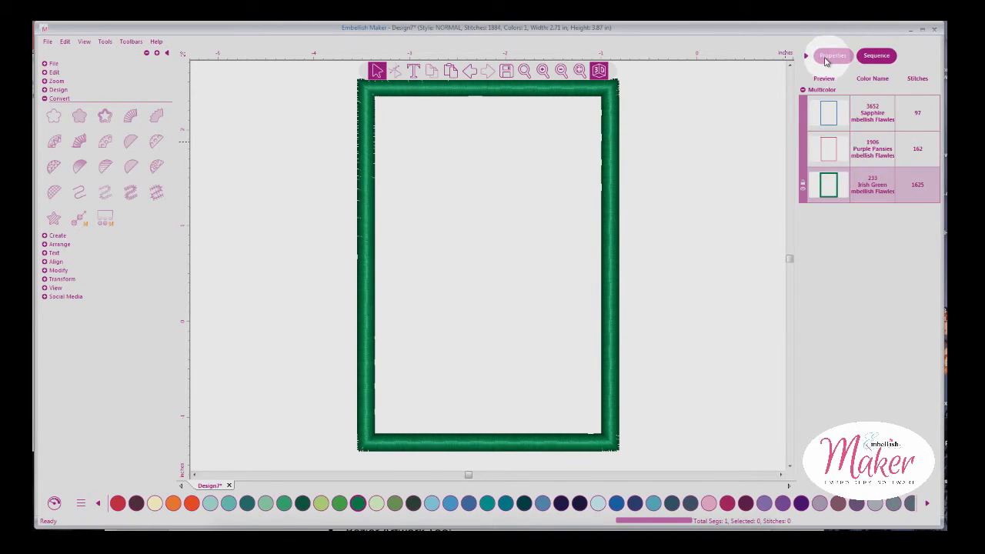
{"action": "left_click", "coordinate": [832, 55]}
{"action": "left_click", "coordinate": [623, 108]}
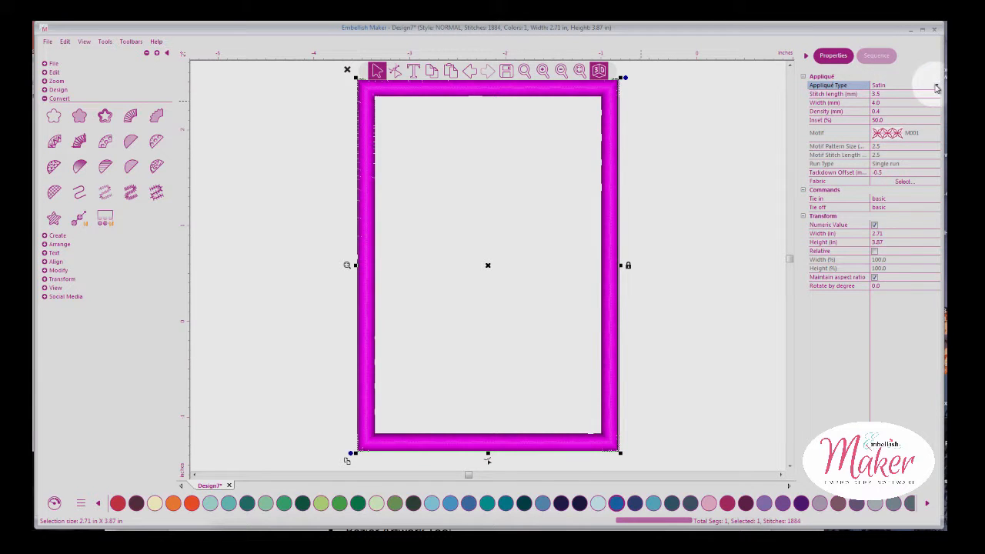
Make the appliqué Blanket type with density 2.0 mm, trying width 7.0 before settling on 3.5 mm
{"action": "left_click", "coordinate": [892, 85]}
{"action": "left_click", "coordinate": [900, 104]}
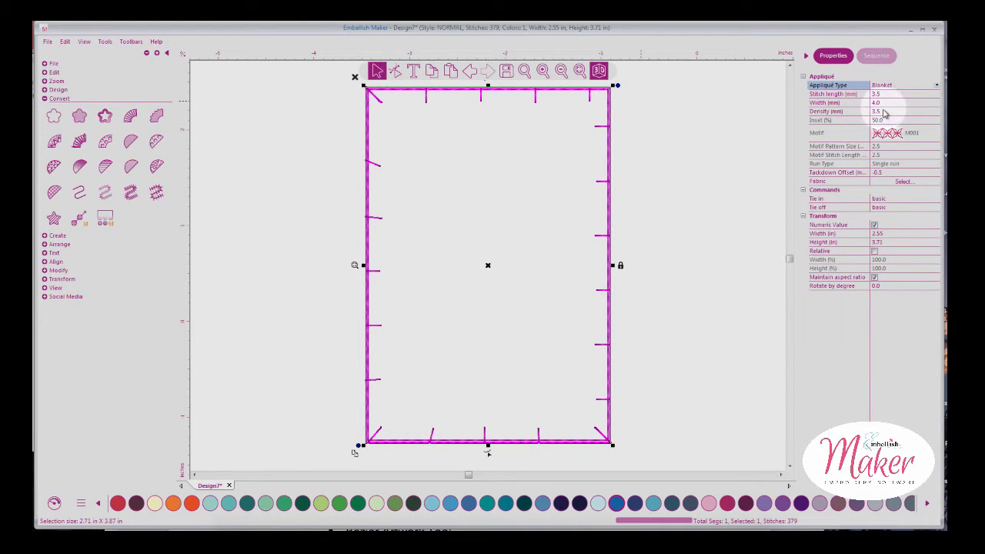
{"action": "left_click", "coordinate": [879, 113]}
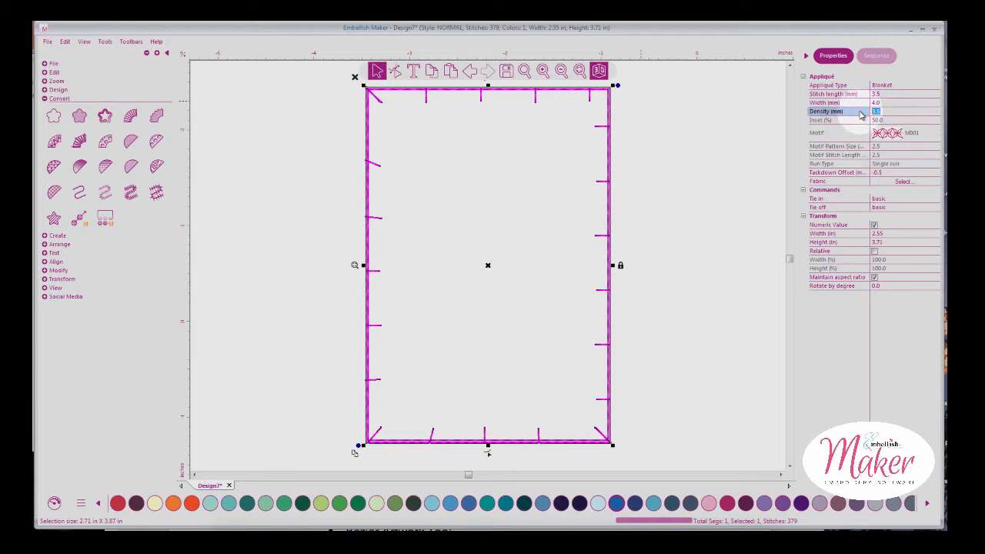
{"action": "type", "text": "2"}
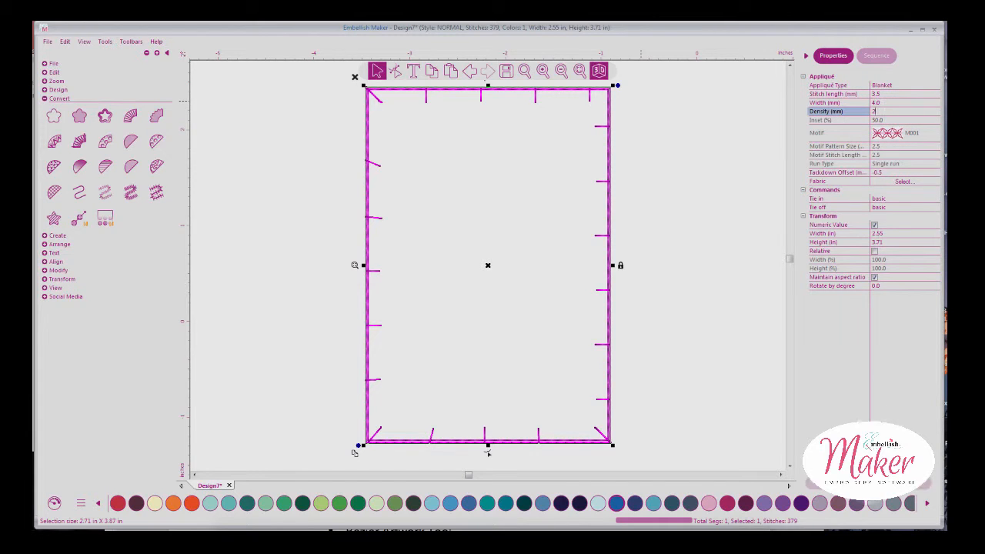
{"action": "key", "text": "Return"}
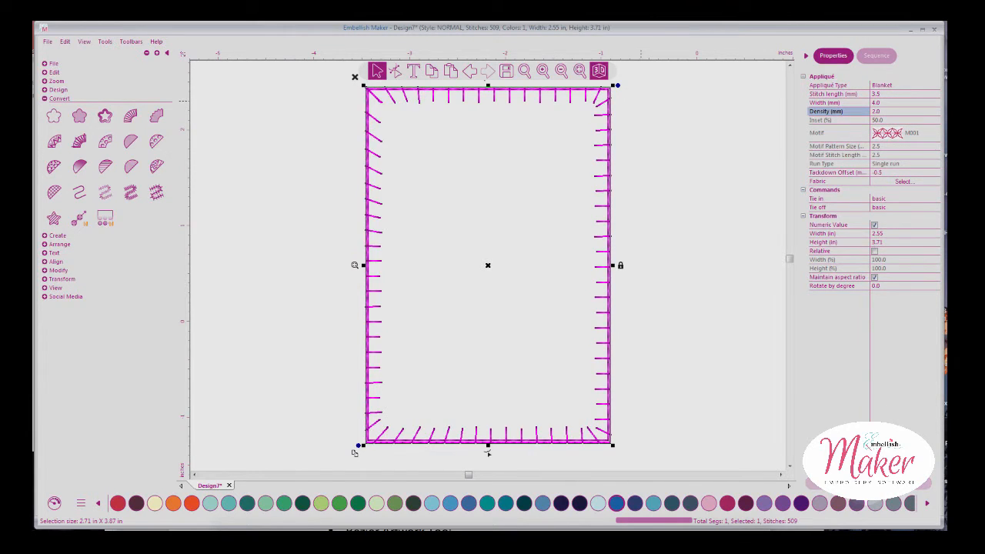
{"action": "left_click", "coordinate": [888, 104]}
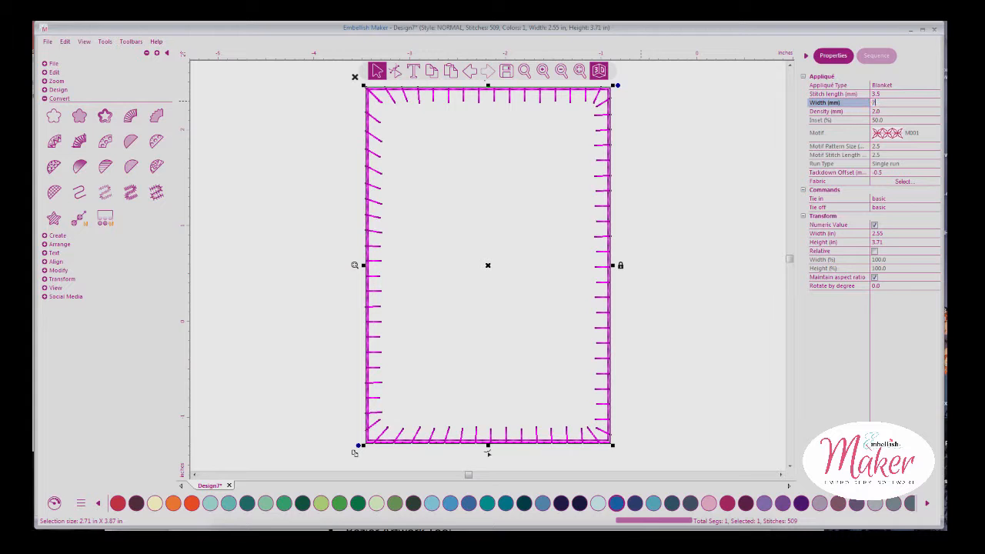
{"action": "key", "text": "Return"}
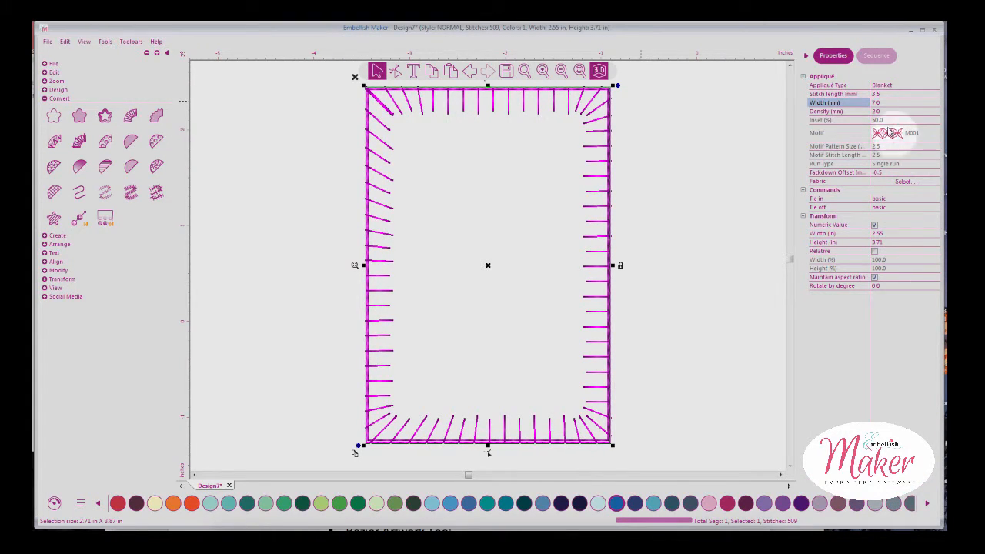
{"action": "left_click", "coordinate": [873, 104]}
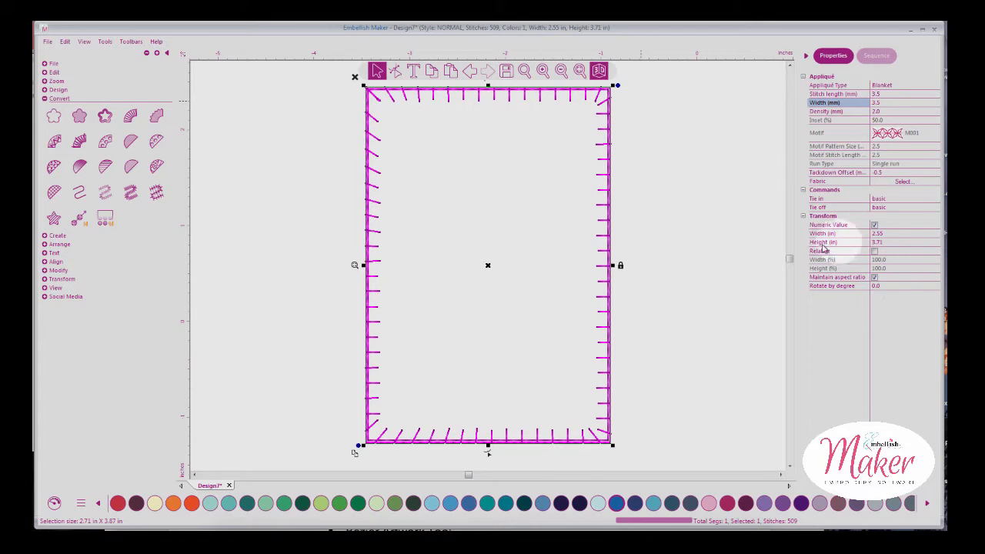
Set the appliqué edge to Motif type using pattern M008
{"action": "left_click", "coordinate": [900, 86]}
{"action": "left_click", "coordinate": [936, 87]}
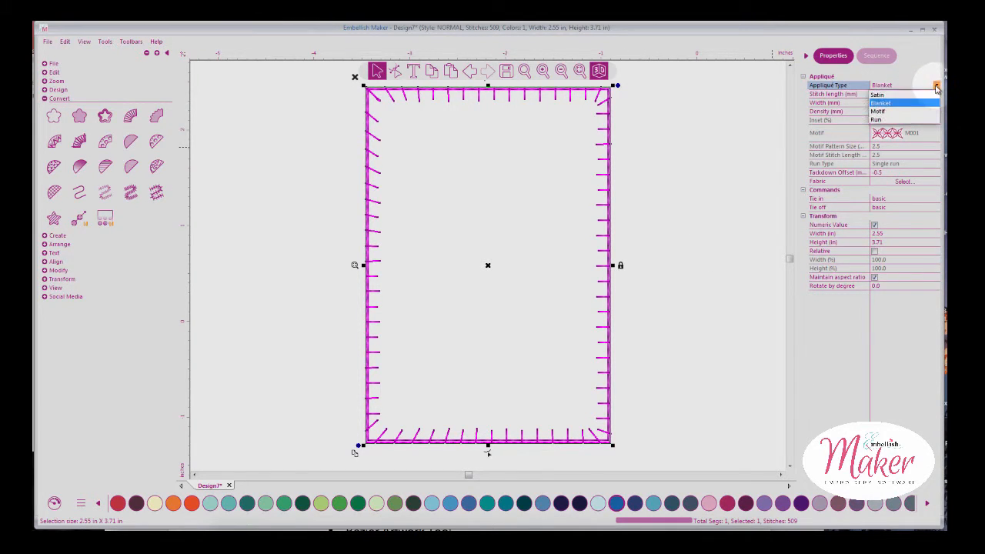
{"action": "left_click", "coordinate": [891, 113]}
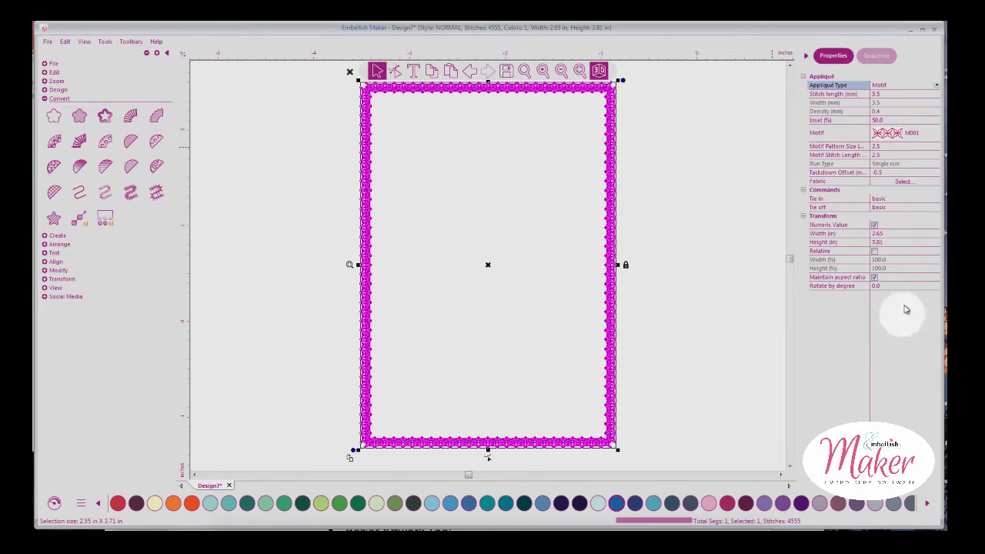
{"action": "left_click", "coordinate": [912, 132]}
{"action": "left_click", "coordinate": [931, 132]}
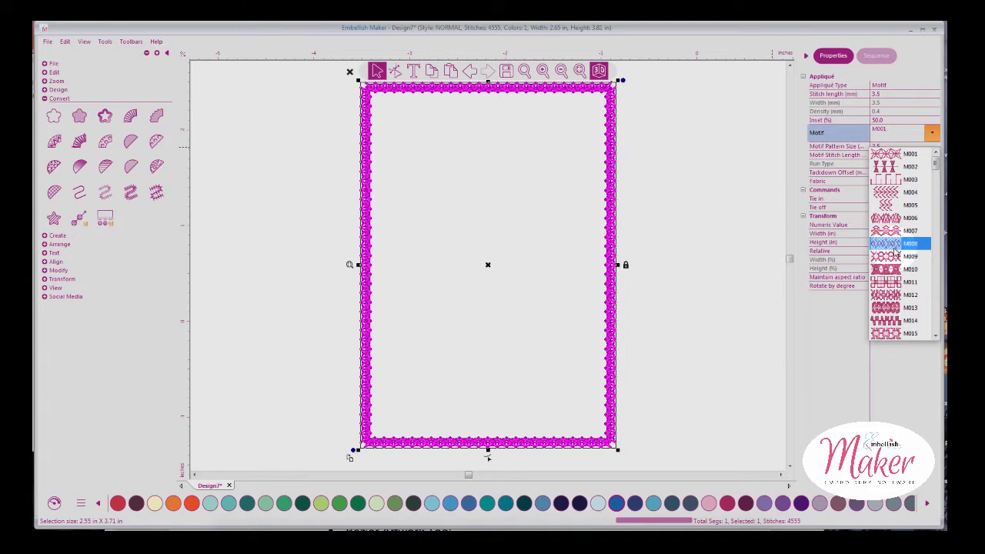
{"action": "left_click", "coordinate": [908, 243]}
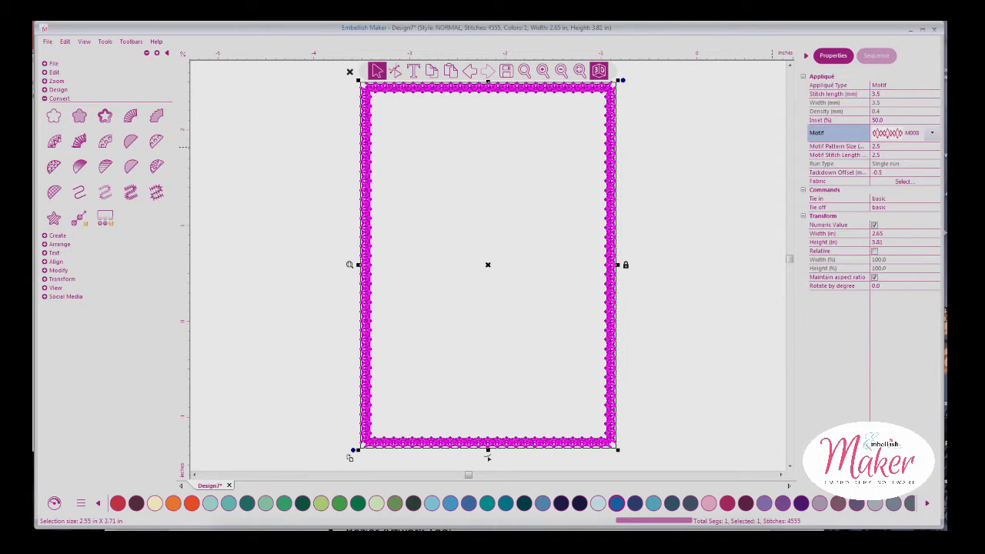
Switch the appliqué edge to Run type with a 3.5 stitch length
{"action": "left_click", "coordinate": [938, 85]}
{"action": "left_click", "coordinate": [938, 86]}
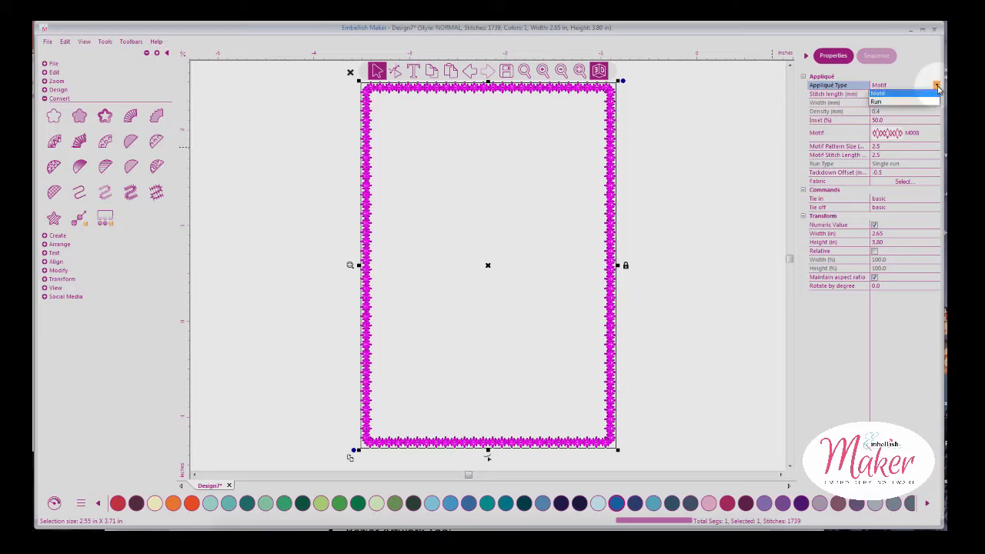
{"action": "left_click", "coordinate": [890, 123]}
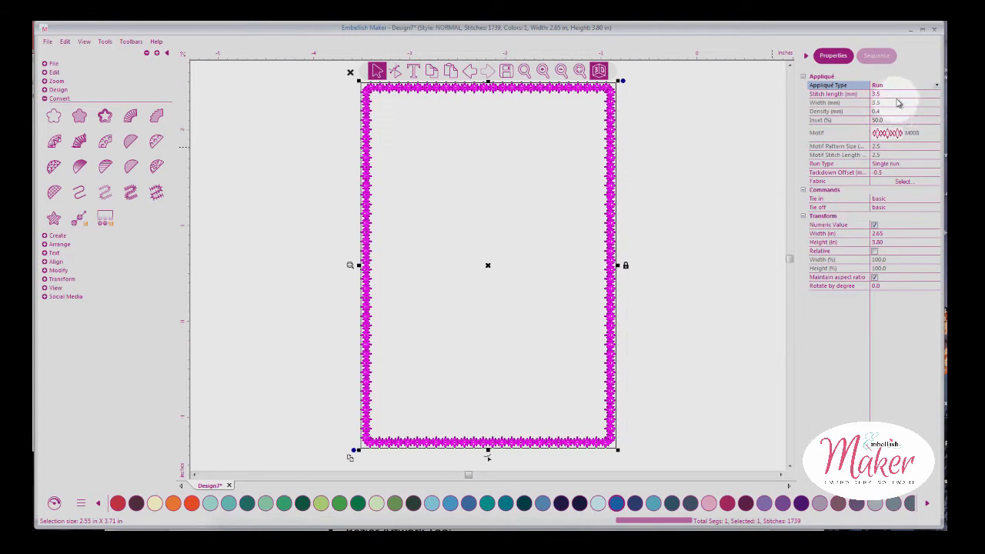
{"action": "left_click", "coordinate": [898, 95]}
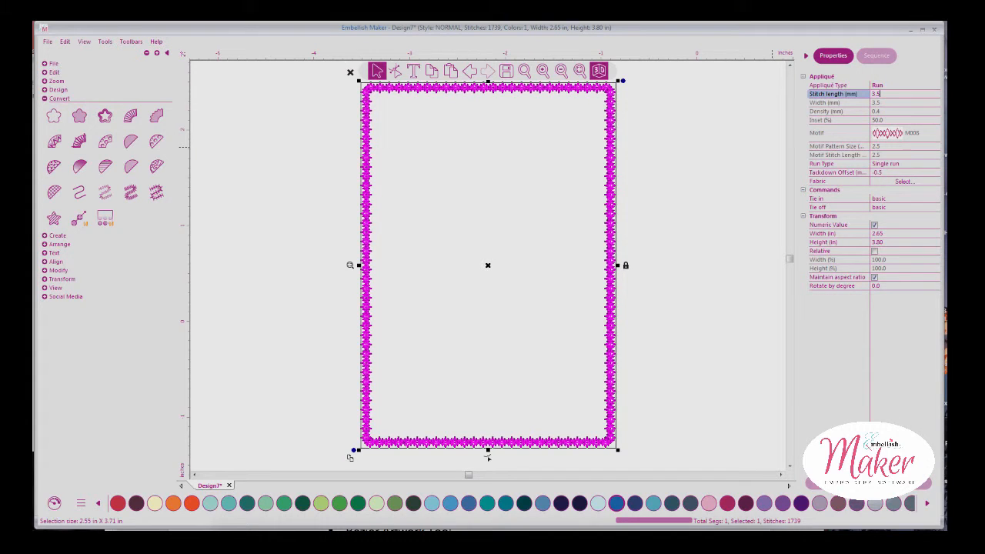
{"action": "key", "text": "Return"}
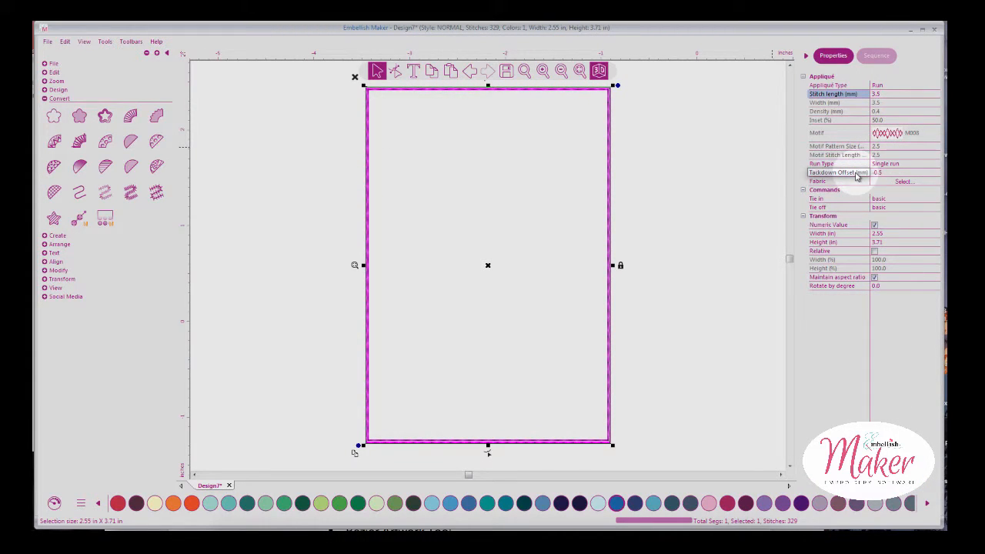
Apply fabric 9100-72 to the appliqué rectangle and reselect it after previewing
{"action": "left_click", "coordinate": [899, 183]}
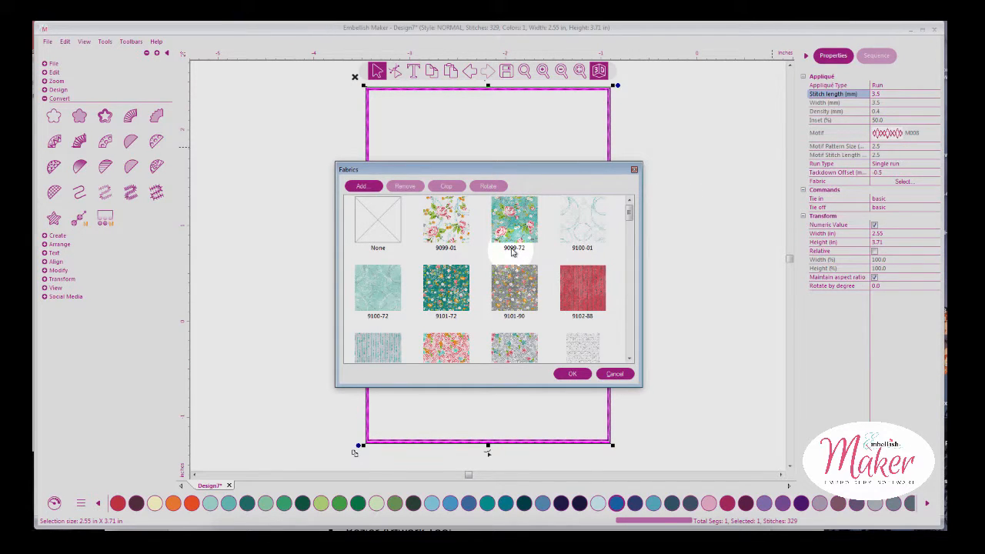
{"action": "left_click", "coordinate": [398, 300]}
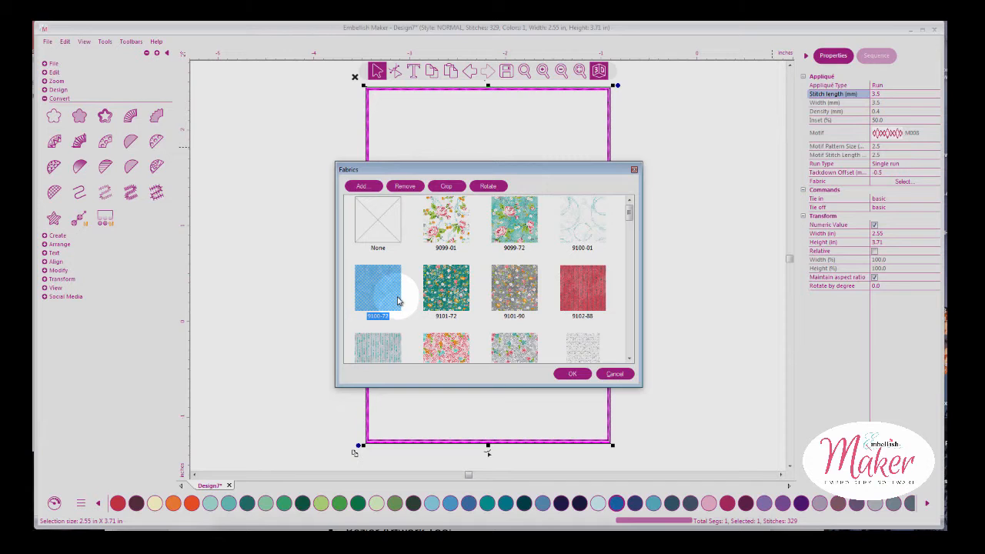
{"action": "left_click", "coordinate": [572, 373]}
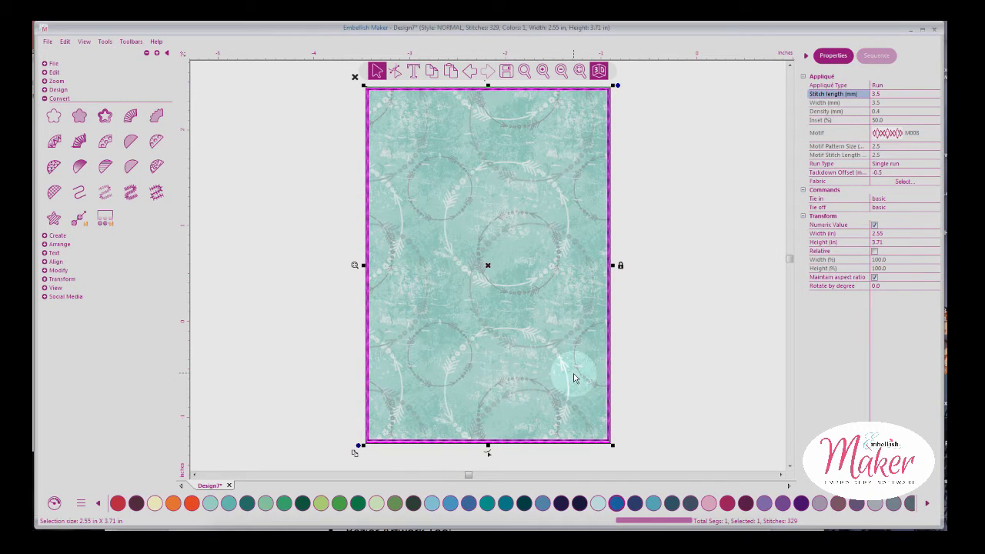
{"action": "left_click", "coordinate": [687, 291]}
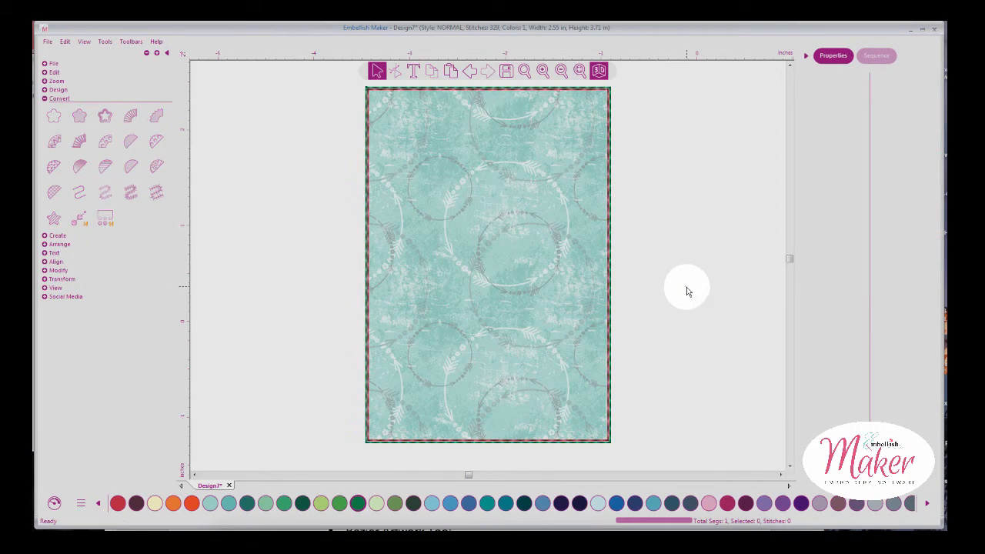
{"action": "left_click", "coordinate": [612, 263]}
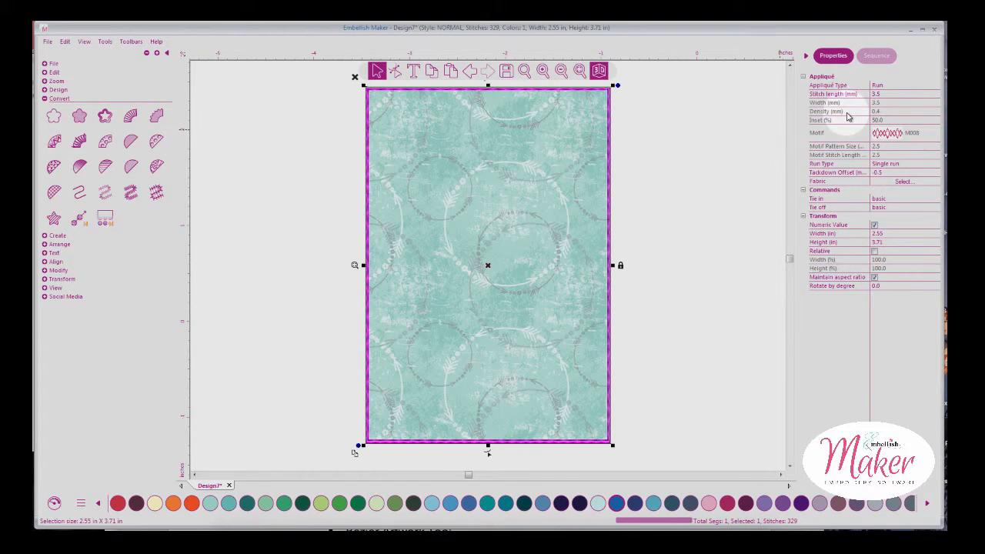
Revert the rectangle to plain artwork and convert it to a Chenille fill
{"action": "left_click", "coordinate": [81, 218]}
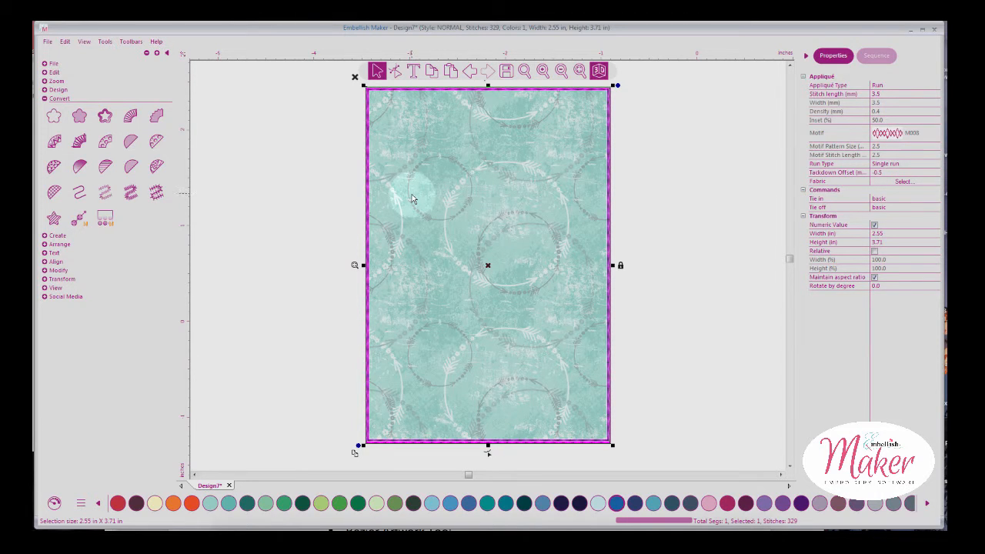
{"action": "left_click", "coordinate": [58, 116]}
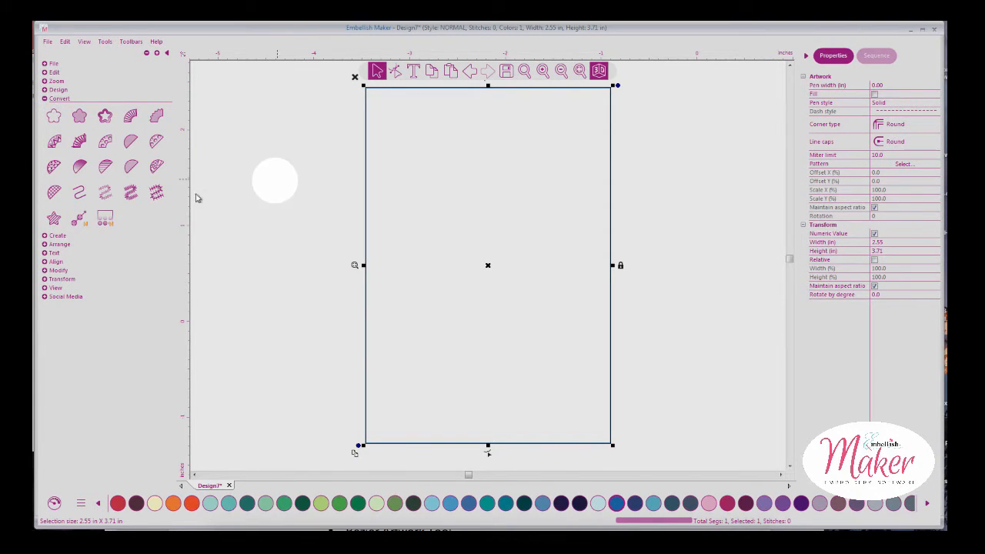
{"action": "left_click", "coordinate": [54, 220]}
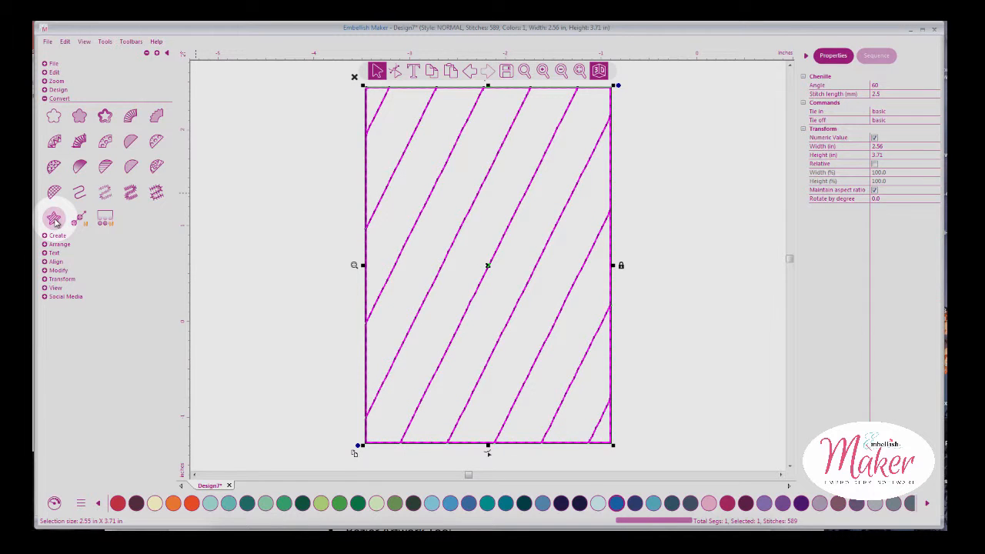
{"action": "left_click", "coordinate": [674, 180]}
{"action": "left_click", "coordinate": [54, 503]}
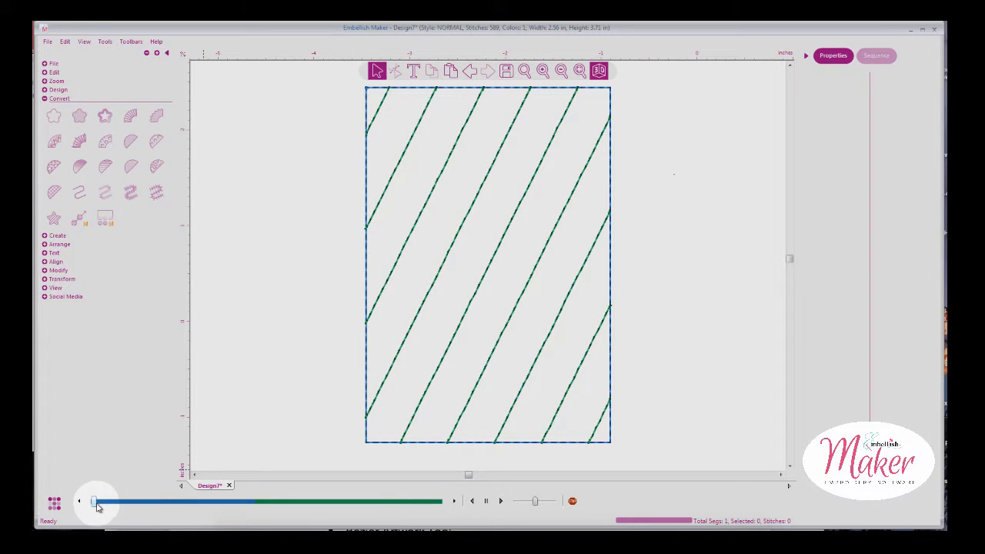
{"action": "left_click", "coordinate": [500, 501]}
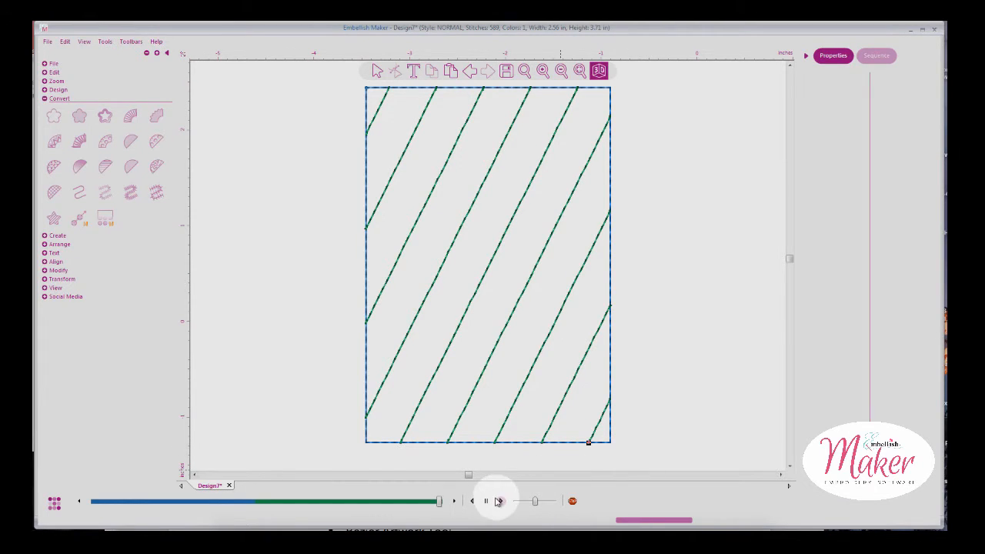
{"action": "left_click", "coordinate": [377, 71]}
{"action": "left_click", "coordinate": [54, 504]}
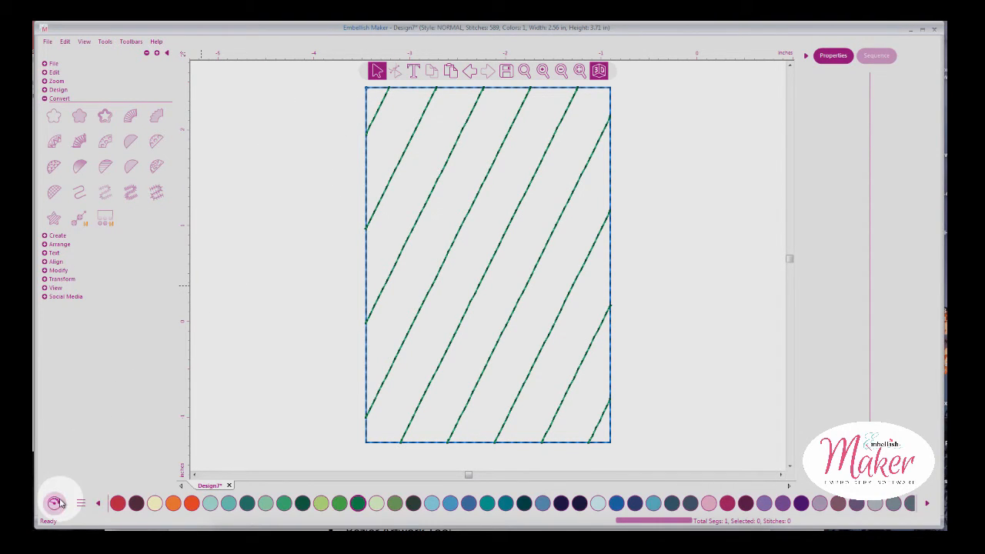
{"action": "left_click", "coordinate": [378, 73]}
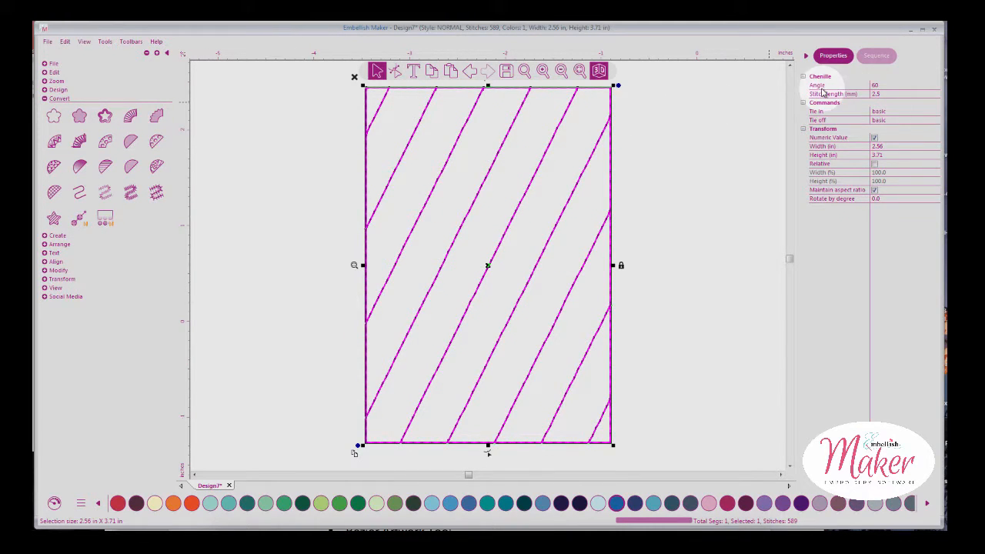
Set the chenille angle to -60, leaving the stitch length at 2.5
{"action": "left_click", "coordinate": [873, 86]}
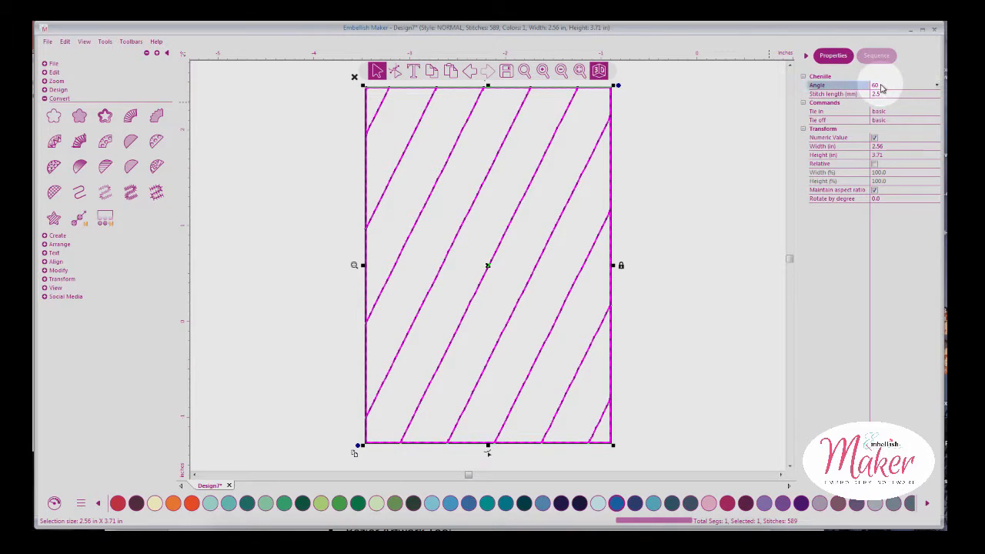
{"action": "left_click", "coordinate": [937, 85]}
{"action": "left_click", "coordinate": [908, 103]}
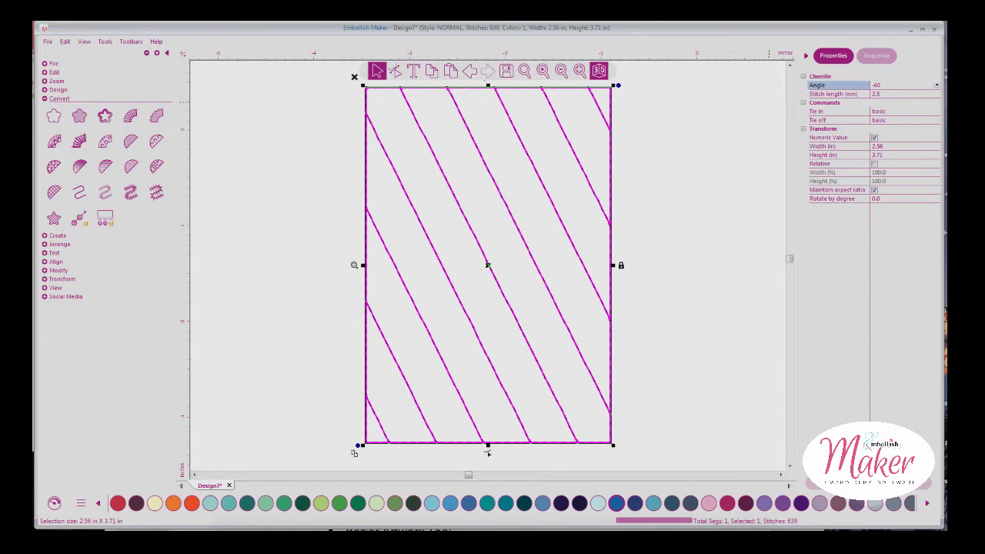
{"action": "left_click", "coordinate": [881, 94]}
{"action": "left_click", "coordinate": [869, 95]}
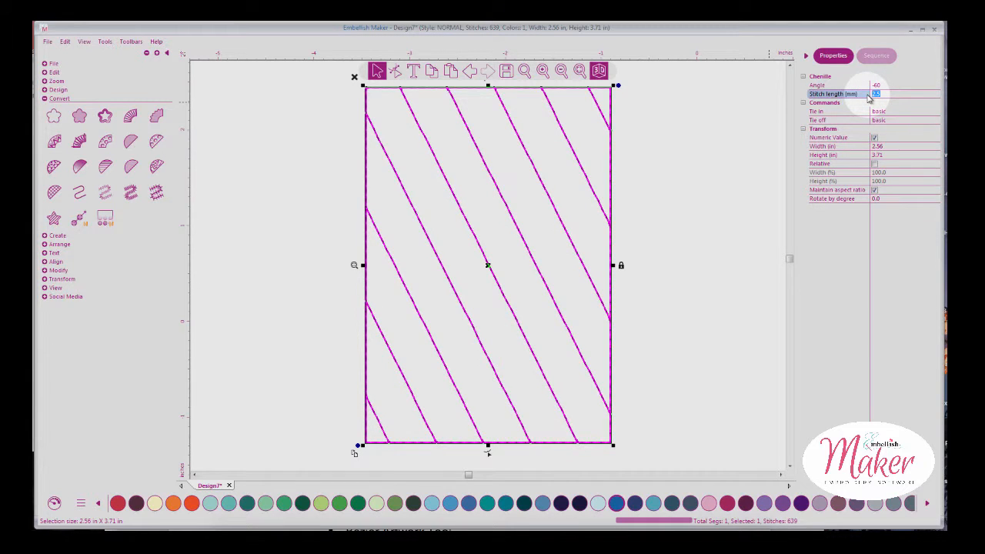
{"action": "left_click", "coordinate": [819, 265]}
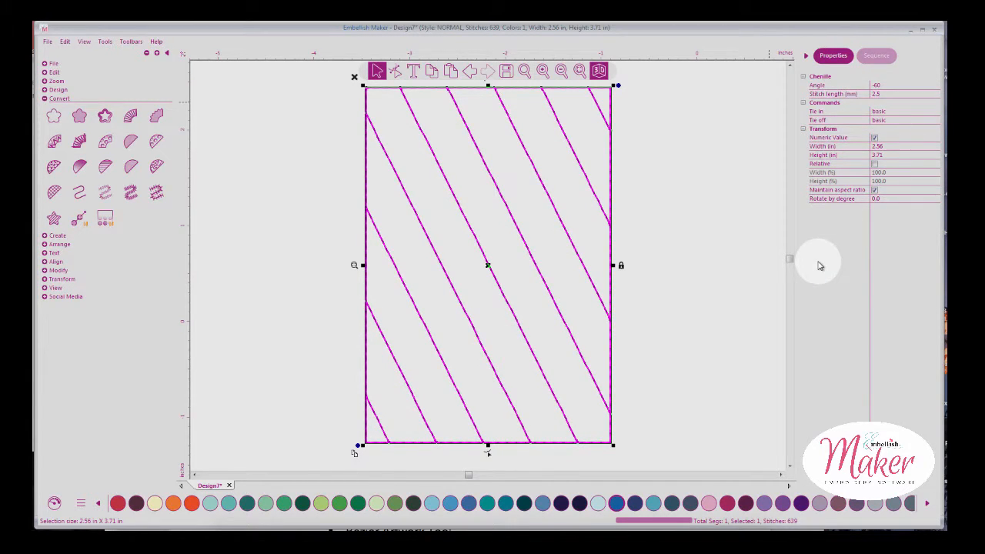